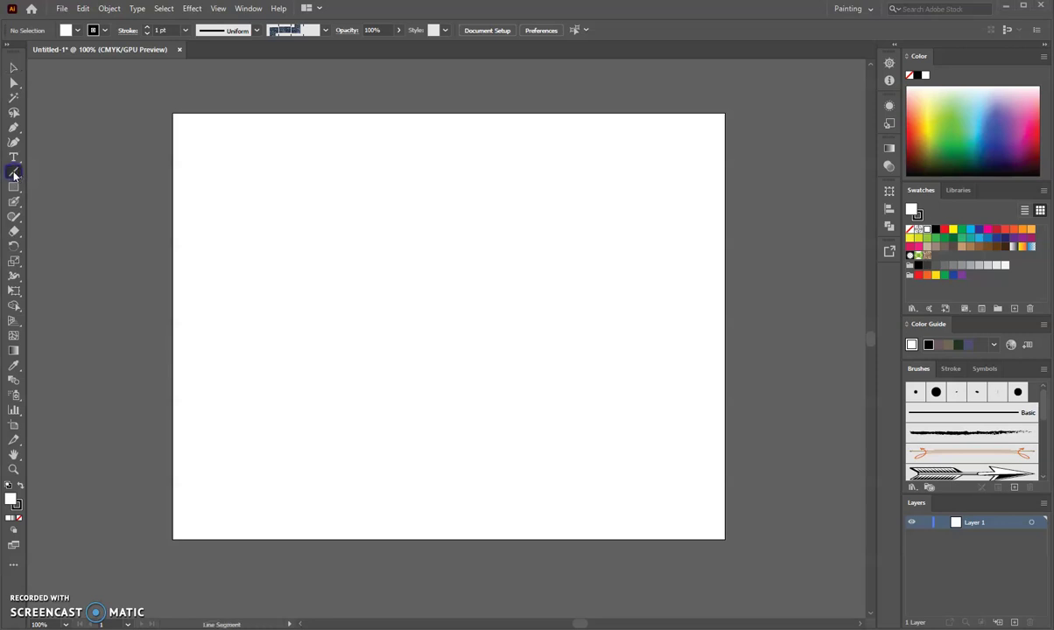
Draw a near-vertical line slightly off the artboard's centre and raise its stroke weight to 22 pt
left_click_drag(409, 181, 406, 414)
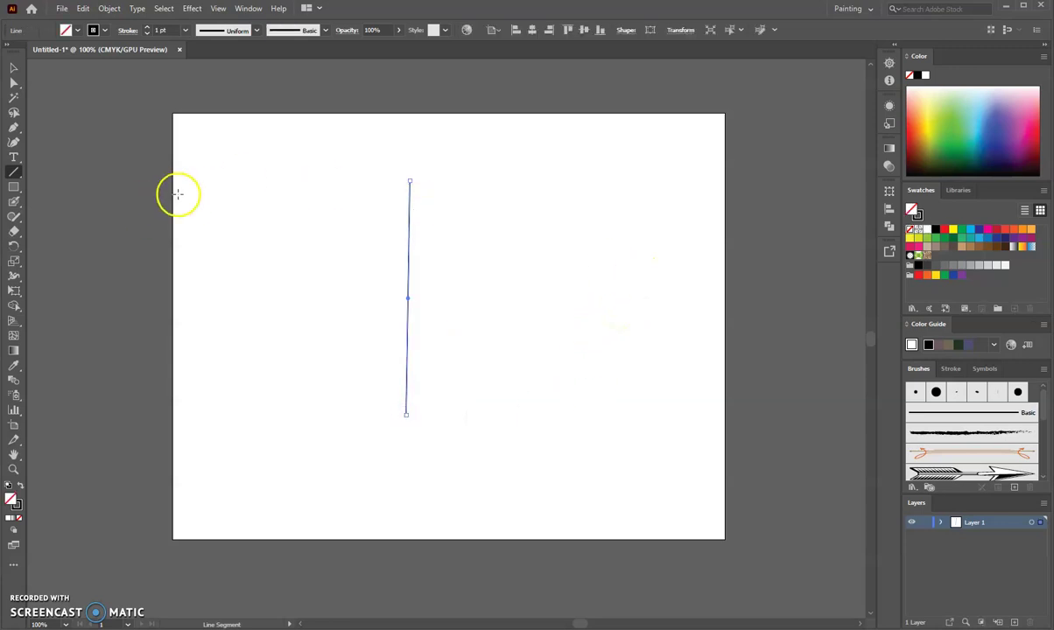
left_click(147, 27)
left_click(147, 27)
left_click(147, 27)
left_click(147, 27)
left_click(148, 27)
left_click(147, 27)
left_click(147, 27)
left_click(147, 27)
left_click(147, 27)
left_click(147, 27)
left_click(148, 27)
left_click(147, 27)
left_click(147, 27)
left_click(147, 27)
left_click(147, 27)
left_click(147, 27)
left_click(147, 27)
left_click(147, 27)
left_click(147, 27)
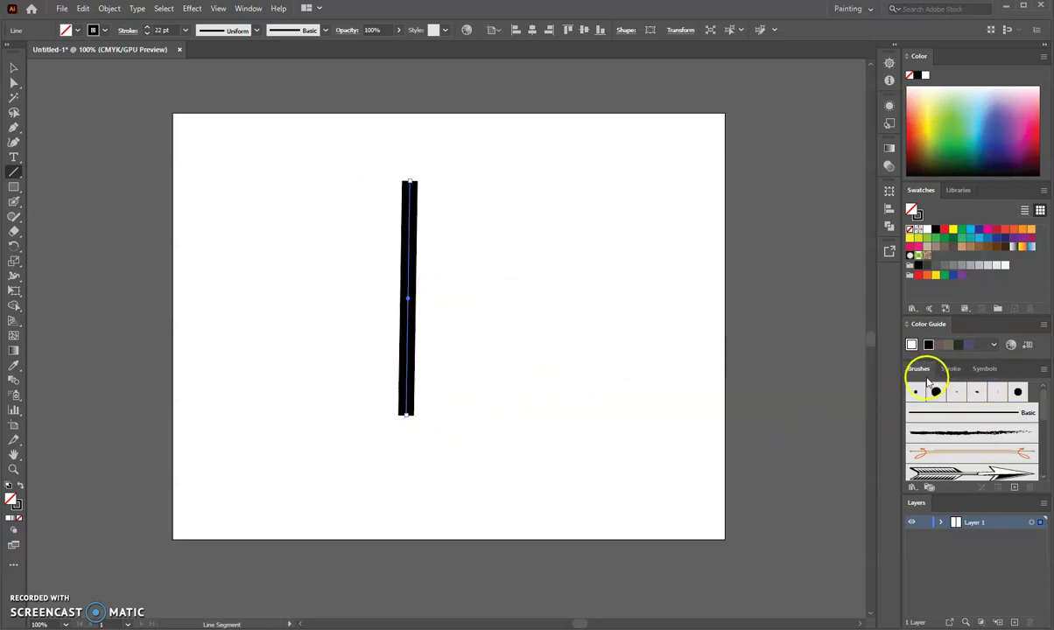
Try the round and projecting caps on the line's ends, going back to the butt cap
left_click(953, 369)
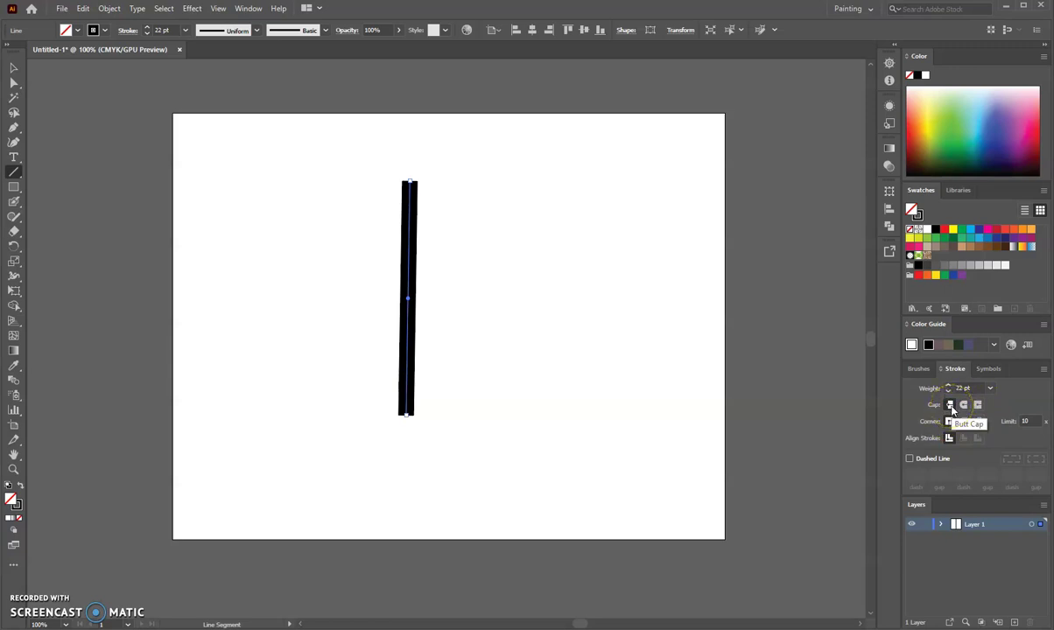
left_click(963, 407)
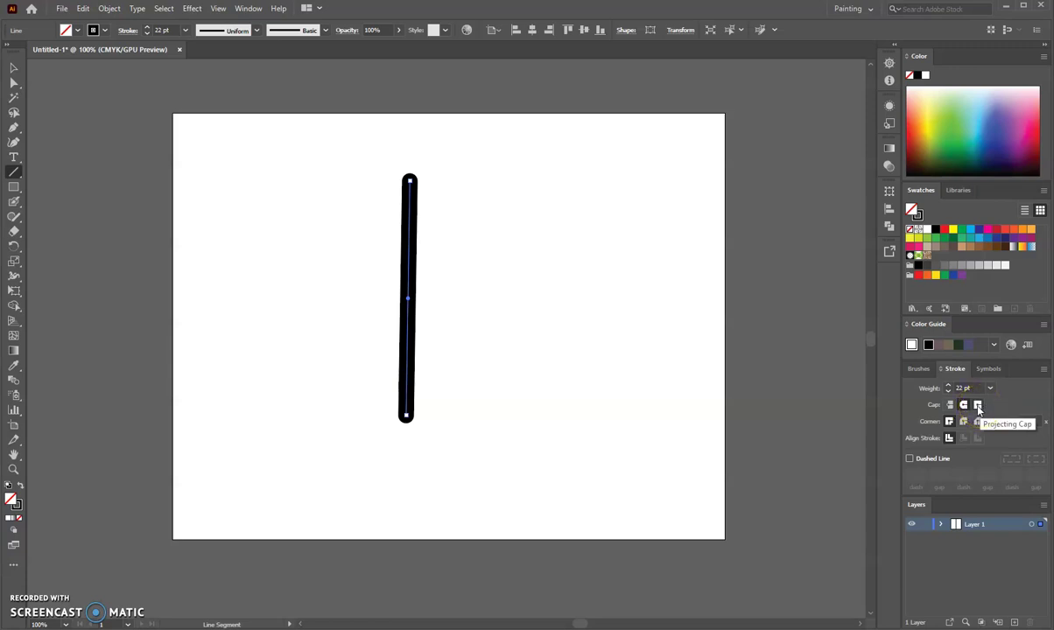
left_click(978, 406)
left_click(978, 406)
left_click(952, 405)
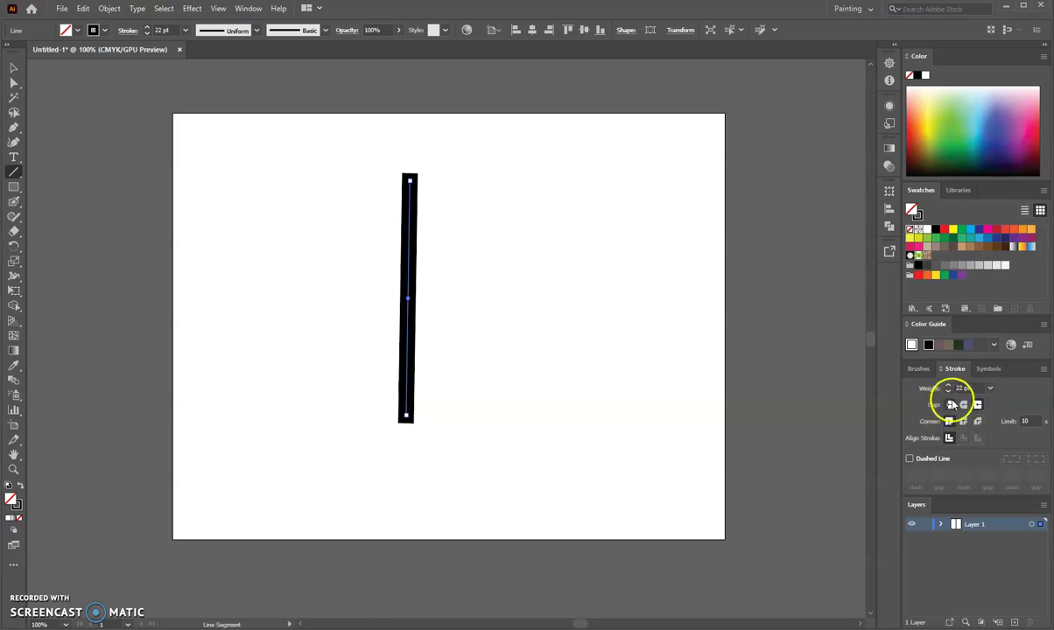
left_click(978, 405)
left_click(949, 406)
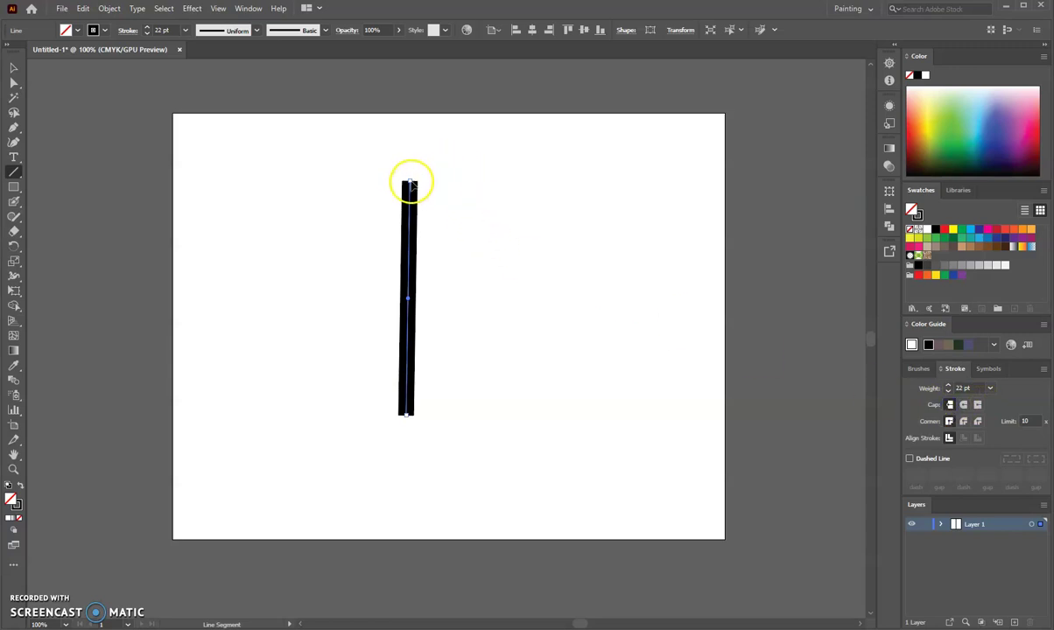
left_click(977, 405)
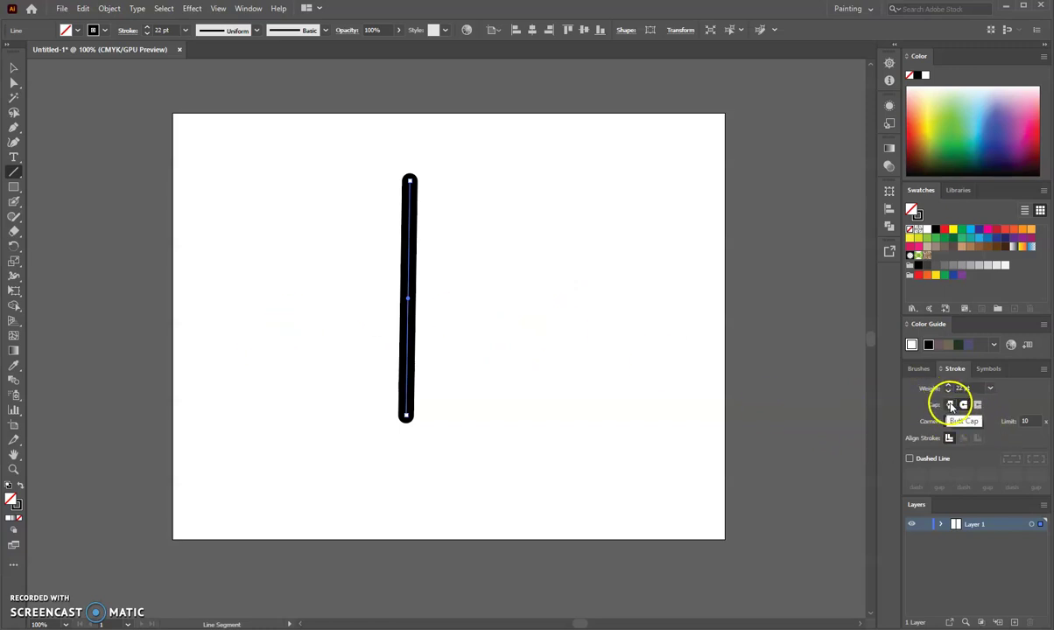
left_click(950, 405)
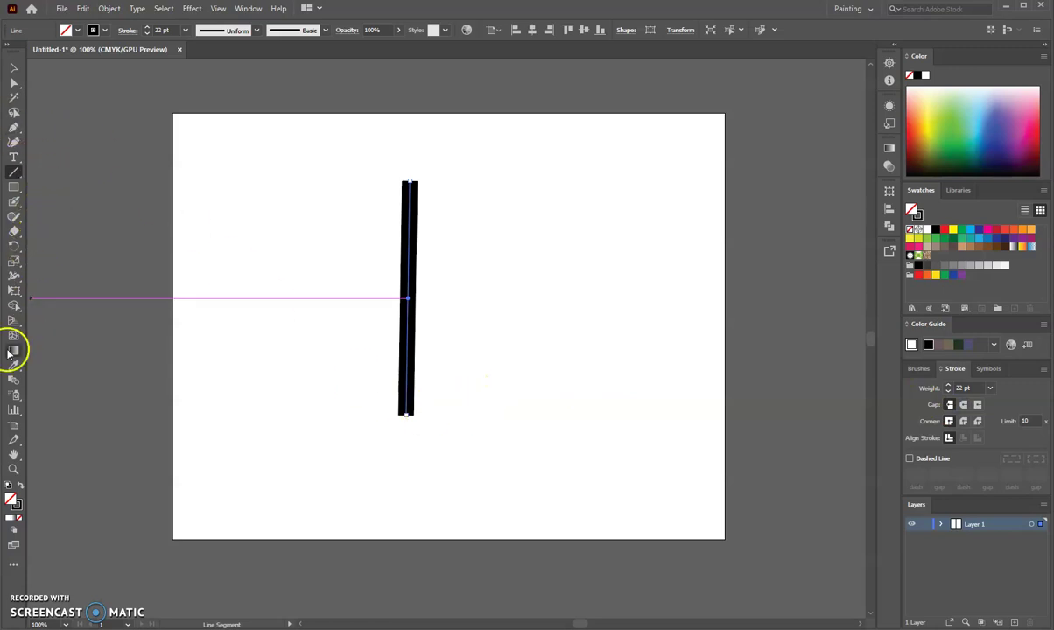
Rotate the thick line about 90° clockwise with Free Transform so it lies nearly horizontal
left_click(16, 296)
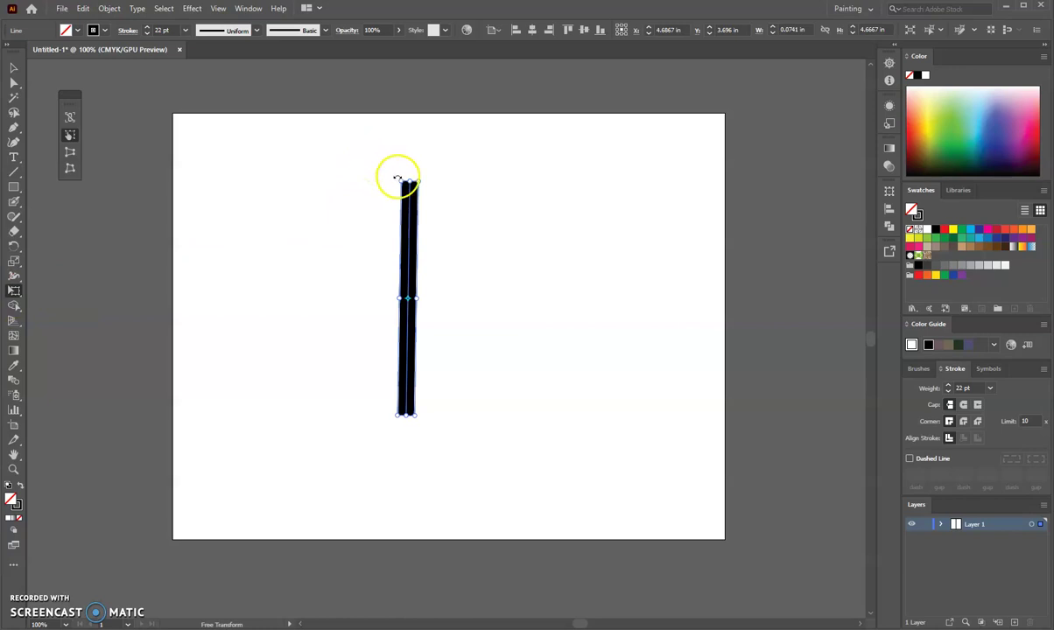
left_click_drag(399, 180, 576, 287)
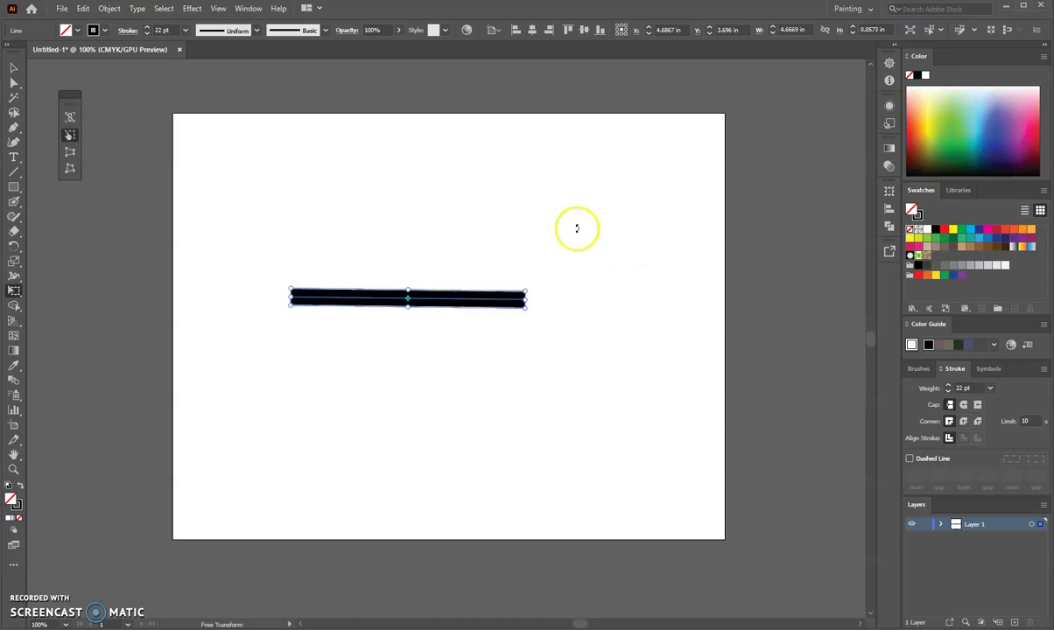
left_click(14, 82)
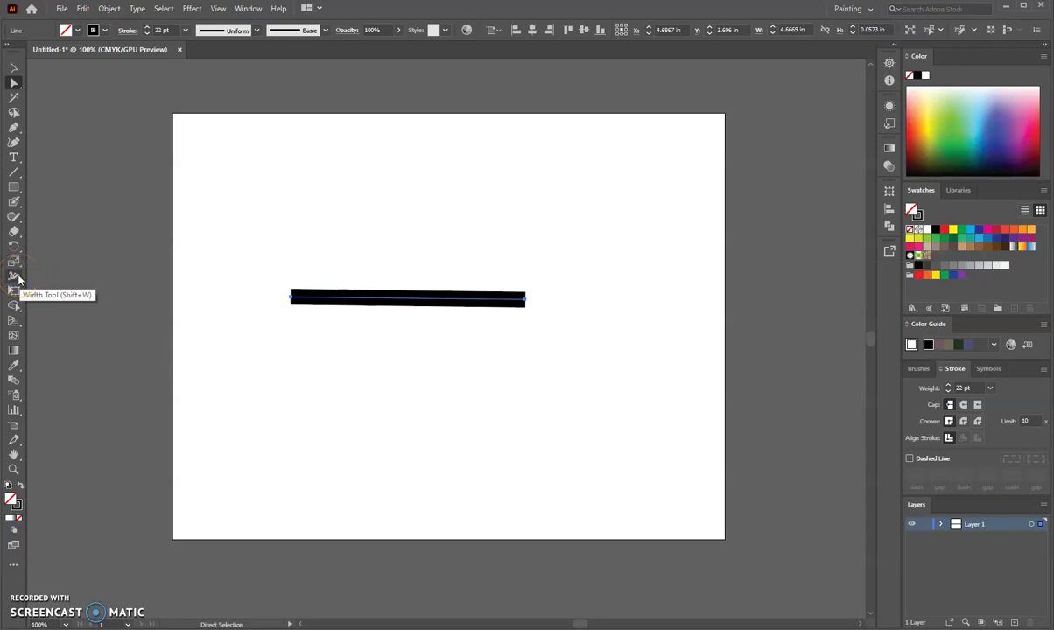
With the Width tool, bulge the stroke near both ends, pinch it between the bulges and taper its left end to a point
left_click(14, 277)
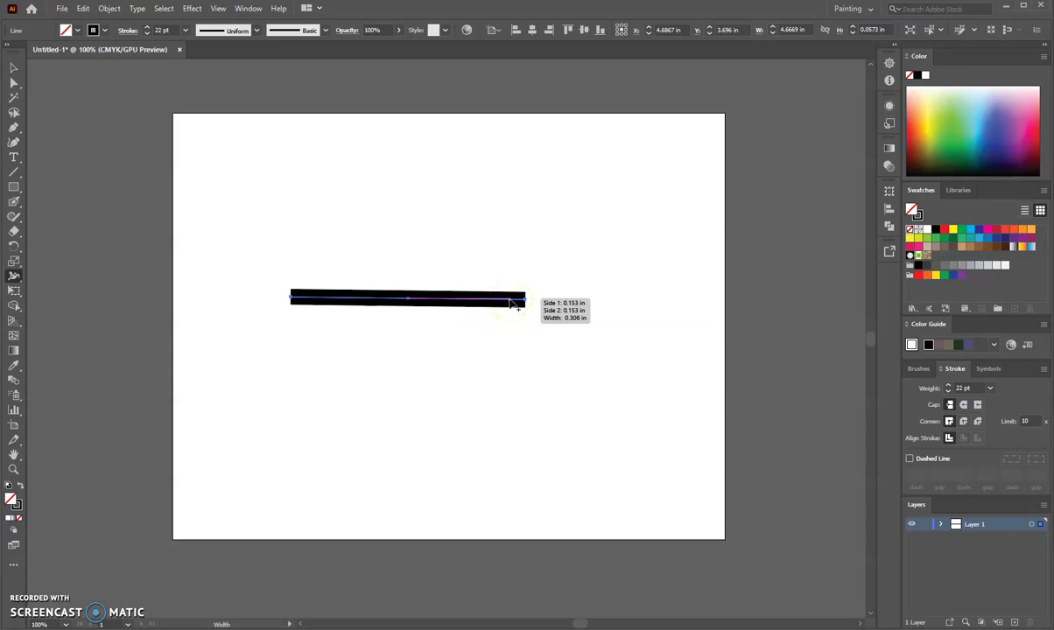
left_click_drag(510, 301, 511, 328)
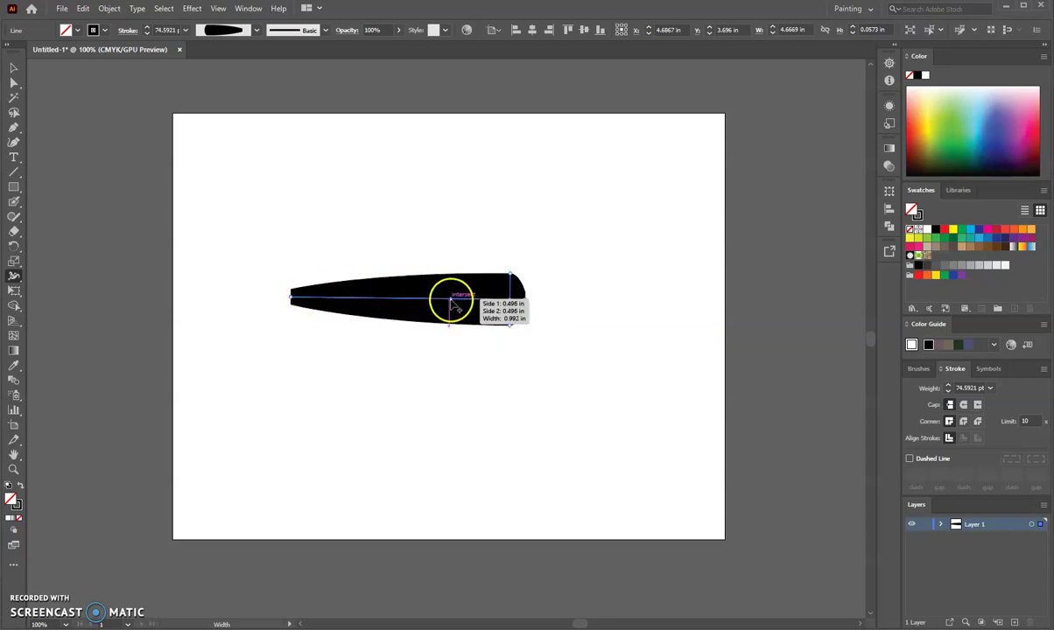
mouse_move(451, 305)
left_mouse_down()
mouse_move(454, 361)
mouse_move(449, 299)
mouse_move(450, 307)
left_mouse_up()
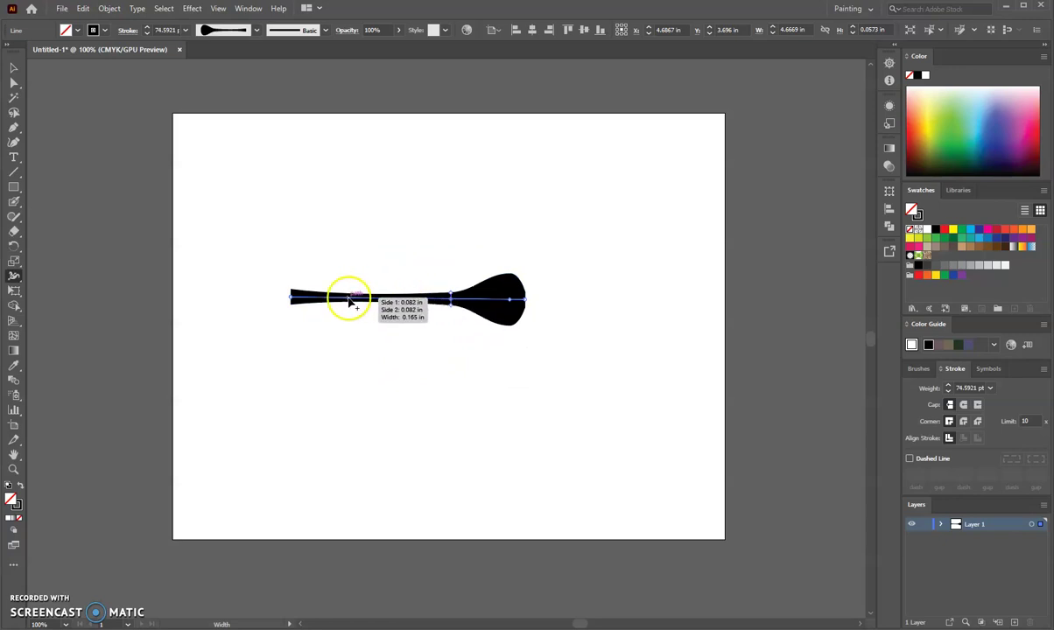
left_click_drag(349, 299, 344, 319)
left_click(292, 383)
left_click_drag(292, 297, 295, 299)
left_click(280, 381)
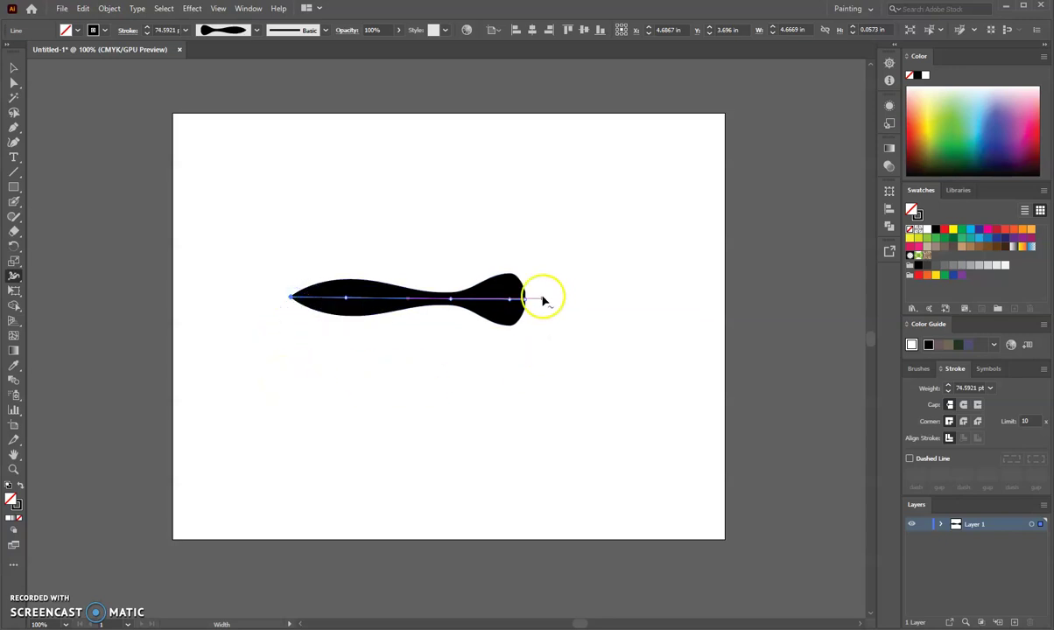
Shift both bulges slightly leftward, pinch the stroke beside the left bulge and add a smaller bulge at mid-line
mouse_move(524, 300)
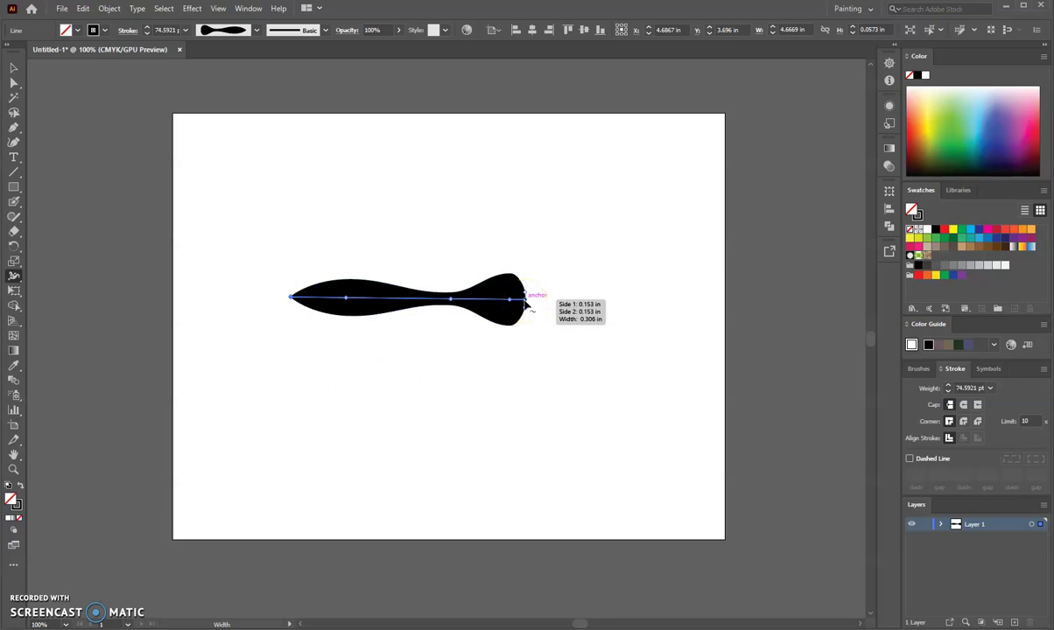
left_click_drag(510, 299, 411, 325)
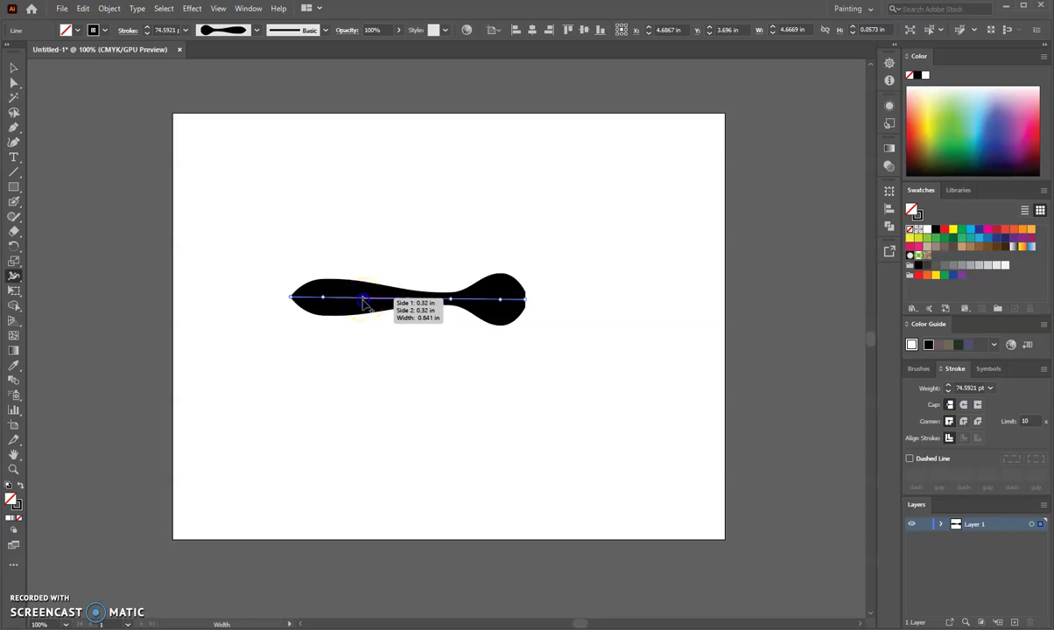
left_click_drag(365, 304, 366, 299)
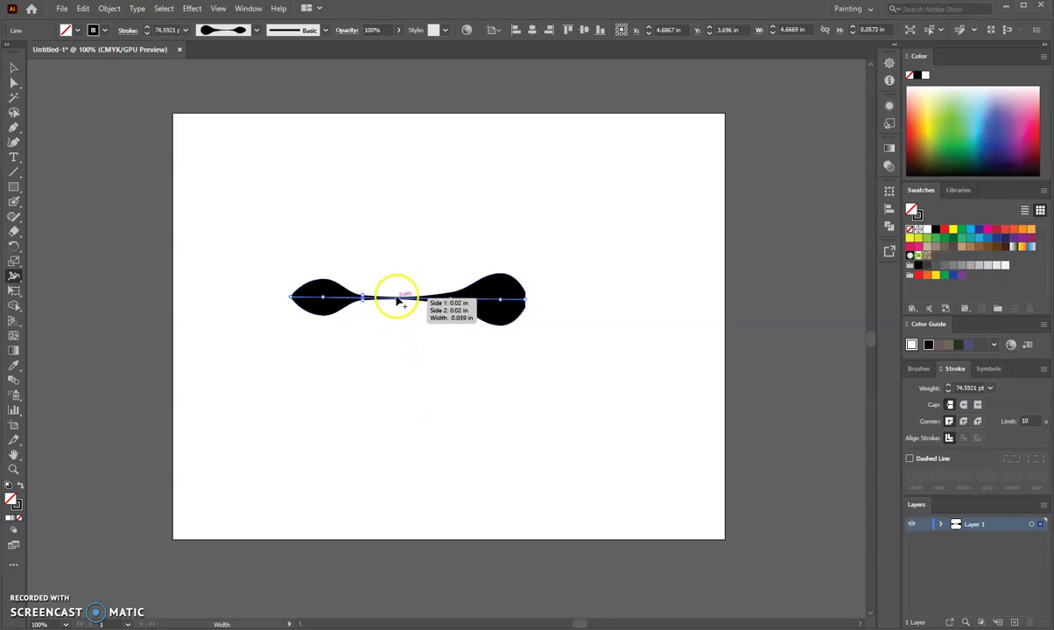
left_click_drag(402, 299, 403, 315)
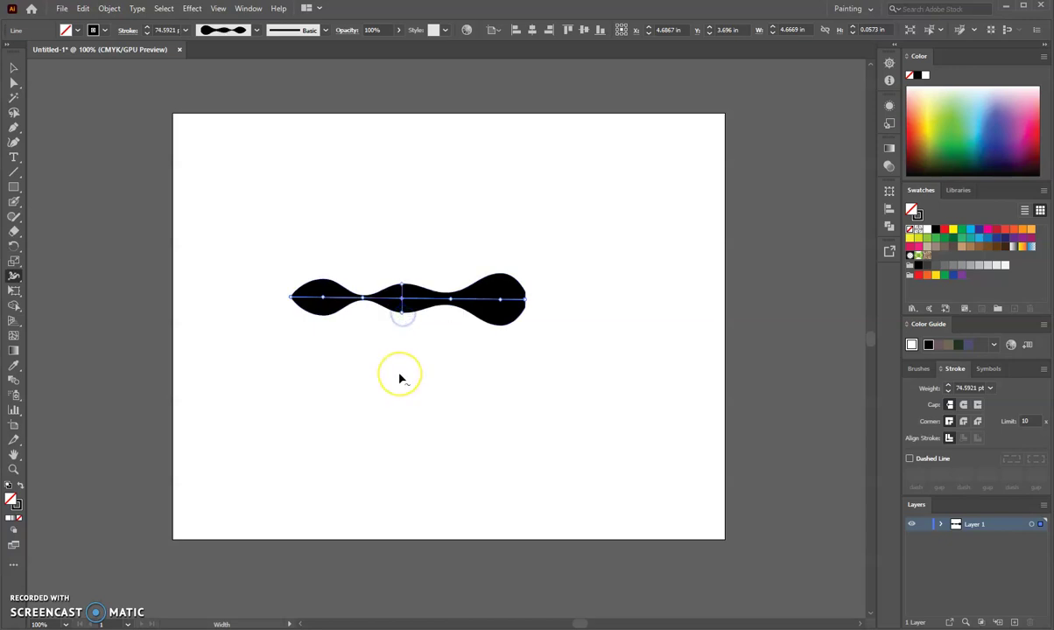
Taper the stroke's right end to a point, slide the right bulge inward and add a pinch just left of it
mouse_move(525, 298)
left_mouse_down()
mouse_move(555, 304)
mouse_move(524, 306)
mouse_move(535, 304)
left_mouse_up()
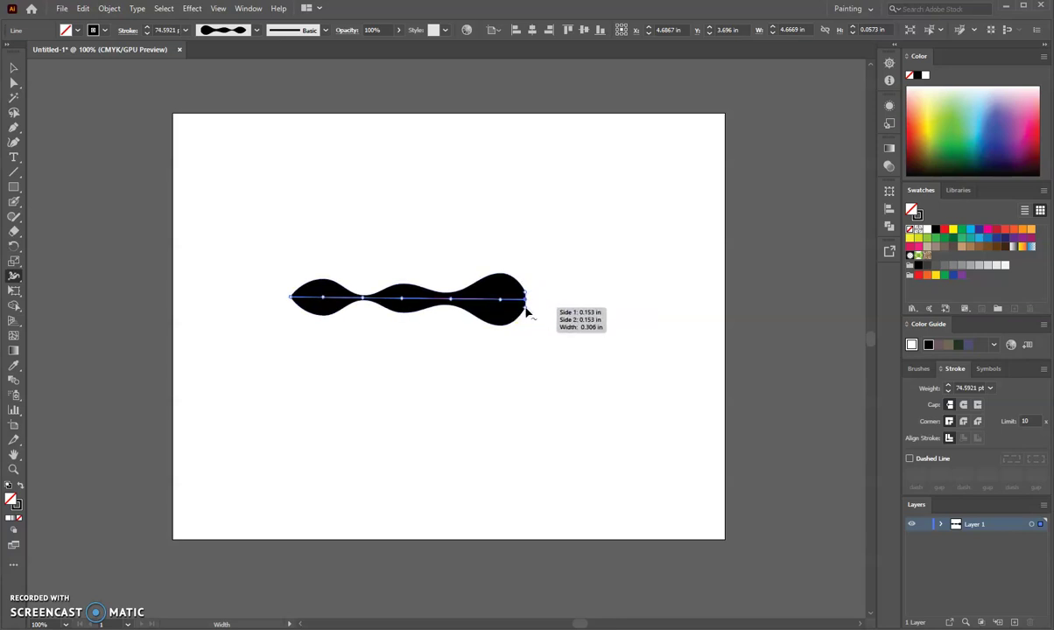
left_click_drag(524, 309, 536, 299)
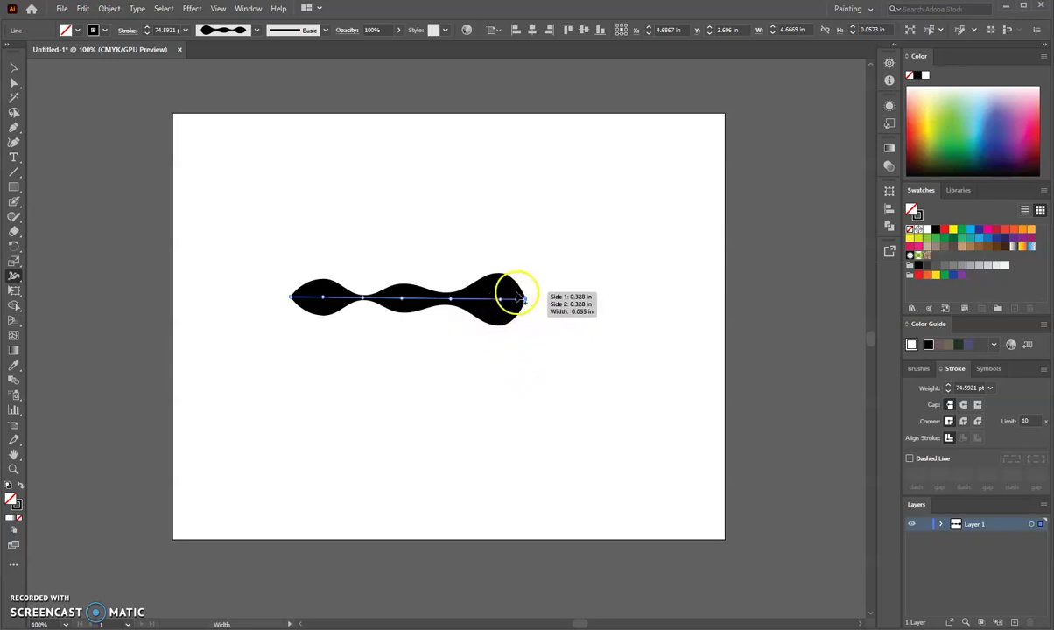
mouse_move(517, 301)
left_mouse_down()
mouse_move(515, 311)
mouse_move(494, 300)
mouse_move(501, 324)
mouse_move(501, 302)
left_mouse_up()
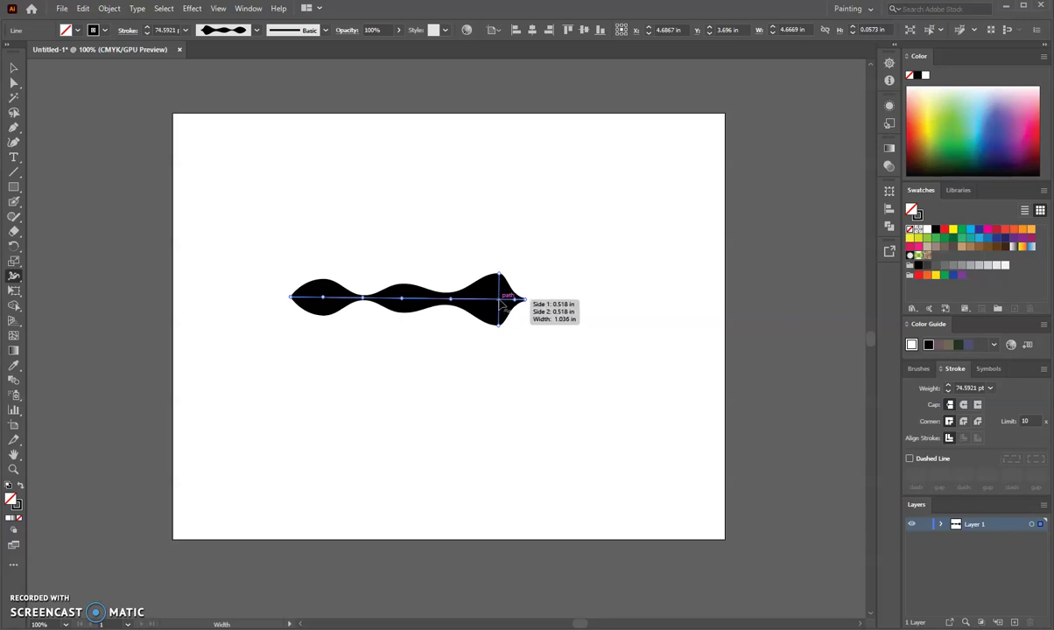
left_click_drag(501, 304, 484, 324)
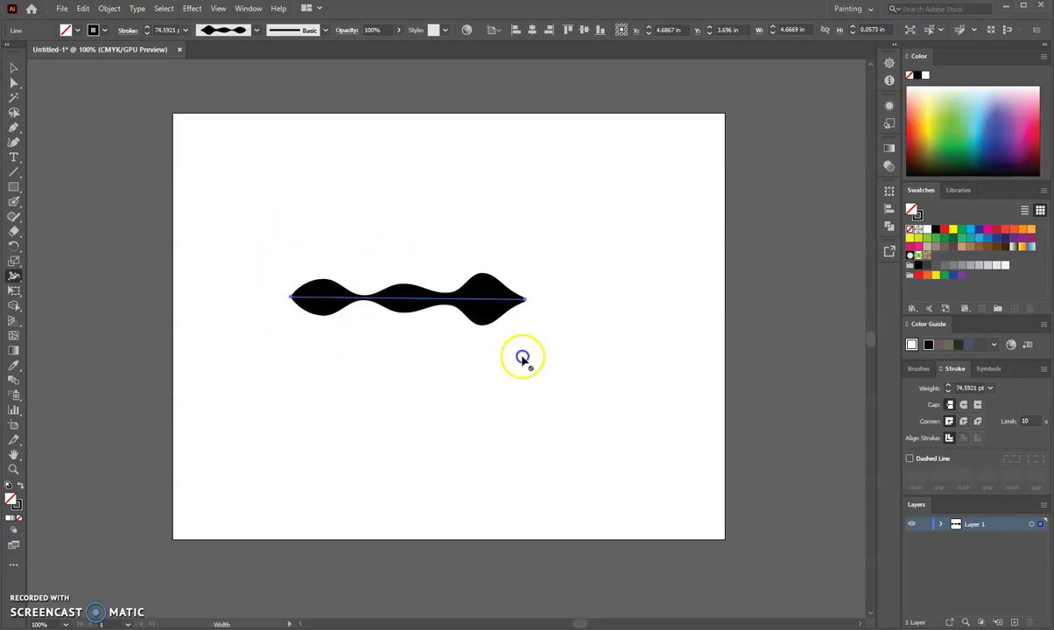
left_click_drag(445, 310, 473, 299)
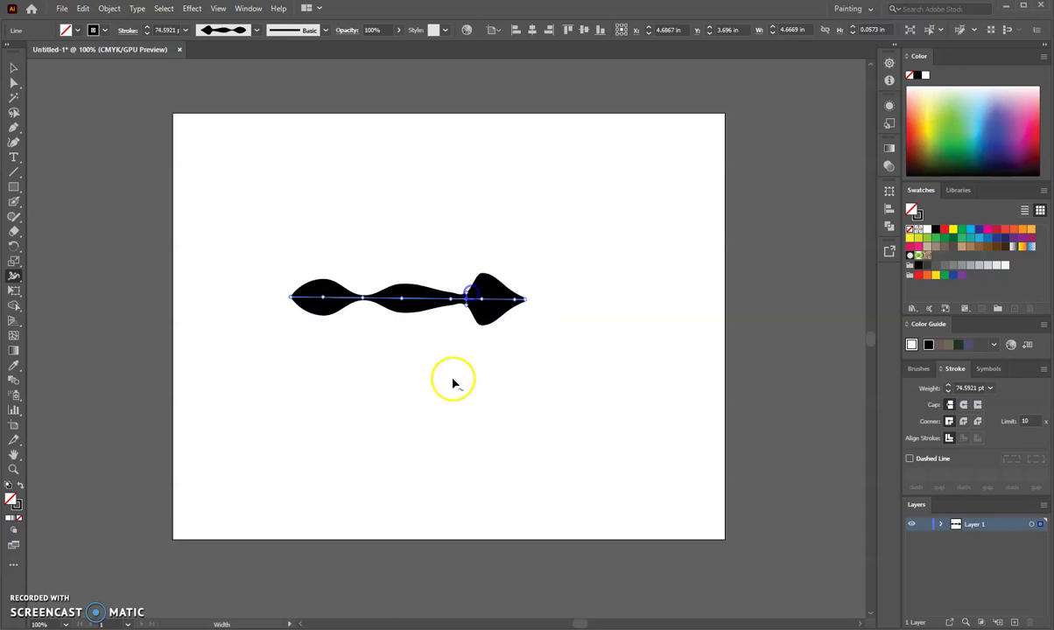
Move the shaped stroke to the upper-left corner of the artboard
left_click(14, 67)
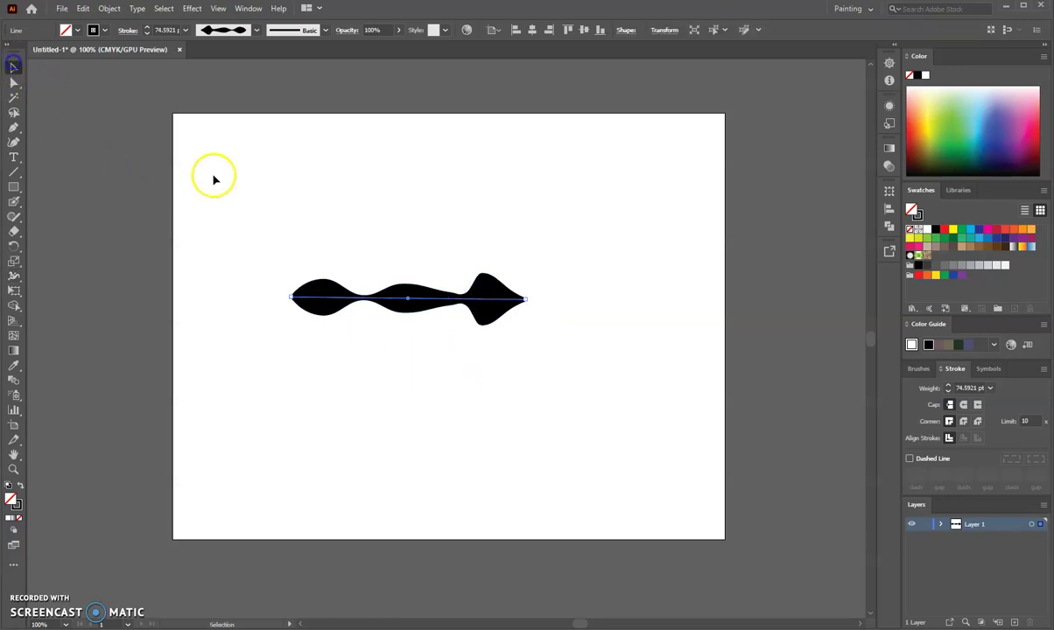
left_click_drag(171, 171, 571, 395)
left_click_drag(466, 301, 359, 165)
left_click(470, 402)
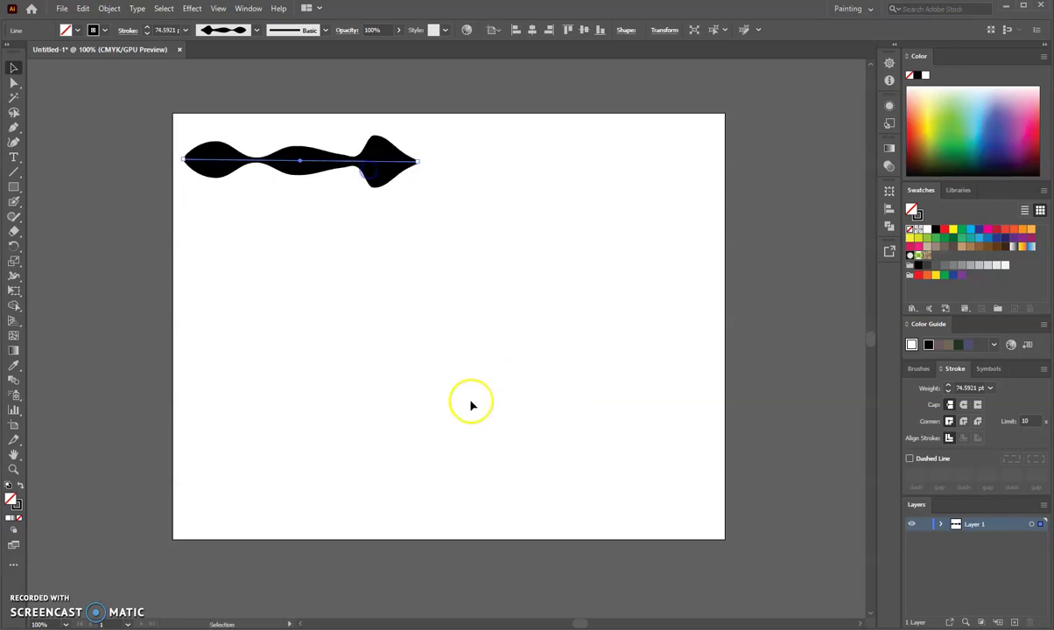
Draw a separate horizontal line about 5.5 in long below the black shape
left_click(292, 435)
left_click(15, 173)
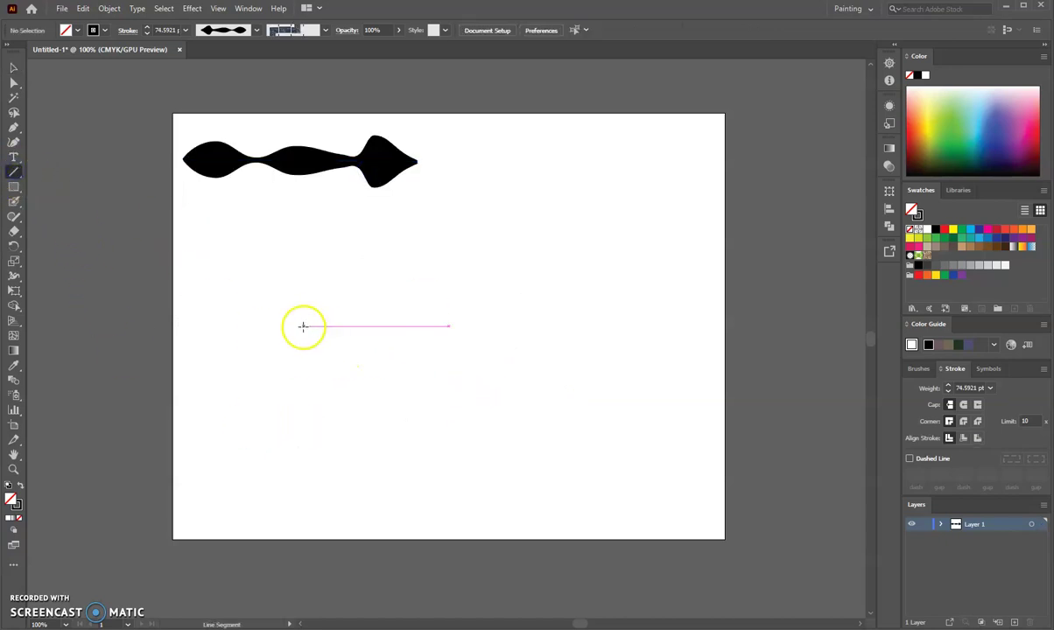
left_click_drag(277, 330, 553, 331)
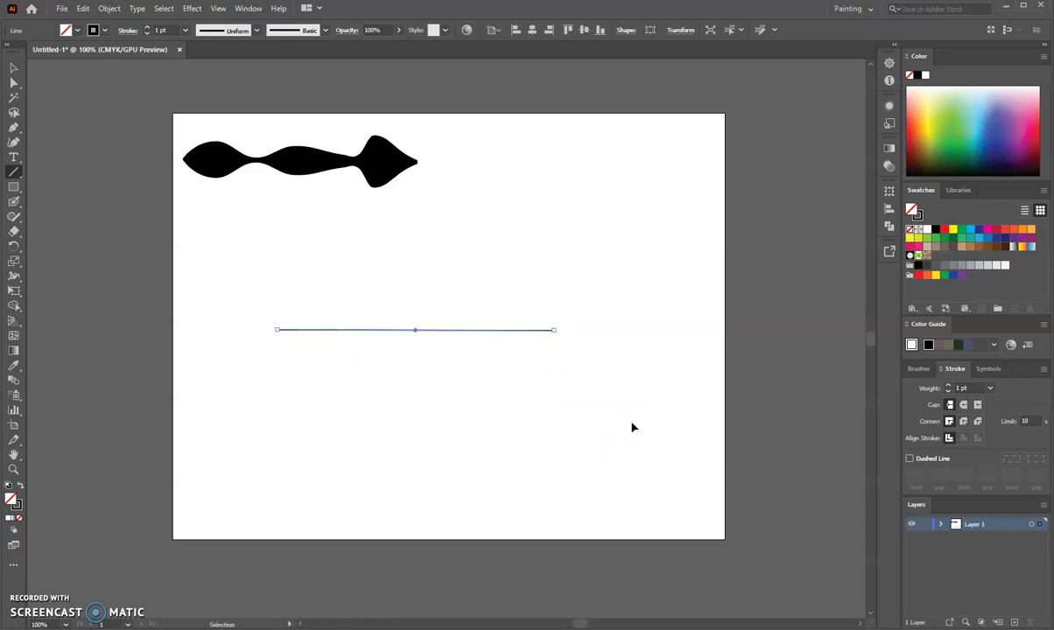
Widen the thin line to about 14.4 pt near its right end with the Width tool, slide that width point slightly rightward and deselect
key("ctrl+plus")
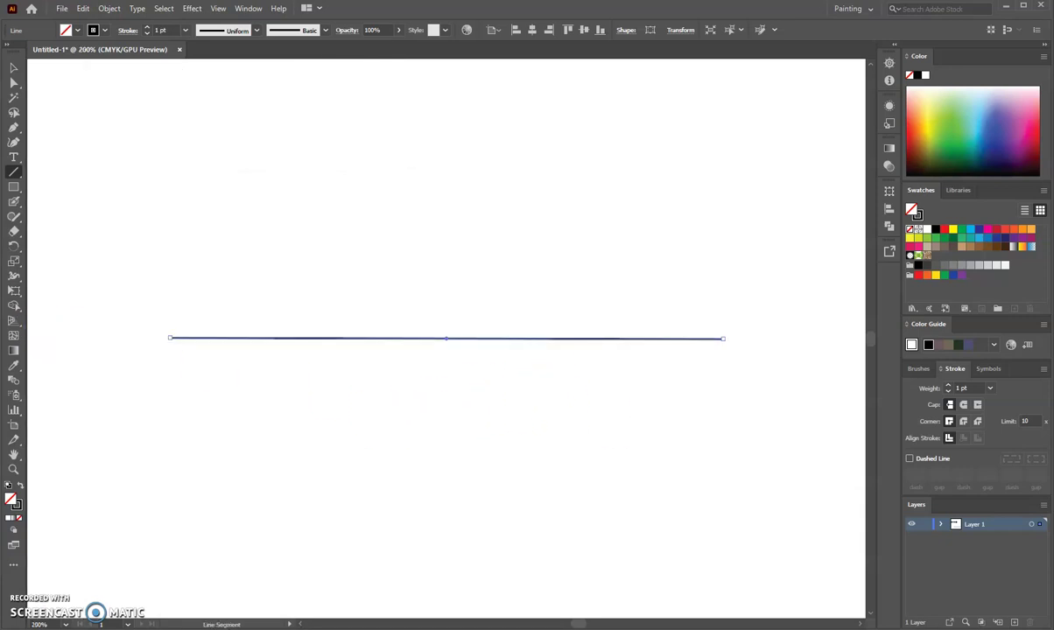
left_click(13, 277)
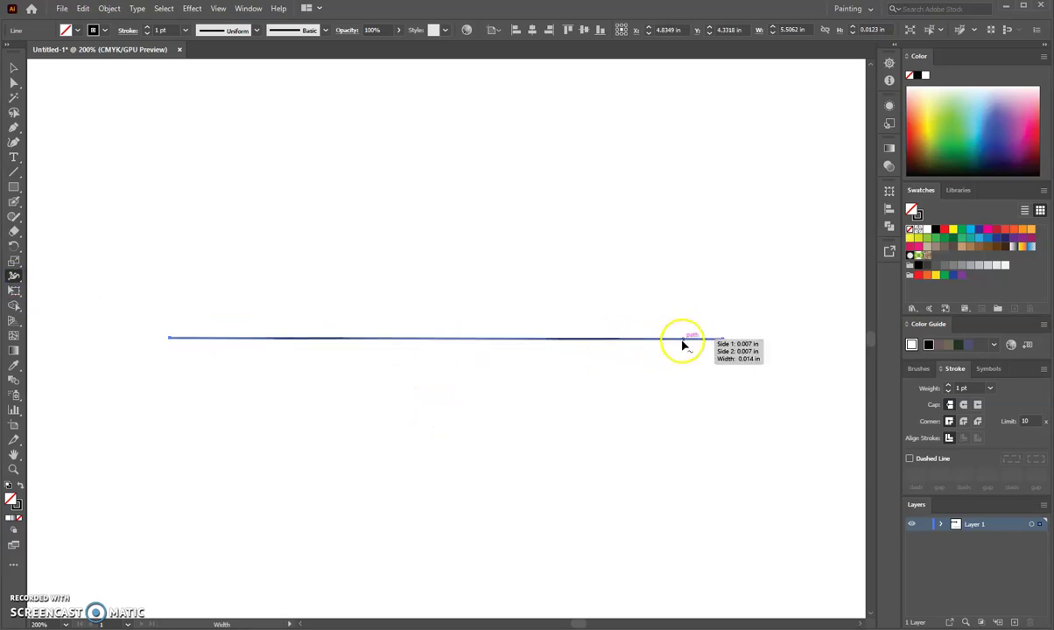
left_click_drag(671, 342, 674, 352)
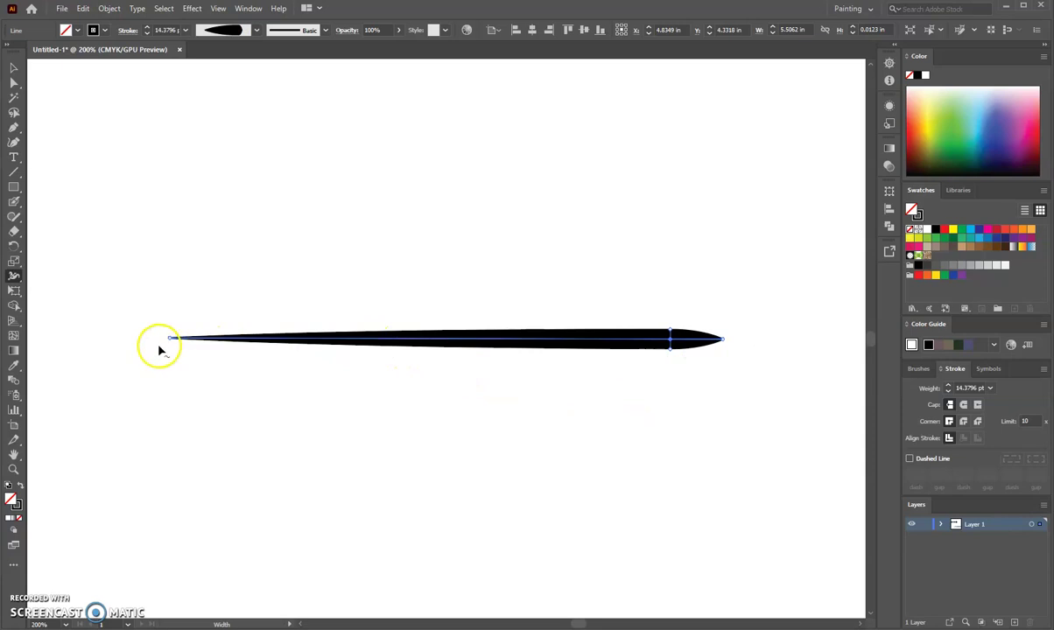
left_click_drag(672, 342, 725, 344)
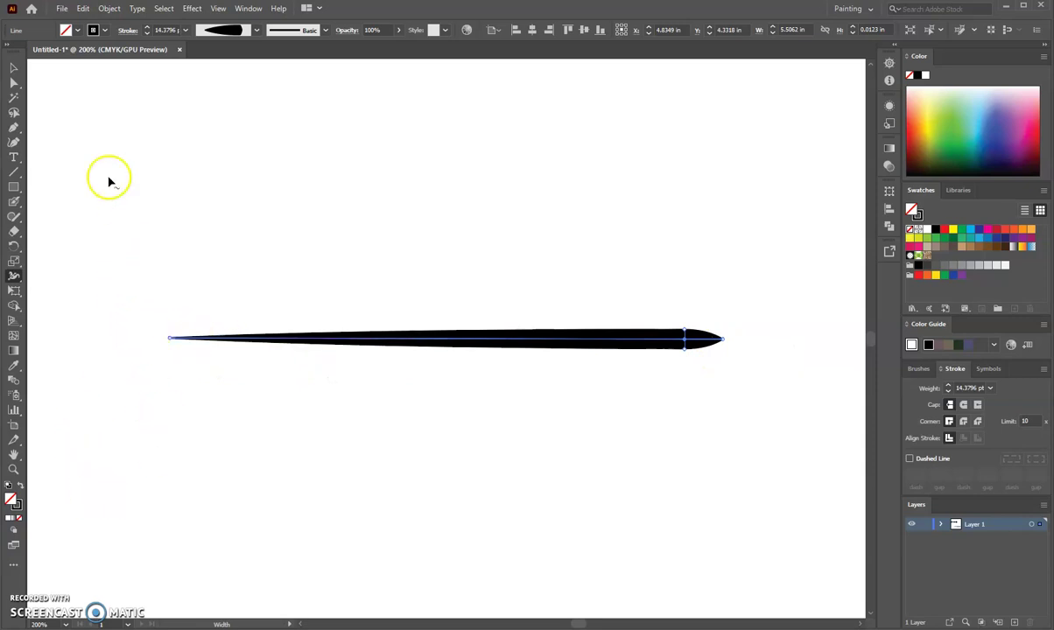
left_click(14, 68)
left_click(84, 146)
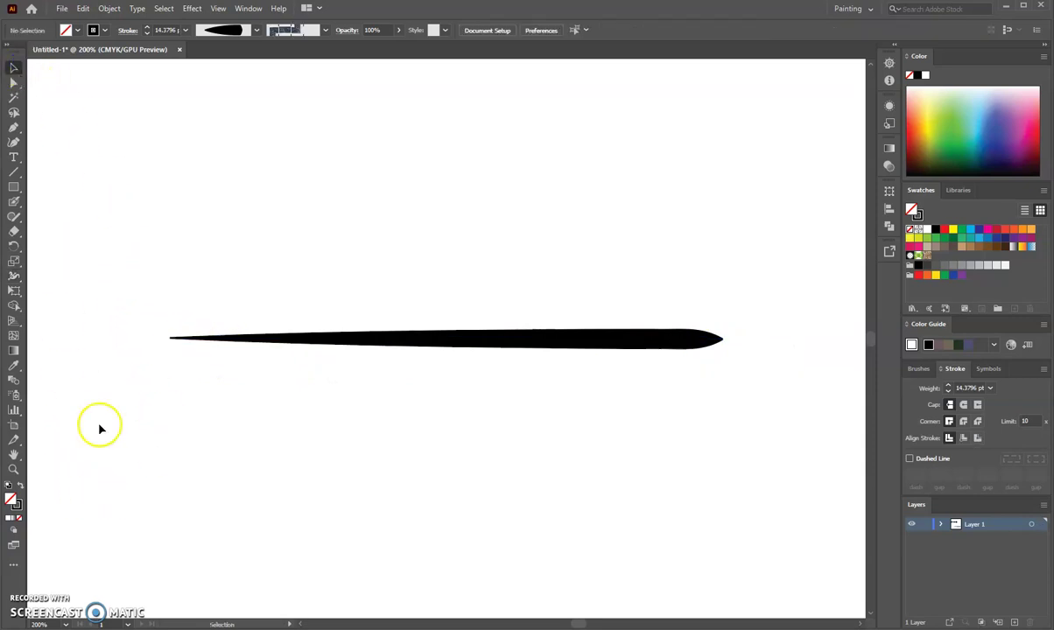
Pinch the tapered line to about 0.166 in wide just left of its bulge with the Width tool and deselect it
left_click(375, 344)
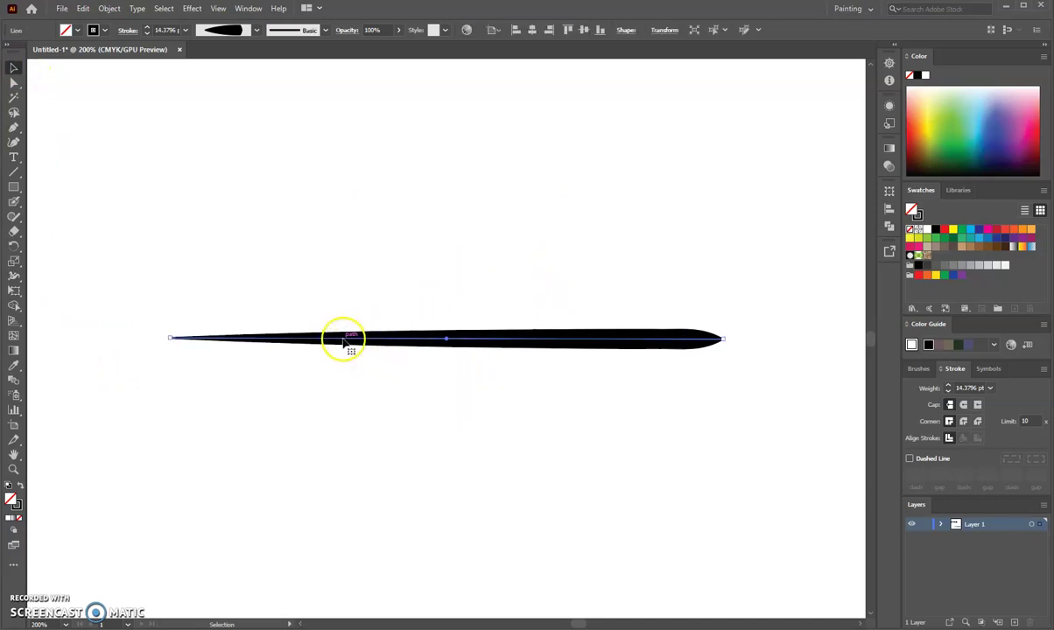
left_click_drag(343, 341, 344, 344)
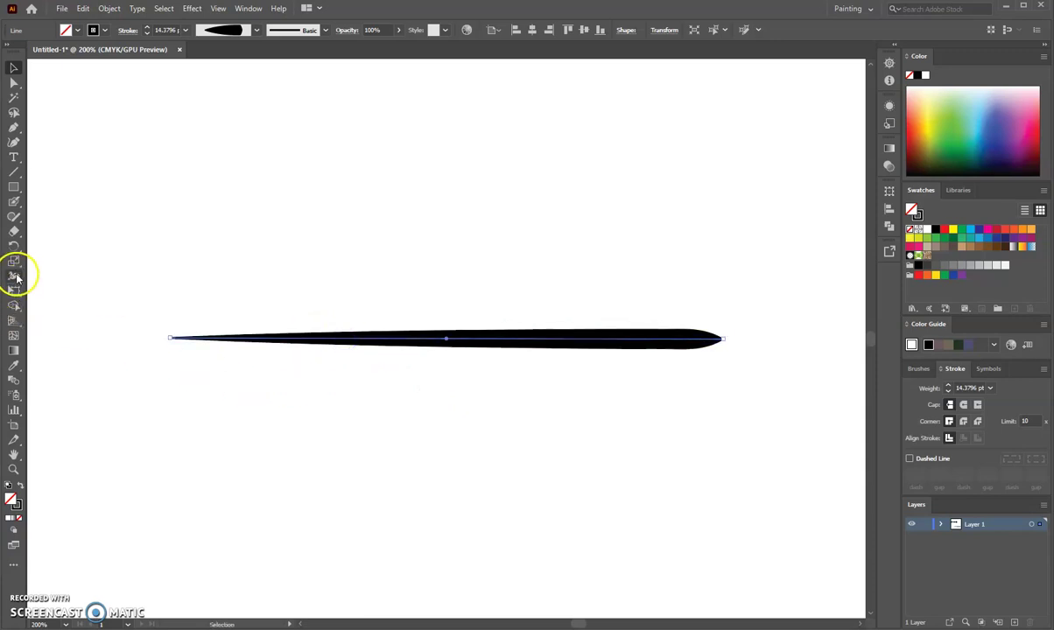
left_click(14, 276)
mouse_move(644, 346)
left_mouse_down()
mouse_move(618, 341)
mouse_move(638, 344)
mouse_move(619, 351)
left_mouse_up()
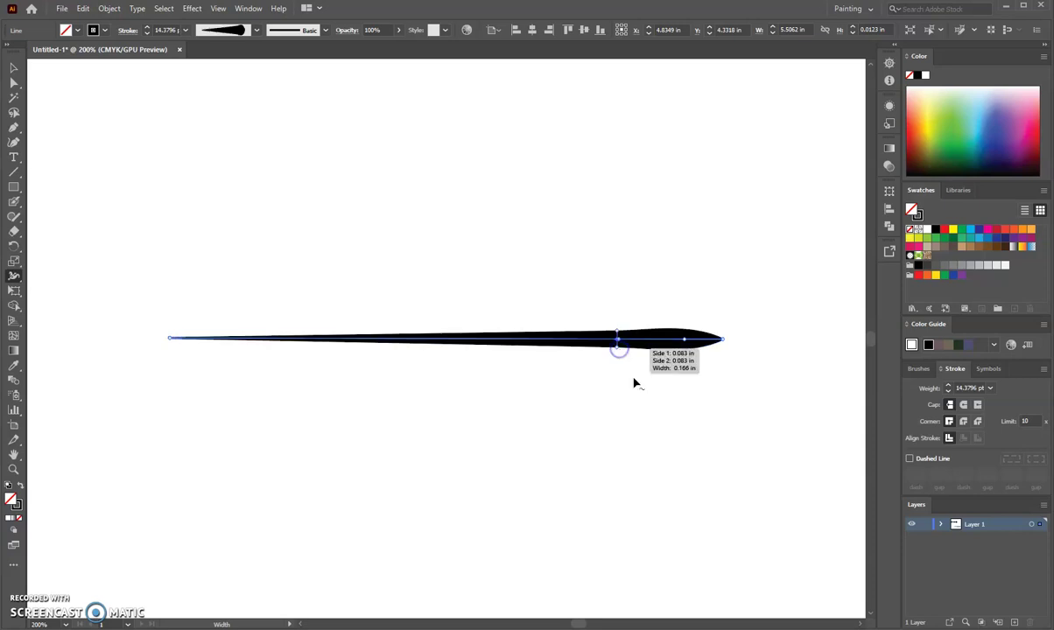
left_click(15, 69)
left_click(165, 191)
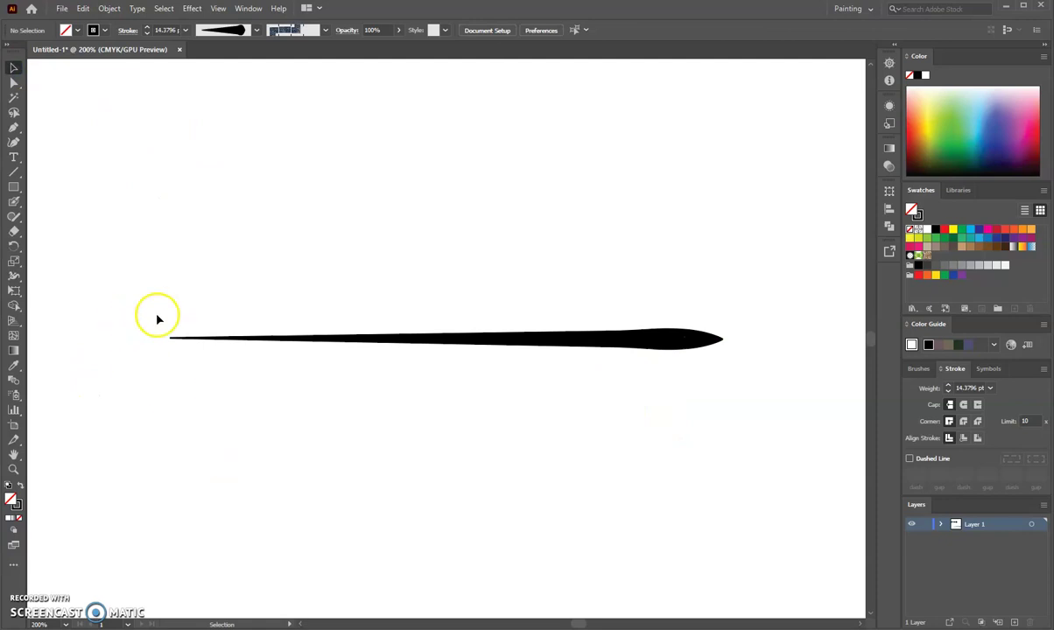
Move the wavy black stroke onto the upper middle of the artboard, above the tapered line
scroll(540, 354, "up", 1)
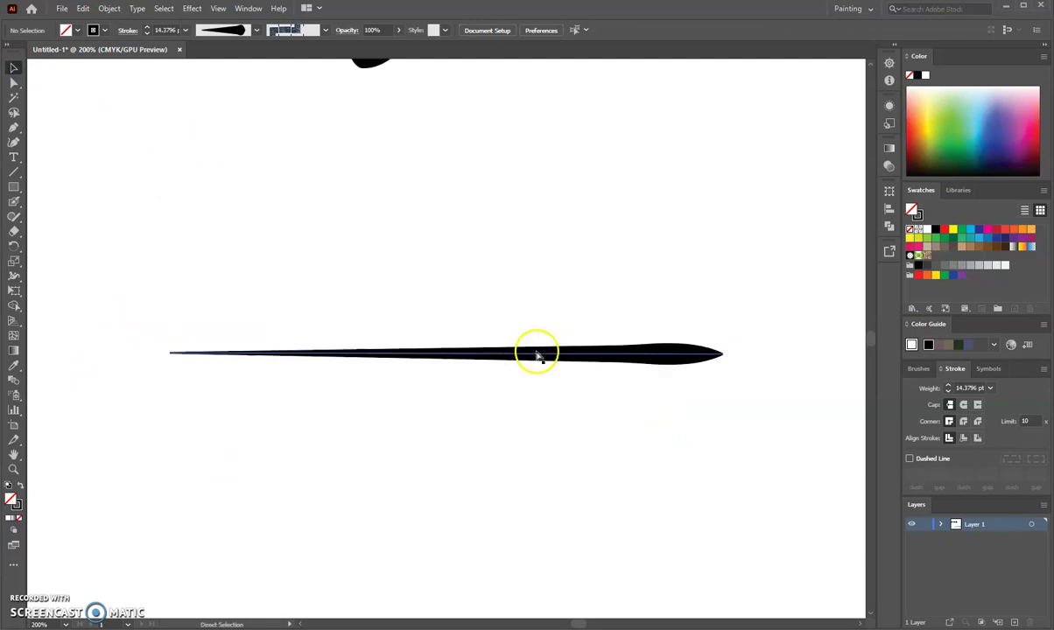
key("ctrl+1")
mouse_move(108, 94)
left_mouse_down()
mouse_move(393, 230)
mouse_move(471, 245)
left_mouse_up()
mouse_move(414, 183)
left_mouse_down()
mouse_move(586, 222)
mouse_move(508, 255)
mouse_move(546, 237)
left_mouse_up()
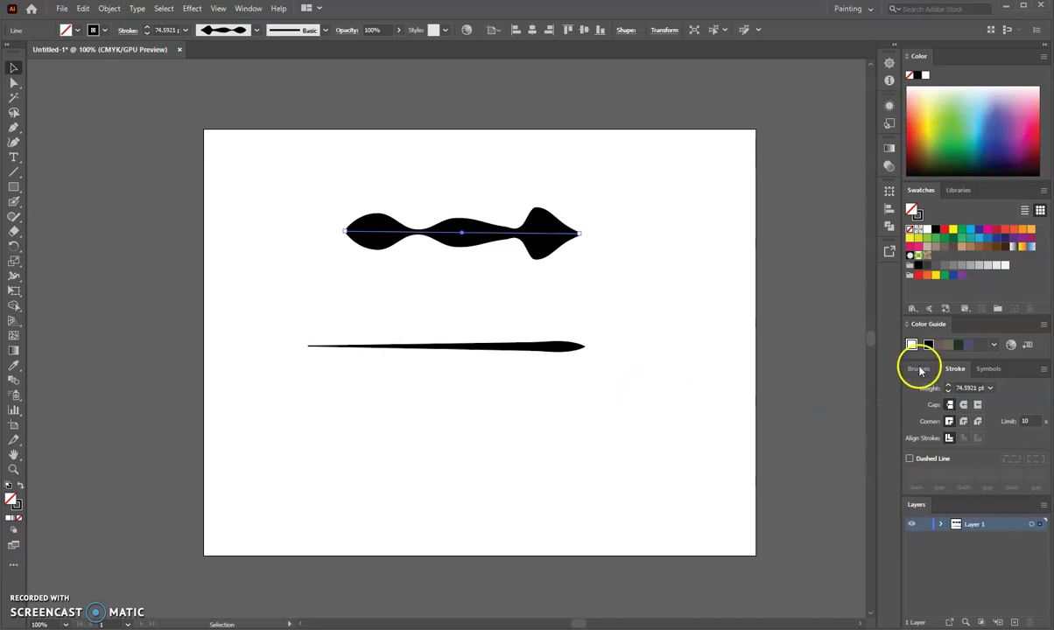
Save the wavy stroke as a new Art Brush, keeping the default brush options
left_click(918, 370)
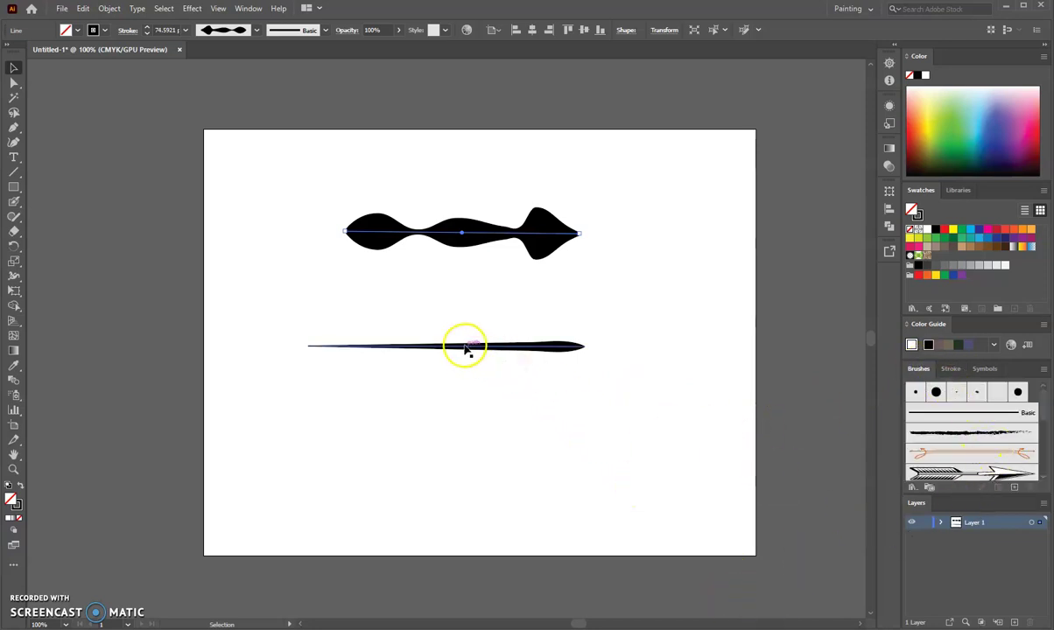
left_click_drag(473, 245, 971, 423)
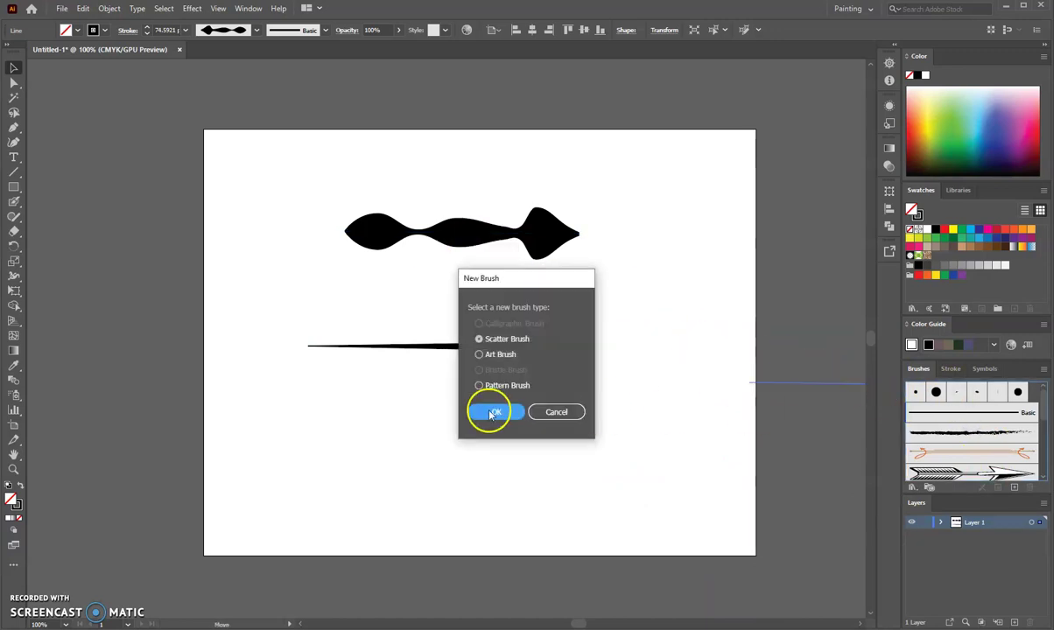
left_click(477, 354)
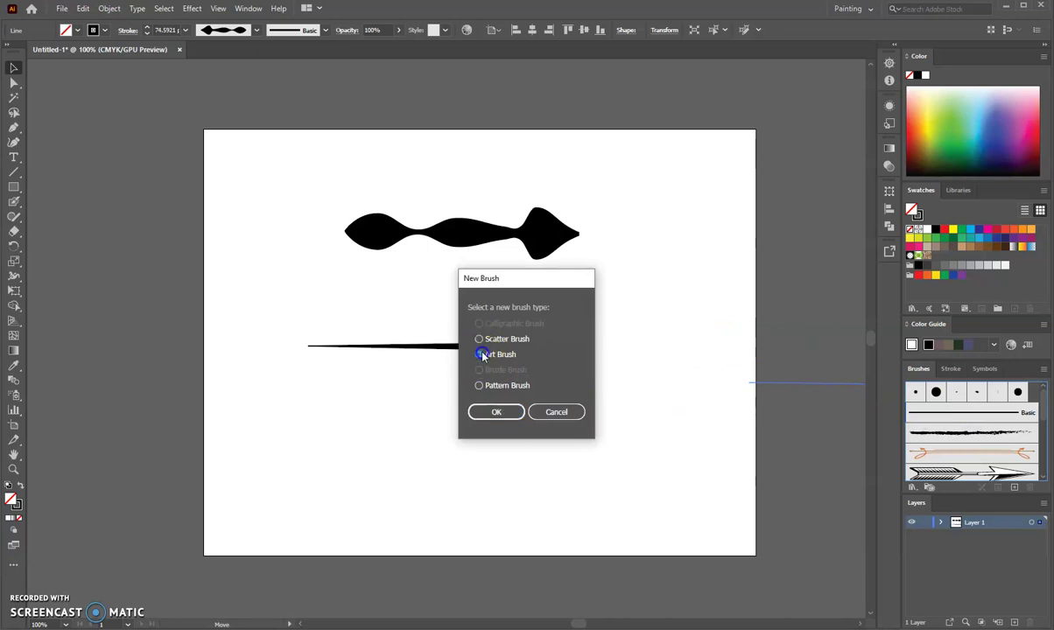
left_click(494, 413)
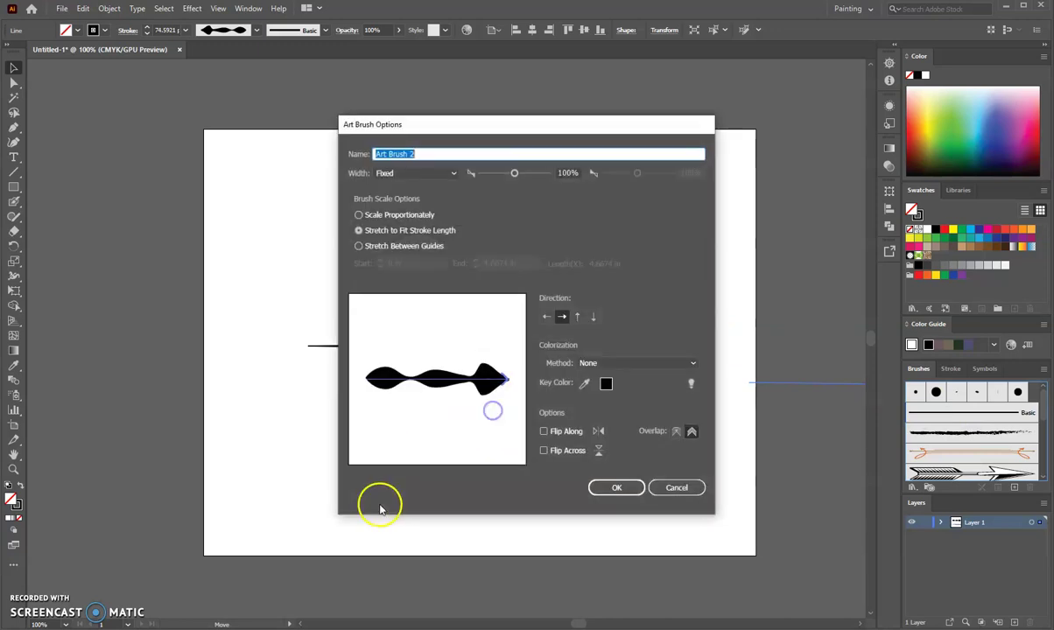
left_click(613, 488)
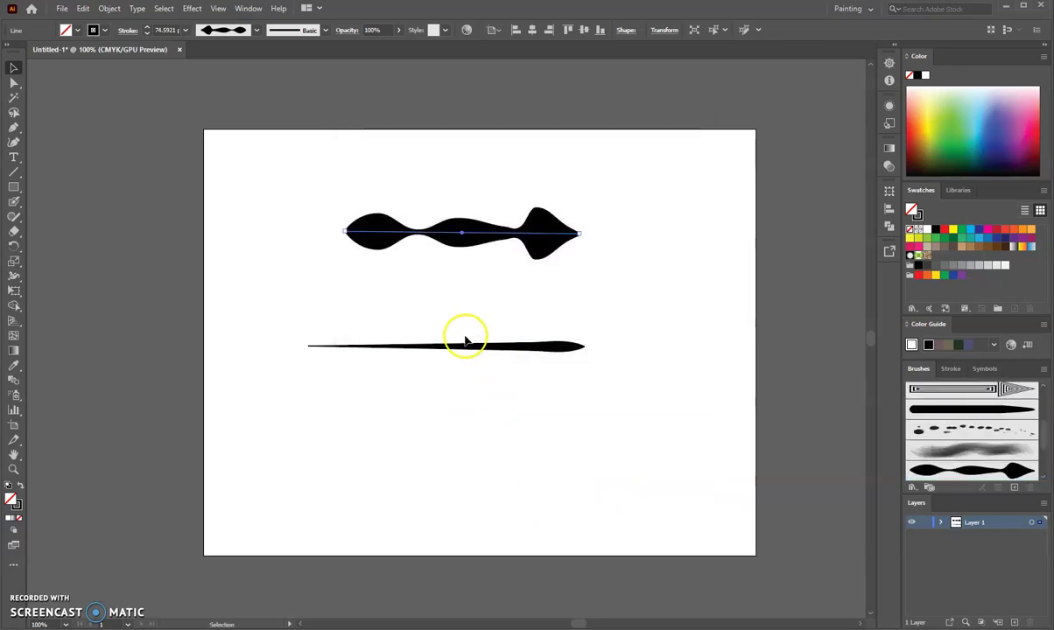
Save the tapered line as another Art Brush with the default options
left_click(464, 315)
left_click(541, 345)
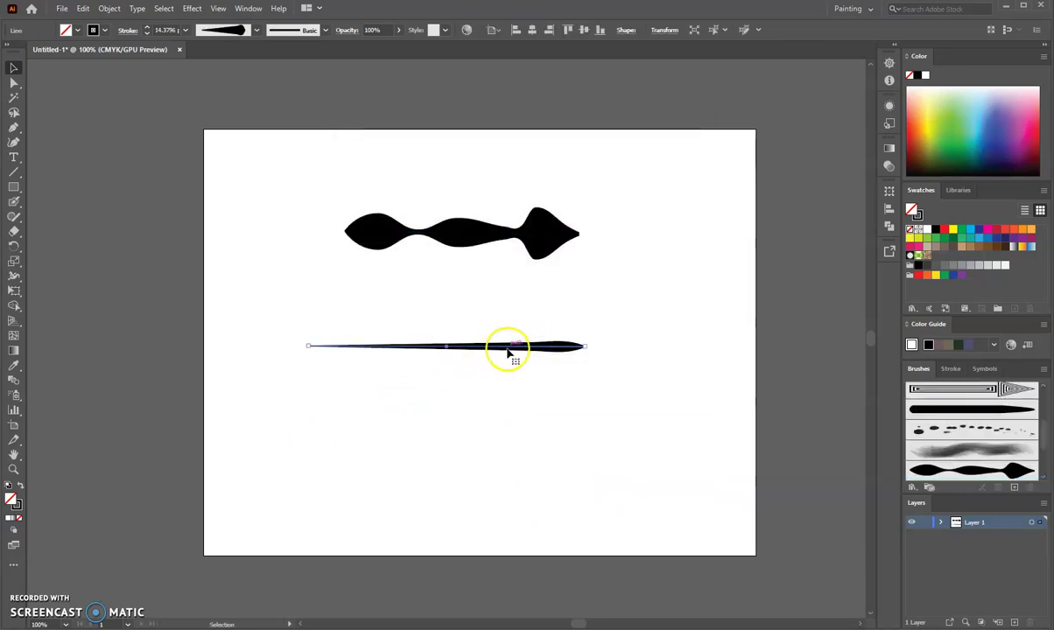
mouse_move(513, 348)
left_mouse_down()
mouse_move(659, 393)
mouse_move(953, 420)
left_mouse_up()
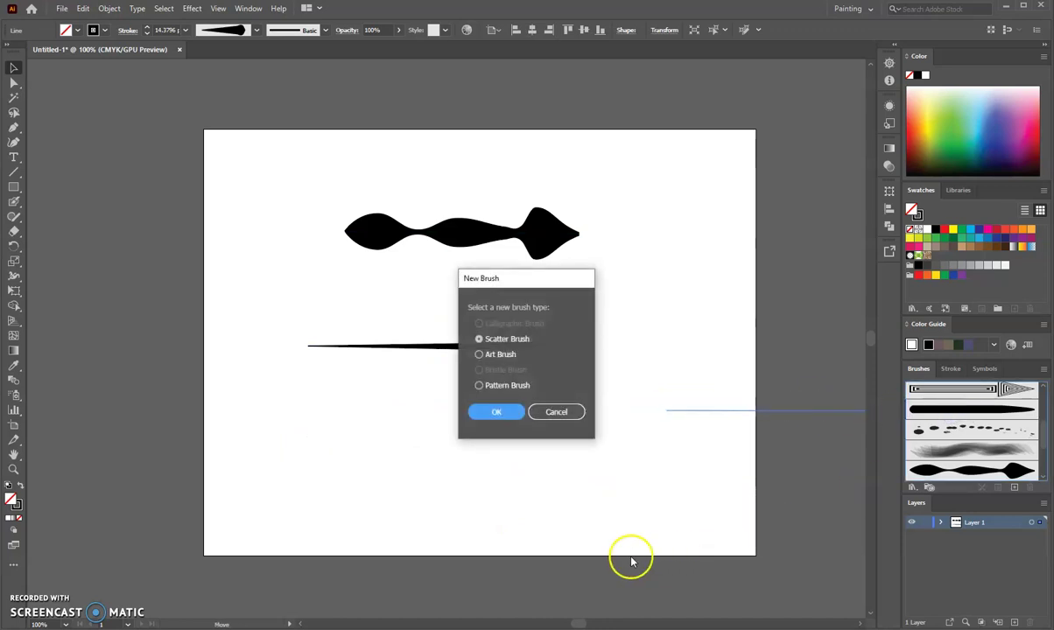
left_click(479, 355)
left_click(497, 411)
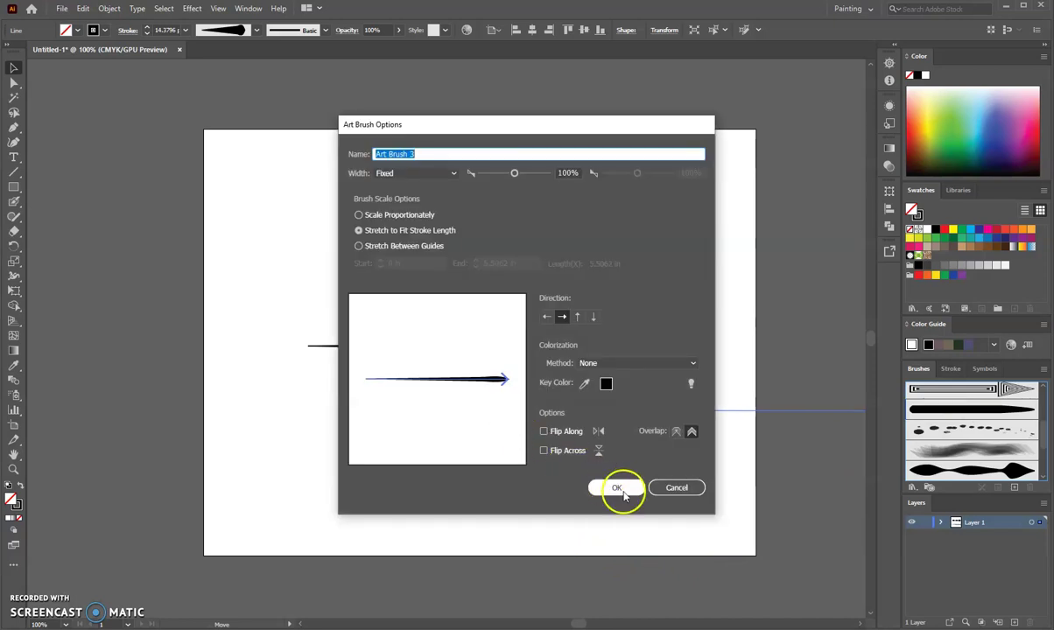
left_click(621, 488)
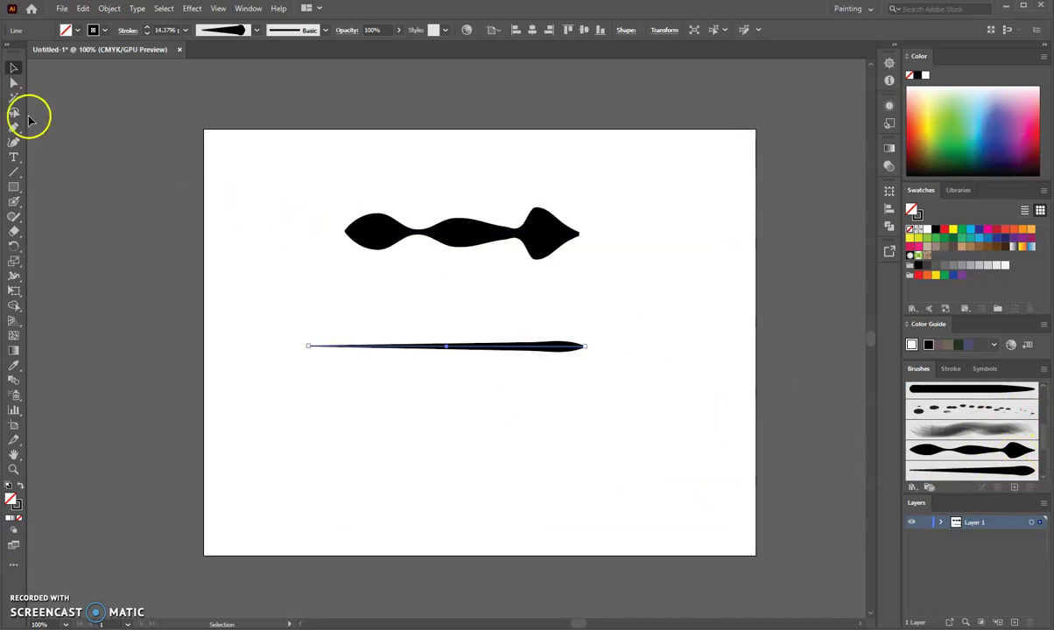
Delete both source strokes from the artboard
left_click(80, 214)
mouse_move(210, 185)
left_mouse_down()
mouse_move(619, 348)
mouse_move(652, 405)
left_mouse_up()
key("Delete")
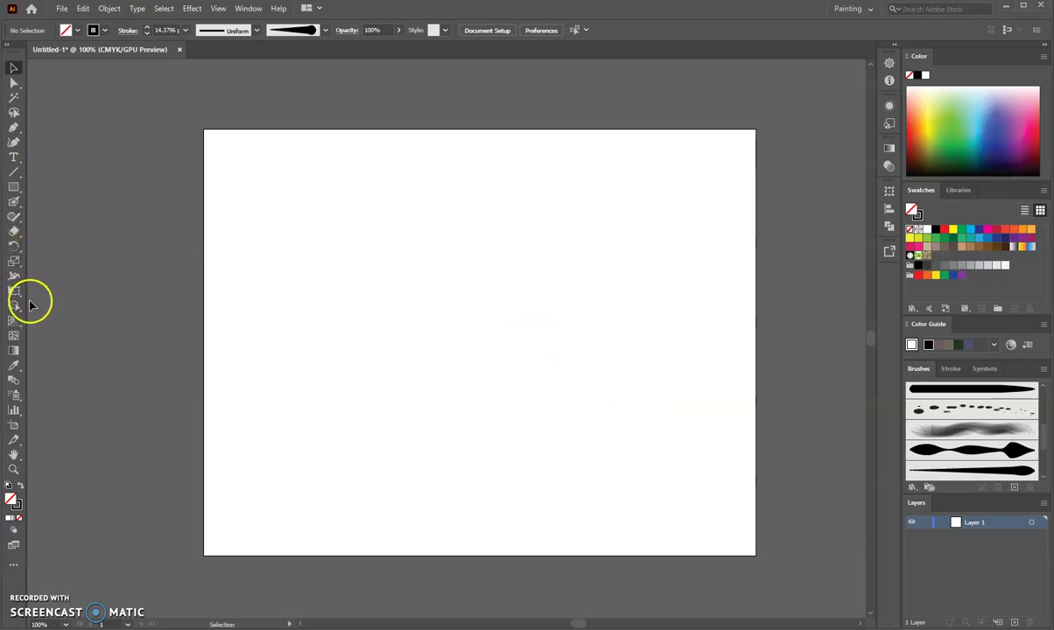
Paint one long, gently curved stroke across the top of the artboard using the Paintbrush with the wavy art brush
left_click_drag(16, 206, 72, 204)
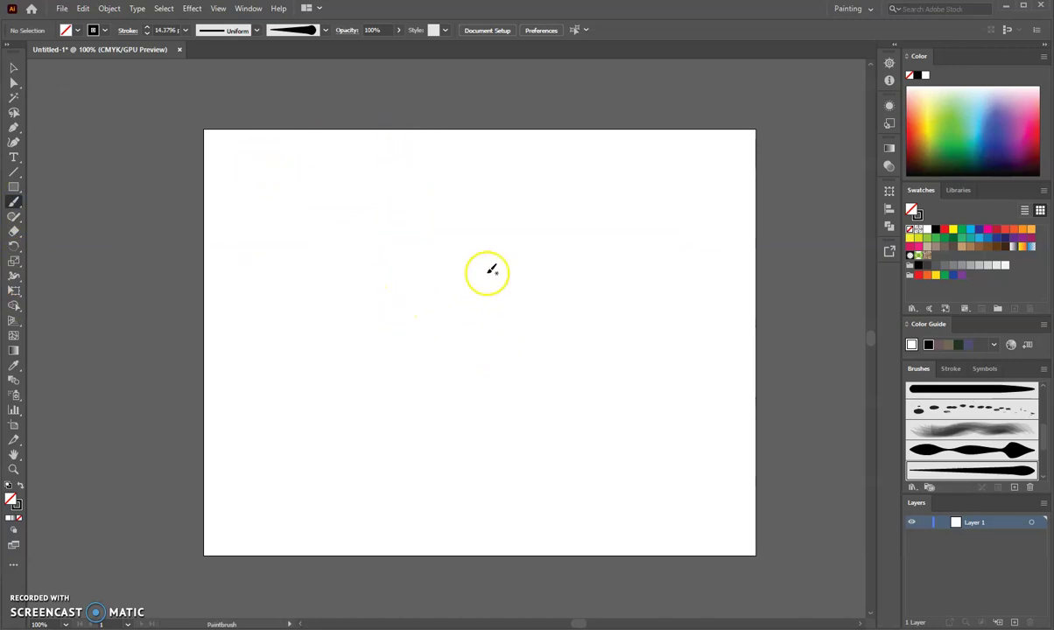
left_click(324, 31)
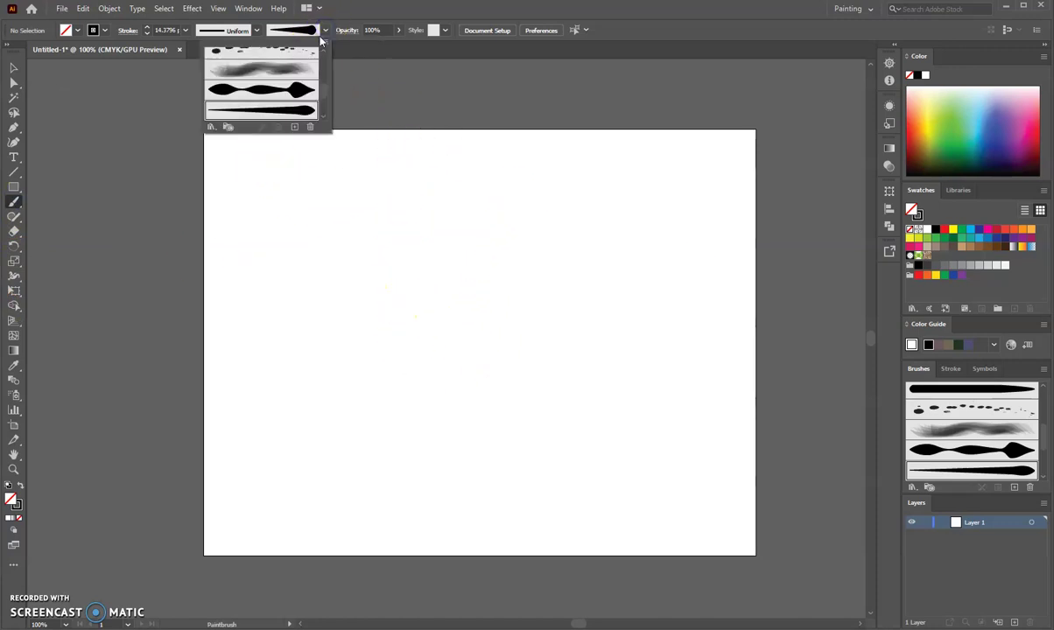
left_click(299, 91)
left_click(235, 288)
left_click(15, 202)
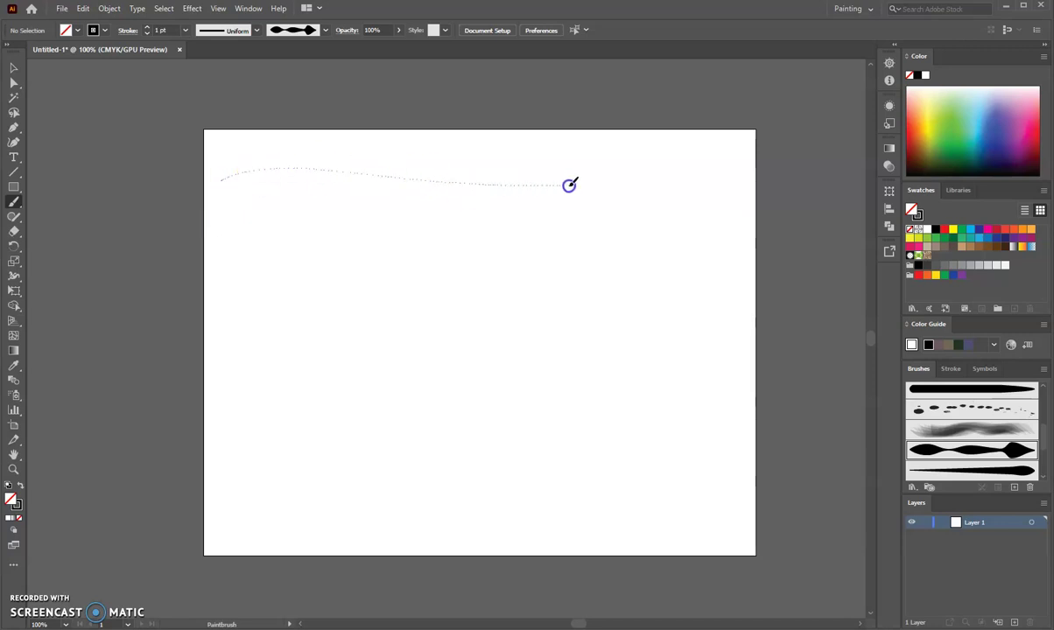
left_click_drag(705, 174, 731, 166)
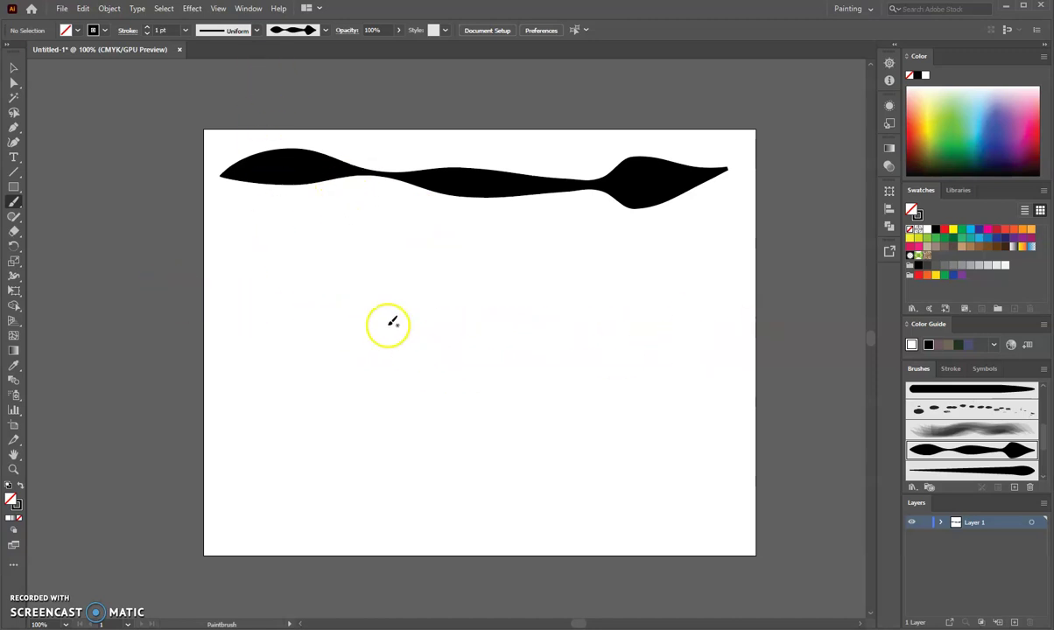
Paint several short, medium and looping test strokes below the long one with the same wavy brush
mouse_move(228, 224)
left_mouse_down()
mouse_move(346, 229)
mouse_move(391, 256)
left_mouse_up()
left_click_drag(491, 233, 606, 230)
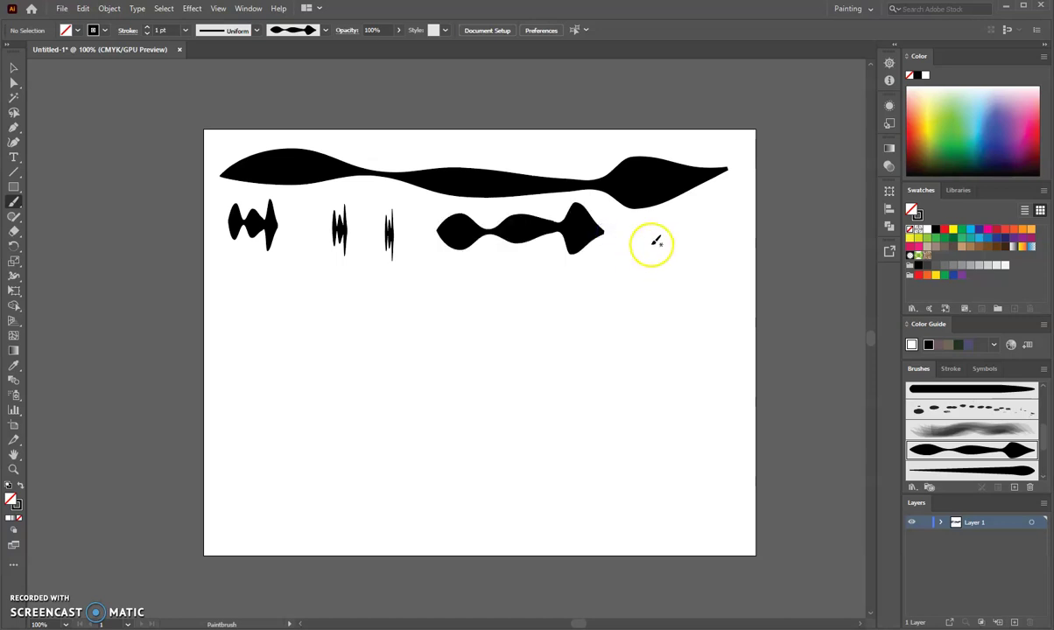
mouse_move(671, 243)
left_mouse_down()
mouse_move(724, 299)
mouse_move(698, 332)
mouse_move(652, 341)
mouse_move(634, 318)
mouse_move(645, 262)
left_mouse_up()
mouse_move(263, 305)
left_mouse_down()
mouse_move(278, 311)
mouse_move(253, 299)
left_mouse_up()
mouse_move(333, 291)
left_mouse_down()
mouse_move(317, 318)
mouse_move(366, 366)
mouse_move(444, 321)
left_mouse_up()
left_click_drag(339, 272, 337, 268)
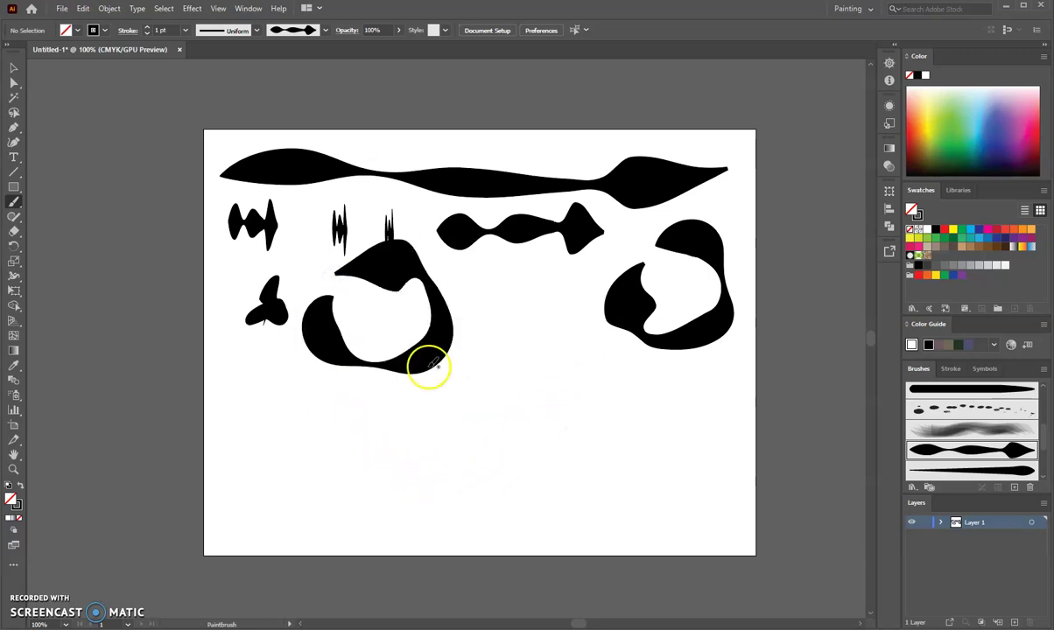
mouse_move(503, 296)
left_mouse_down()
mouse_move(515, 366)
mouse_move(598, 365)
mouse_move(658, 403)
mouse_move(658, 388)
left_mouse_up()
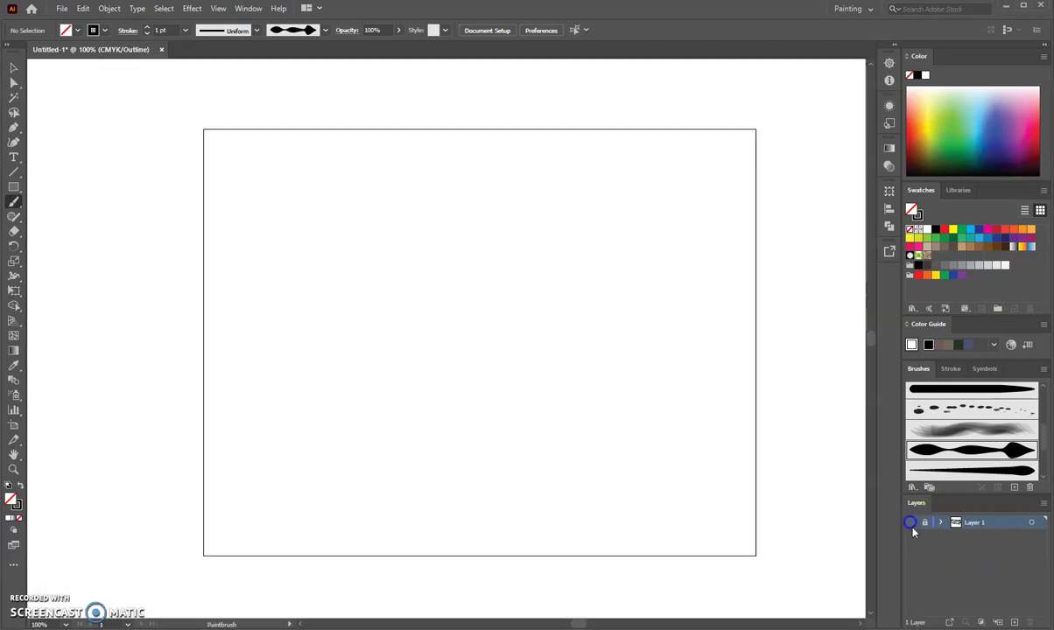
Lock and hide Layer 1 with the test strokes and add a new layer above it
left_click(911, 523)
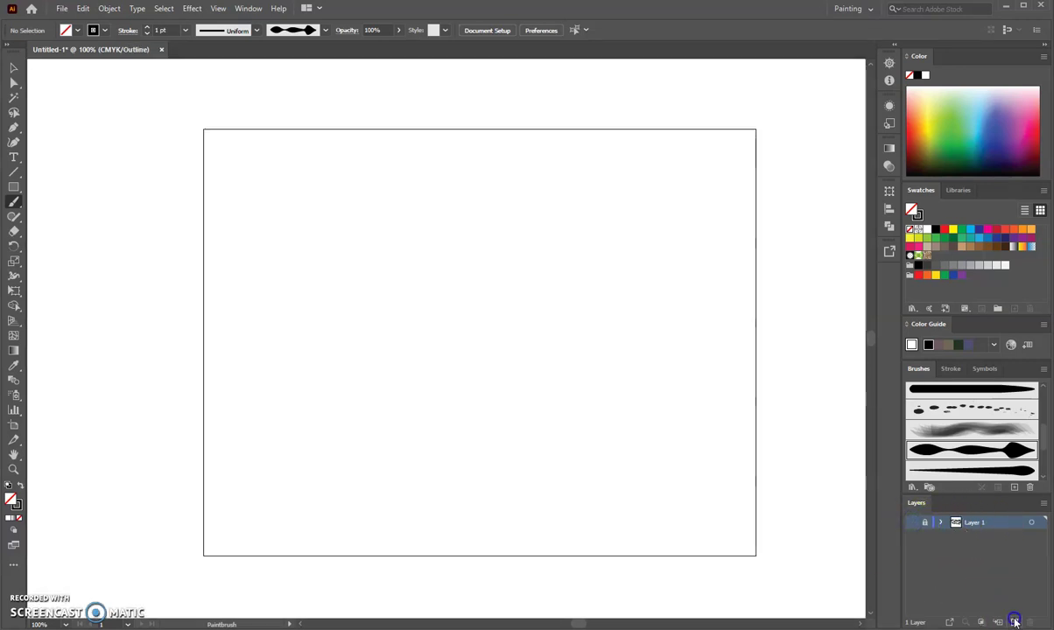
left_click(1014, 621)
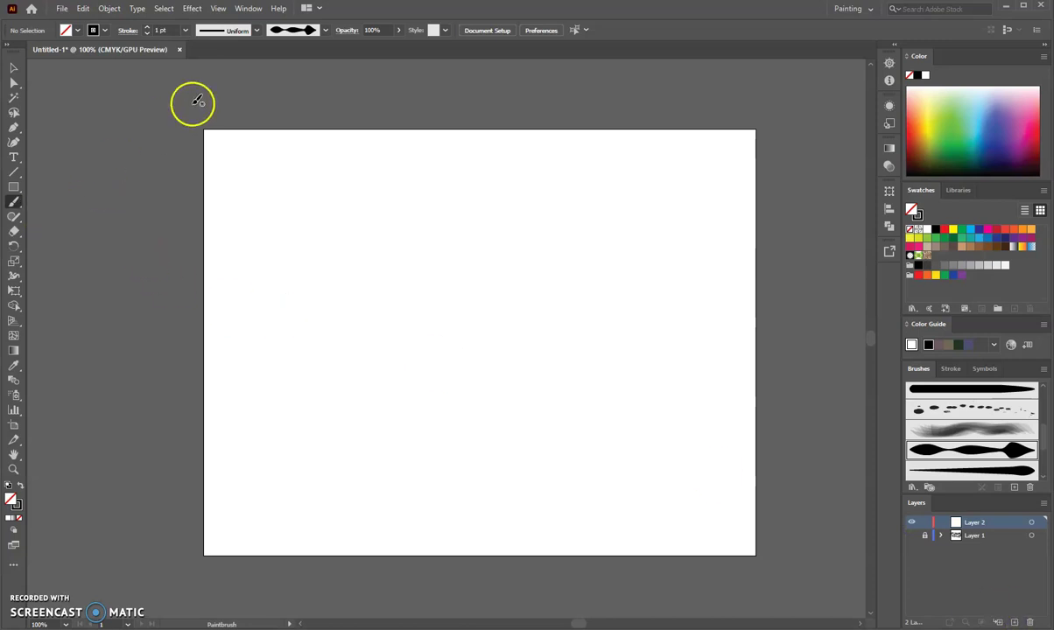
Paint a diagonal S-curved leaf midrib from the artboard's upper left to its lower right with the tapered art brush
left_click(325, 31)
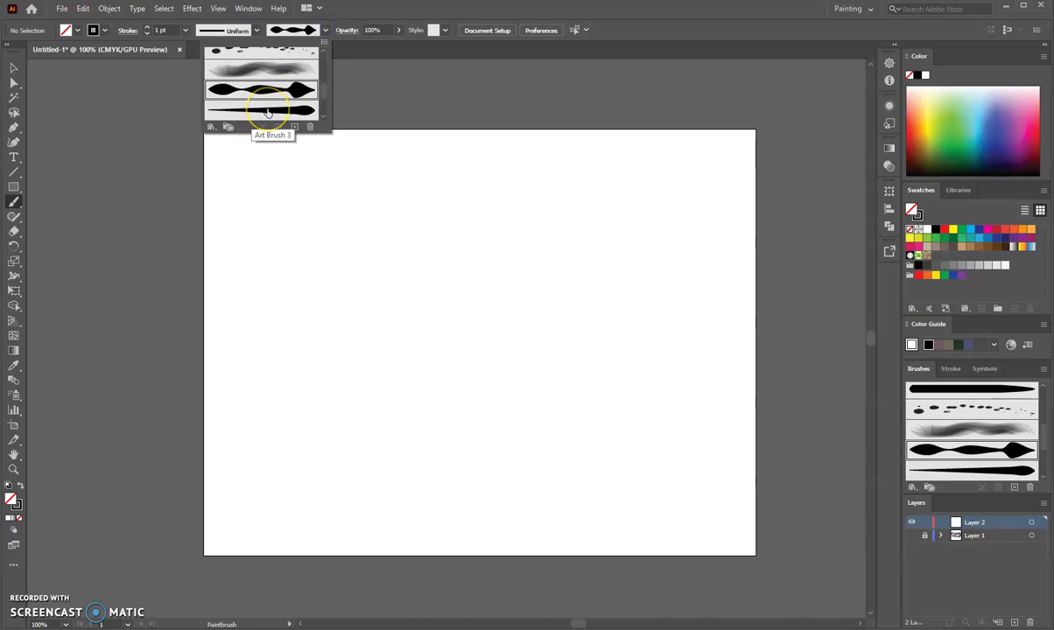
left_click(267, 112)
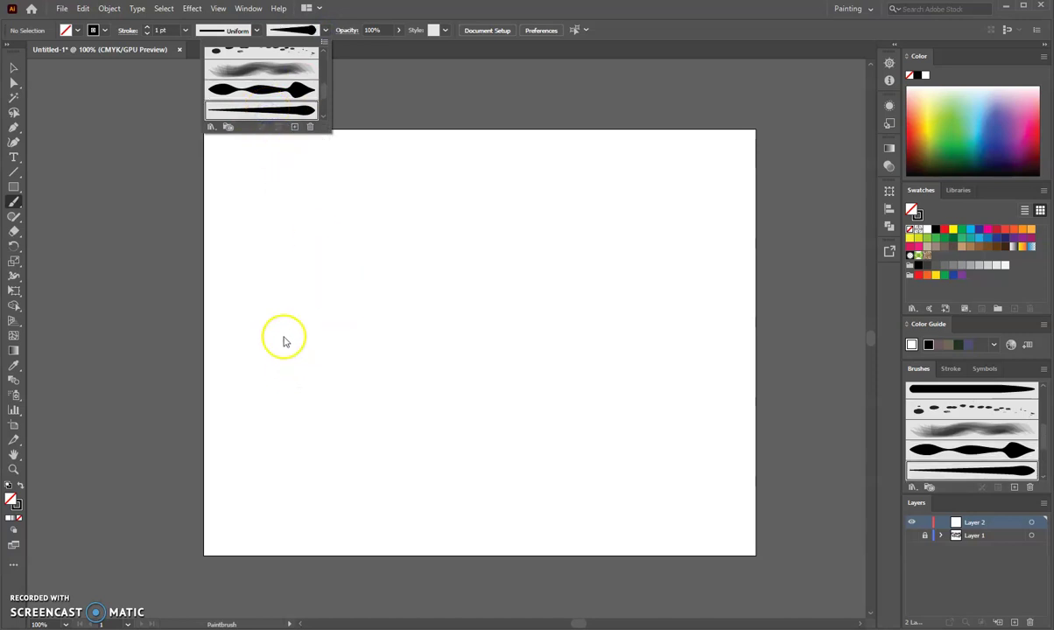
left_click(14, 203)
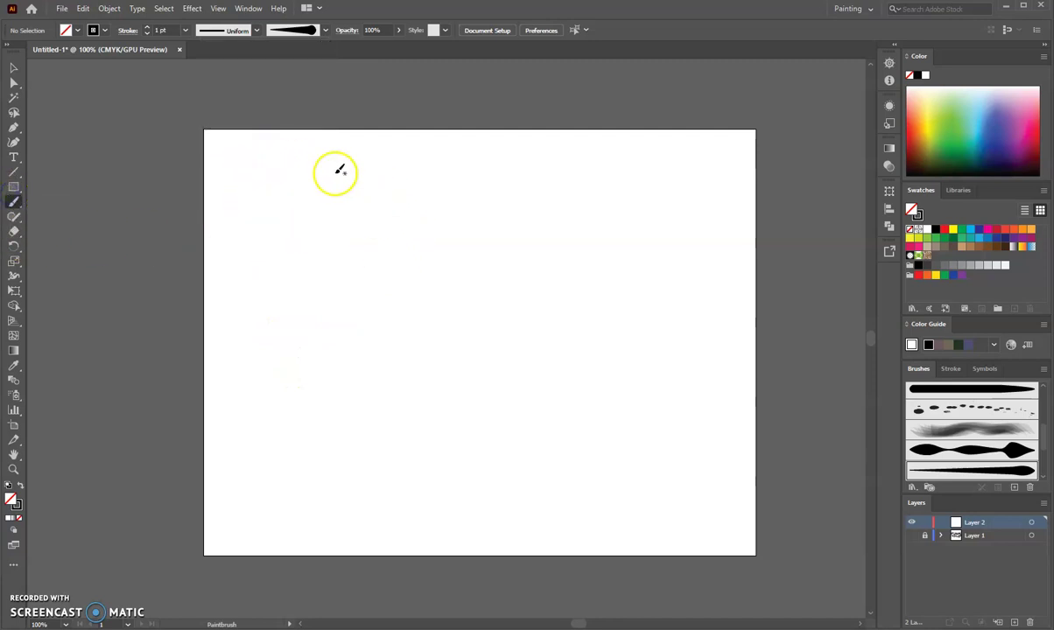
mouse_move(277, 162)
left_mouse_down()
mouse_move(322, 183)
mouse_move(382, 242)
mouse_move(484, 399)
mouse_move(592, 453)
left_mouse_up()
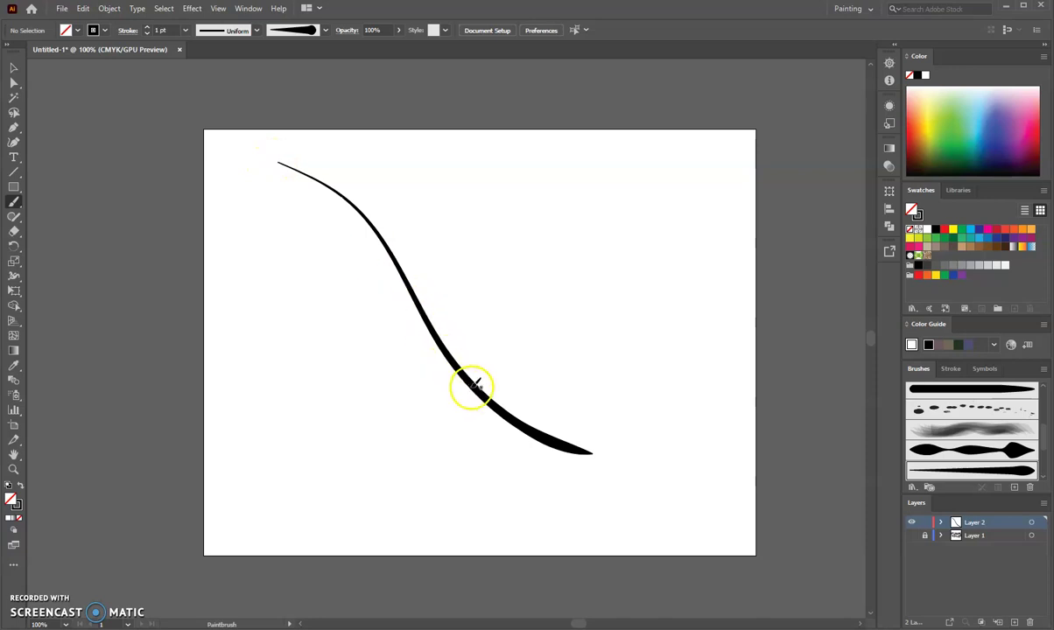
Try painting the leaf's left edge from the midrib's thick end up to its thin tip, and undo the stroke
mouse_move(459, 438)
left_mouse_down()
mouse_move(419, 407)
mouse_move(386, 344)
left_mouse_up()
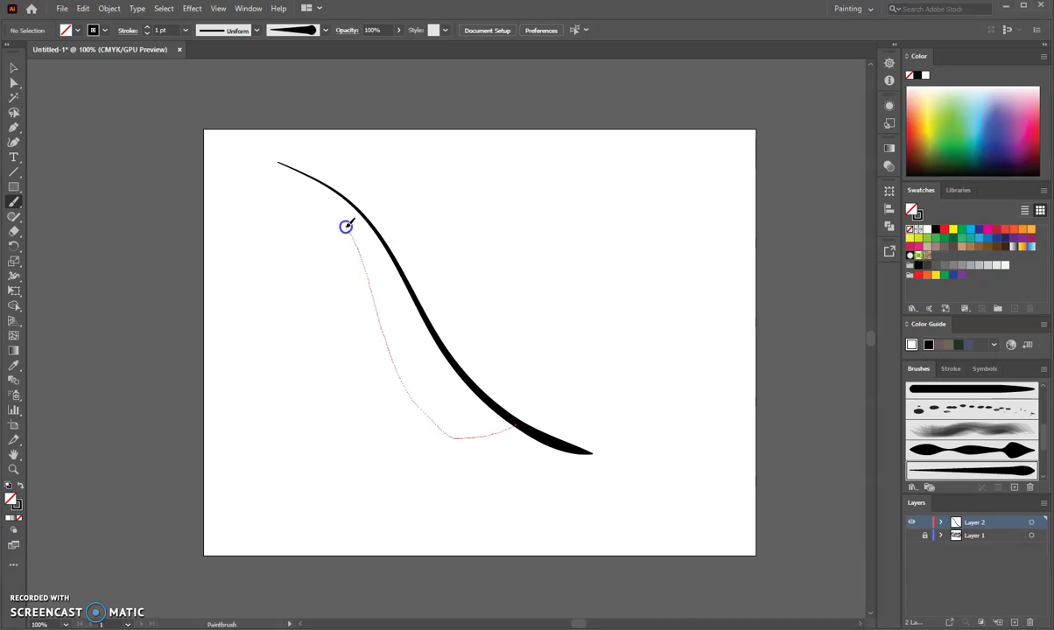
left_click_drag(291, 162, 292, 163)
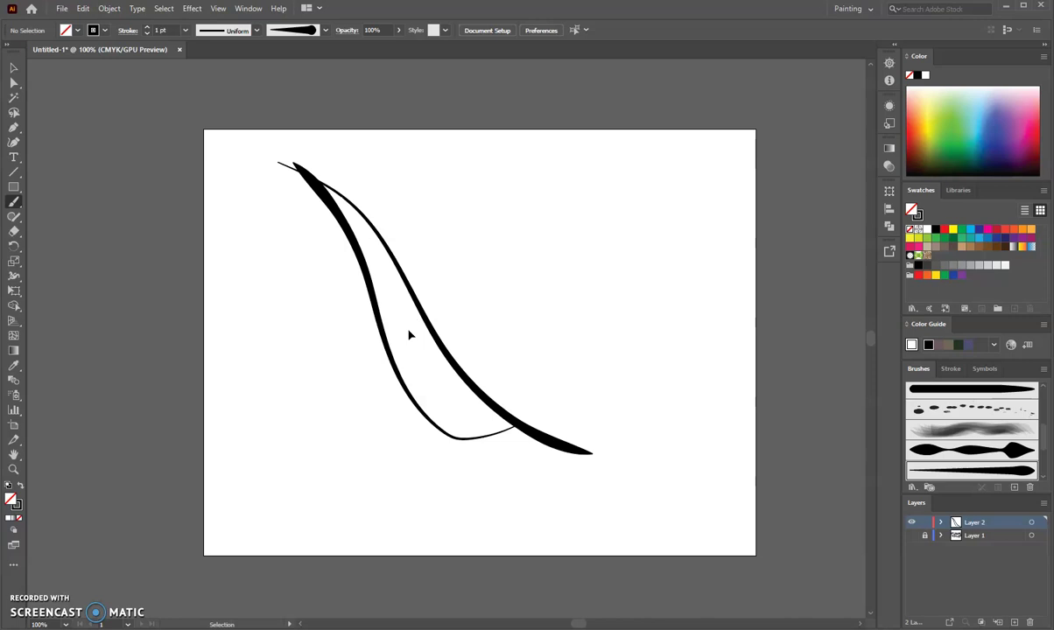
key("ctrl+z")
Paint the leaf's left edge from the midrib's thin tip down to near its thick end
left_click_drag(252, 188, 280, 160)
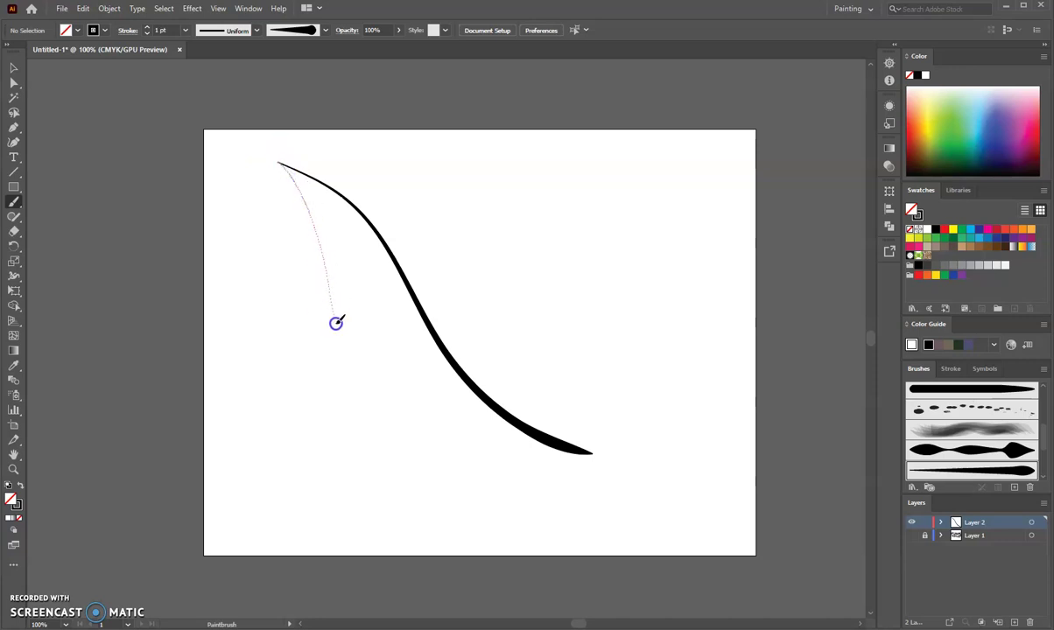
left_click_drag(438, 436, 533, 436)
Try painting the leaf's right edge from the tip down to the base of the left edge, and undo the stroke
mouse_move(279, 149)
left_mouse_down()
mouse_move(294, 158)
mouse_move(282, 160)
left_mouse_up()
mouse_move(357, 180)
left_mouse_down()
mouse_move(449, 249)
mouse_move(481, 293)
mouse_move(499, 345)
left_mouse_up()
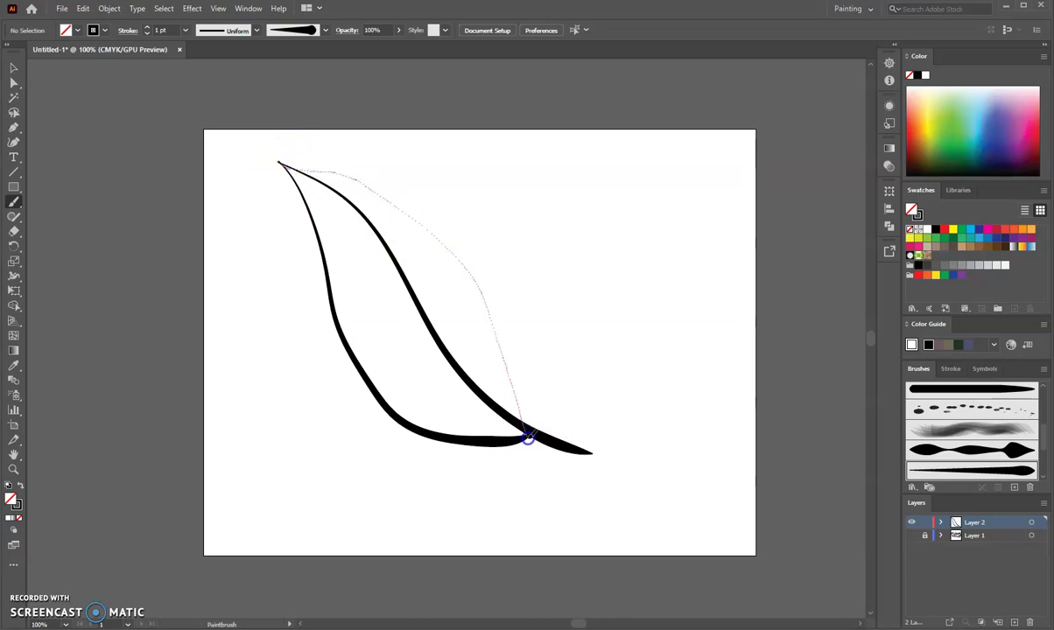
left_click_drag(527, 438, 529, 436)
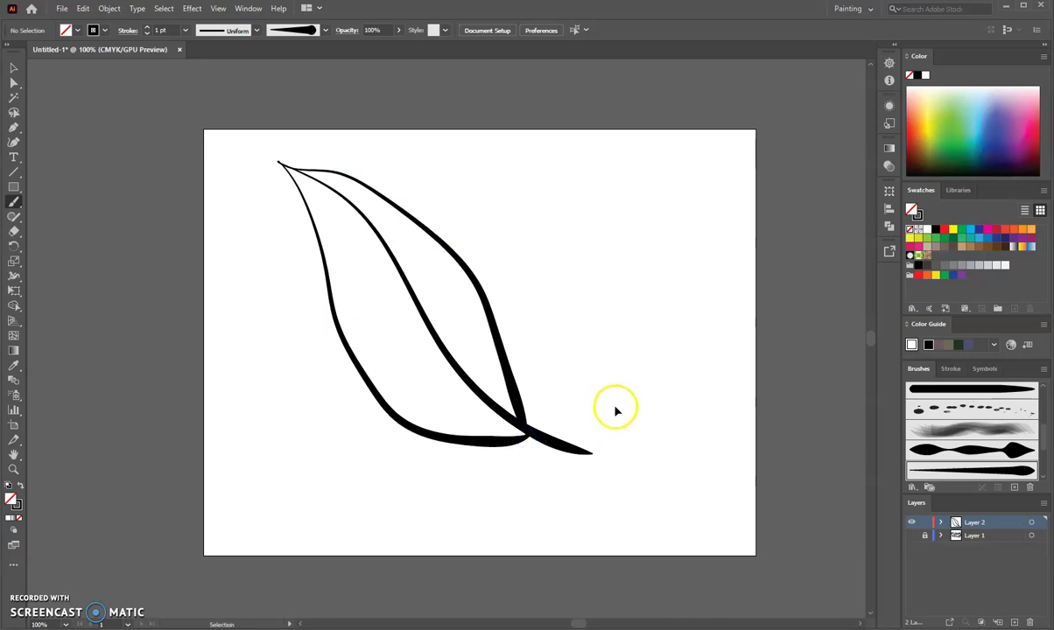
key("ctrl+z")
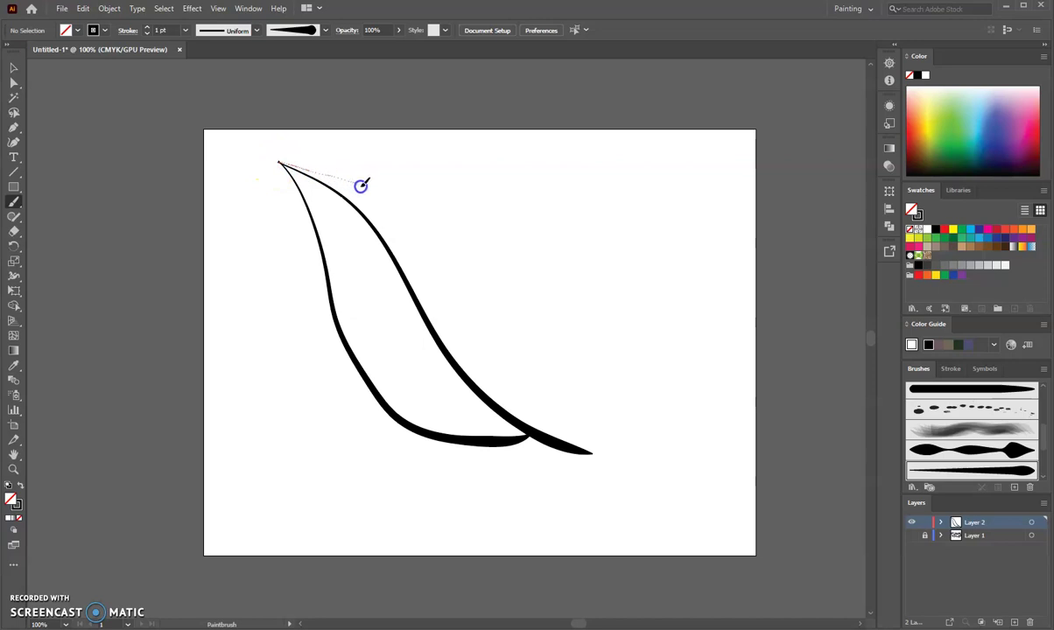
Paint the leaf's right edge from the tip down to the base, and expand the appearance of all three leaf strokes
left_click_drag(512, 377, 537, 433)
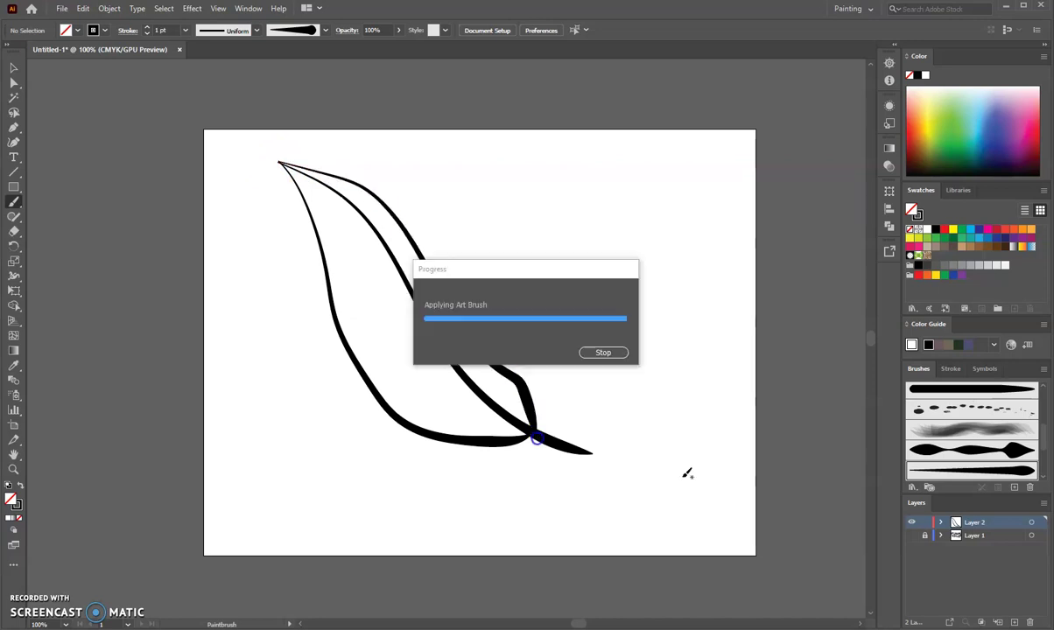
left_click(13, 67)
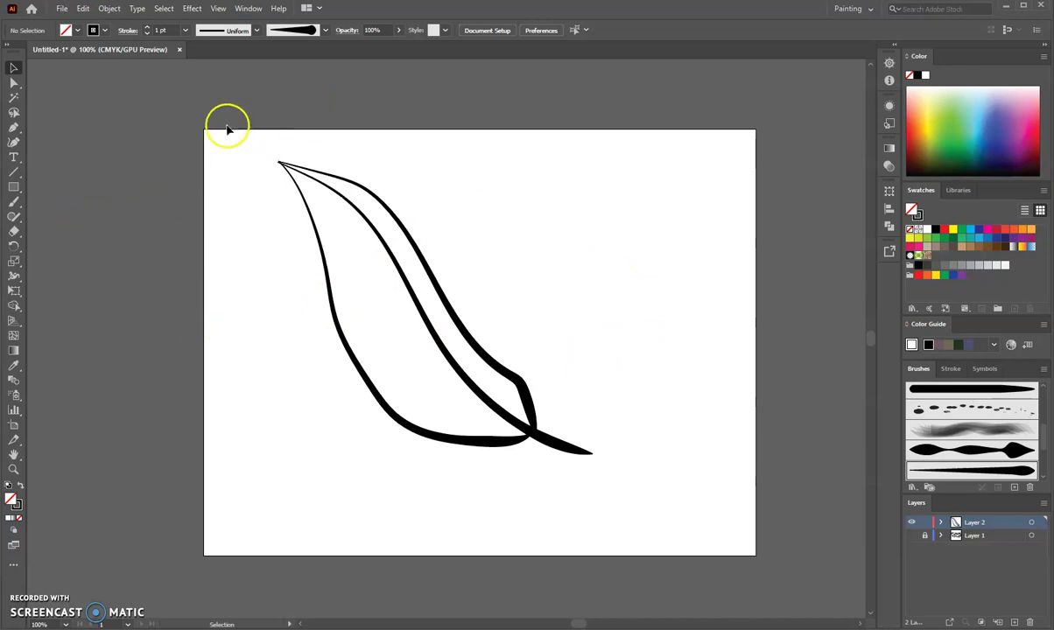
left_click_drag(195, 122, 627, 547)
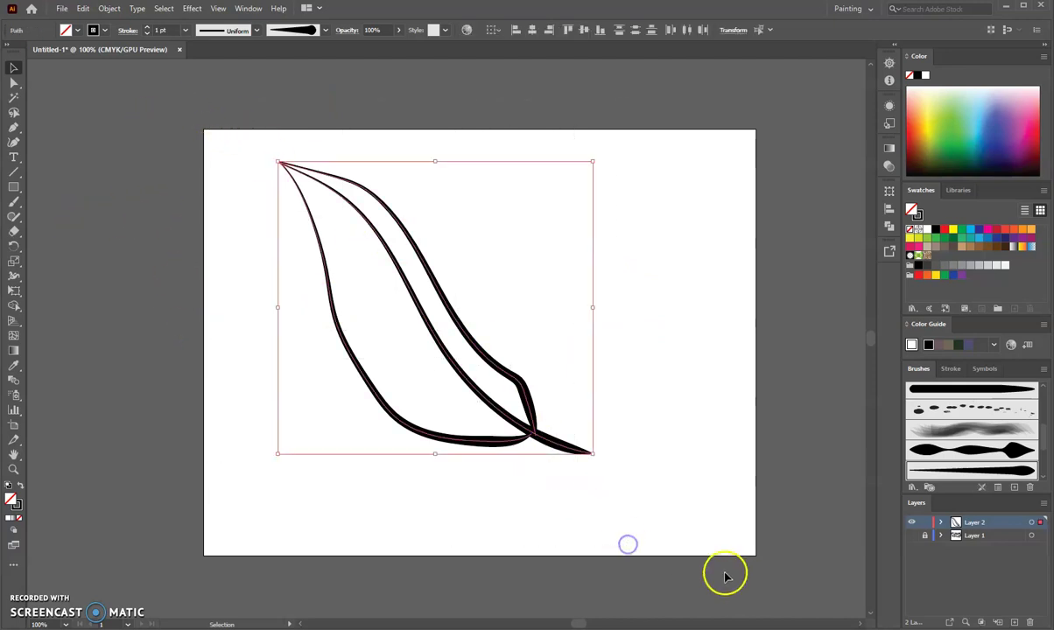
left_click(106, 8)
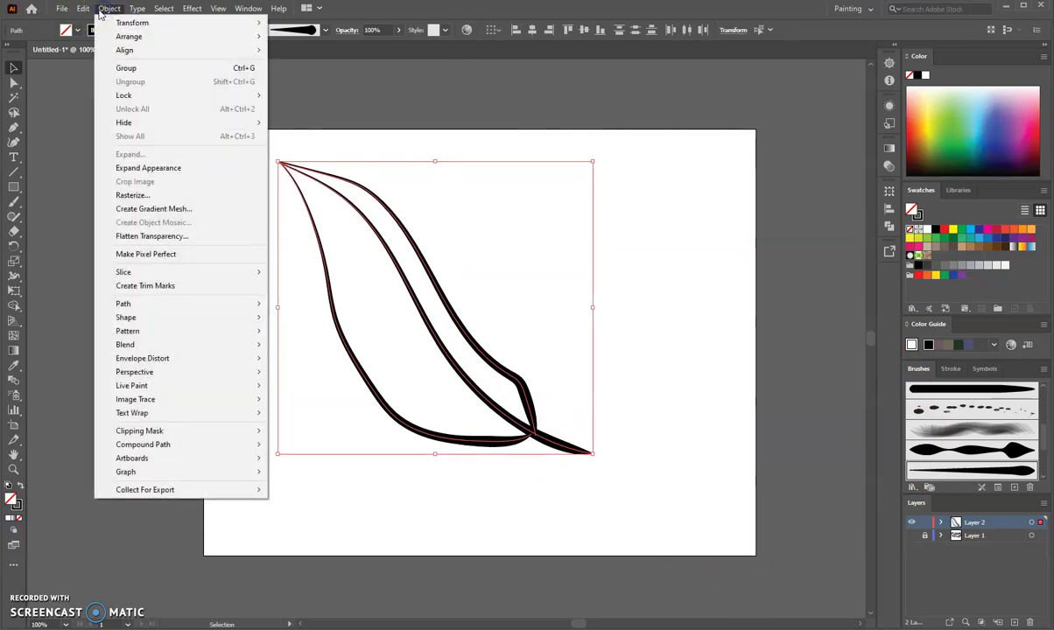
left_click(153, 168)
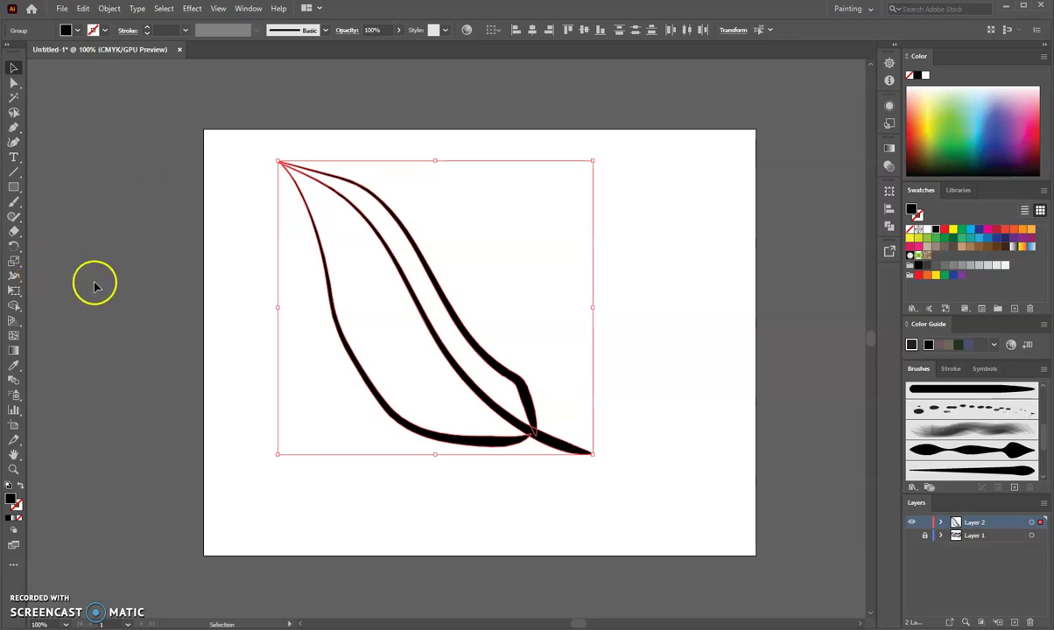
Duplicate the expanded leaf to the right so the copy overlaps the artboard's right edge
key("space")
left_click_drag(240, 327, 67, 320)
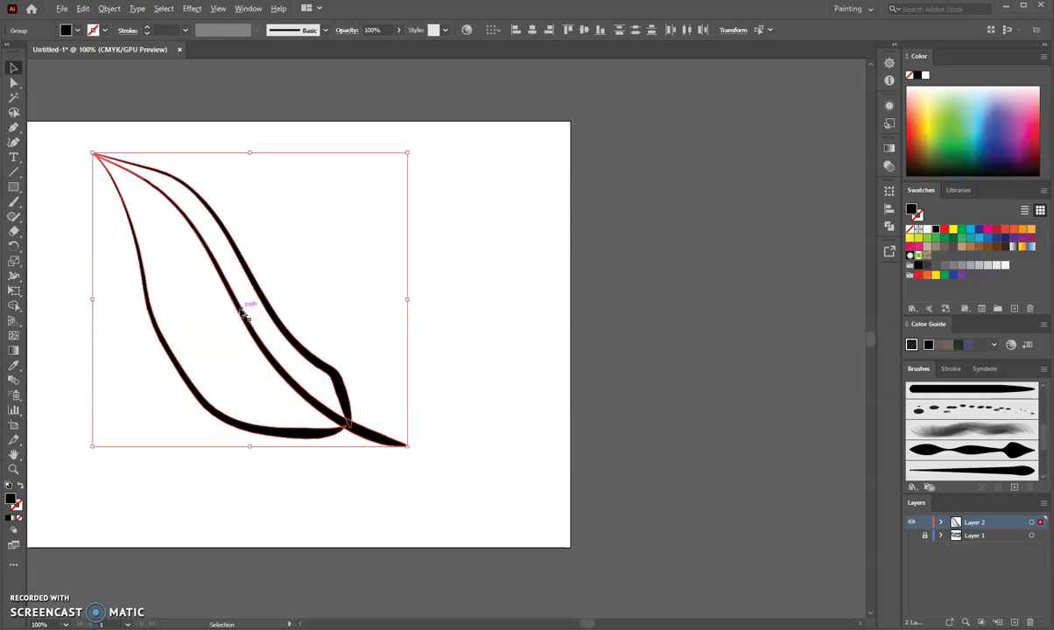
left_click_drag(239, 310, 655, 322)
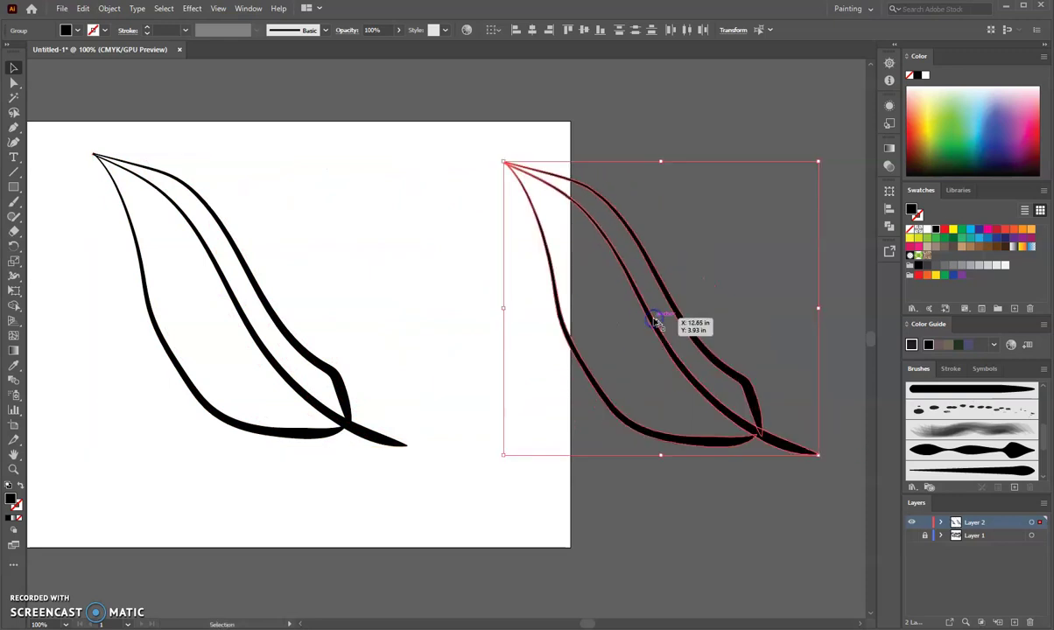
left_click(425, 501)
left_click_drag(174, 486, 212, 492)
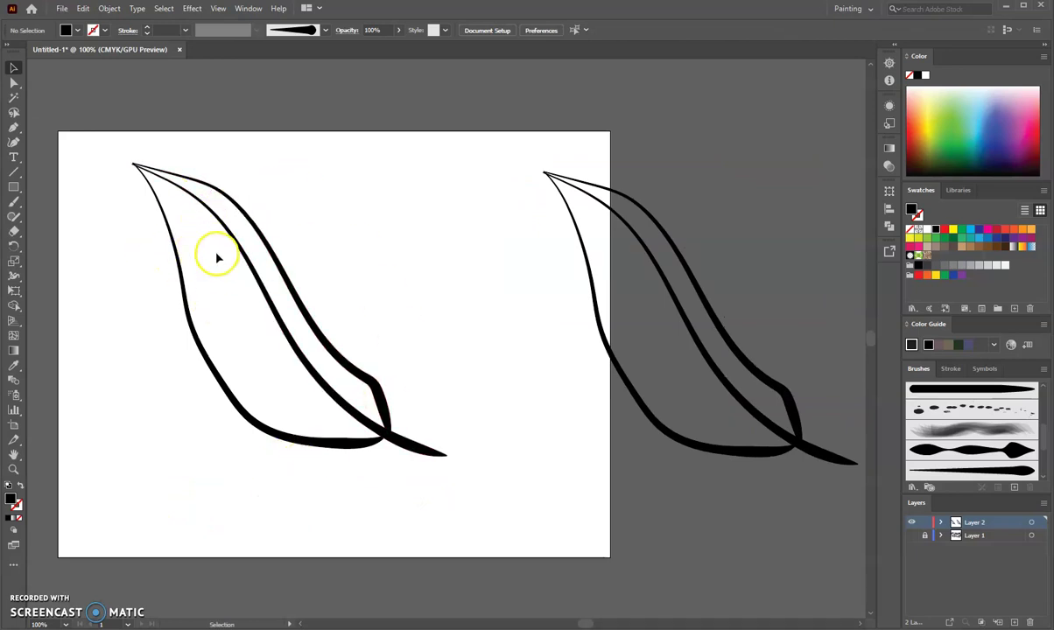
Make a Live Paint group from both leaves
left_click_drag(97, 131, 863, 537)
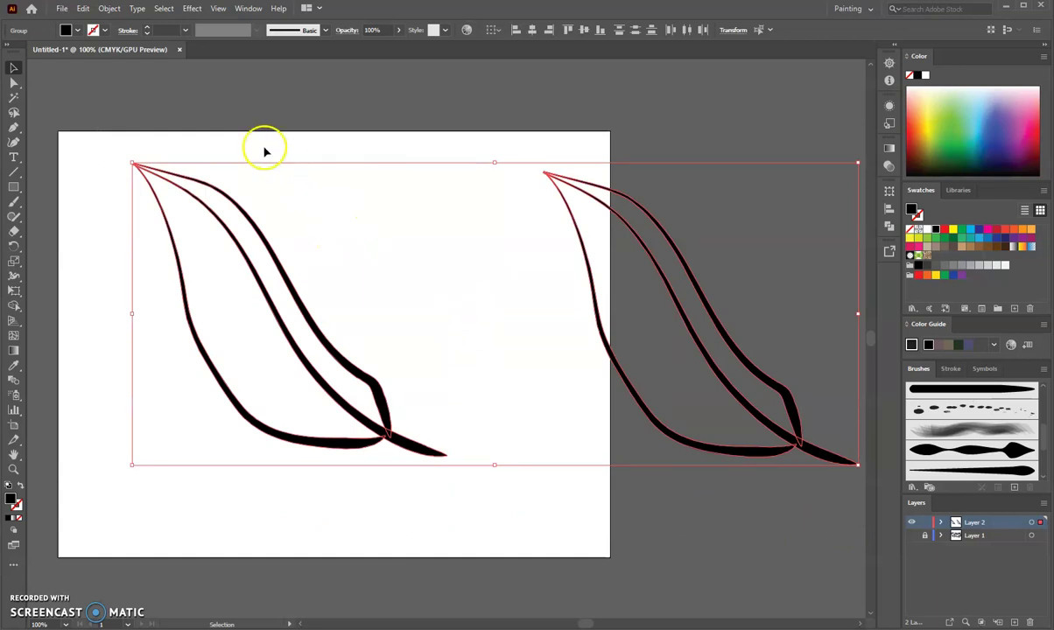
left_click(107, 9)
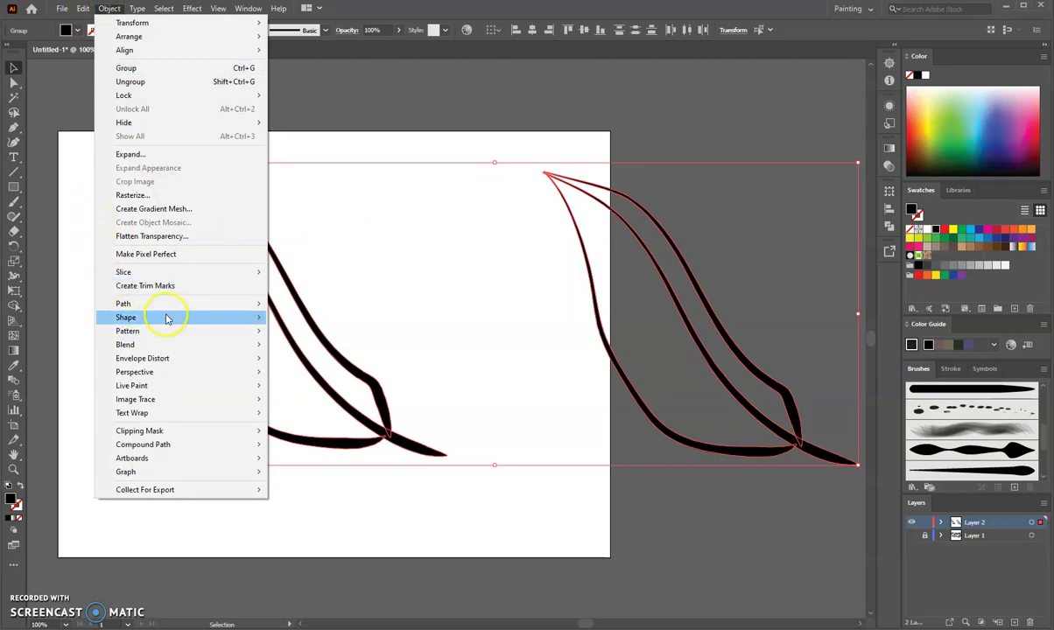
mouse_move(145, 387)
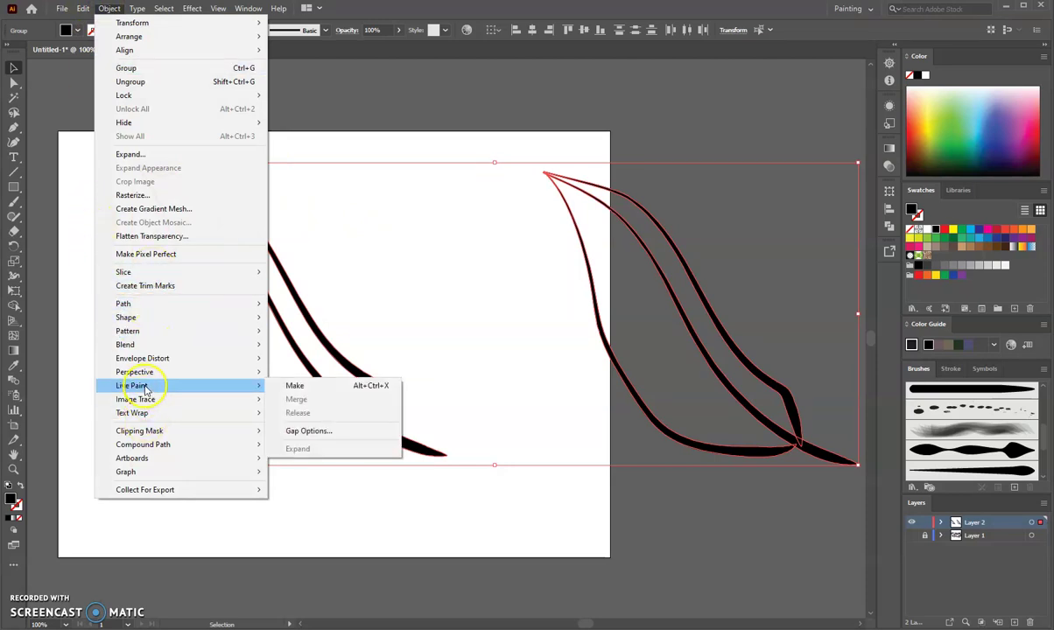
left_click(294, 386)
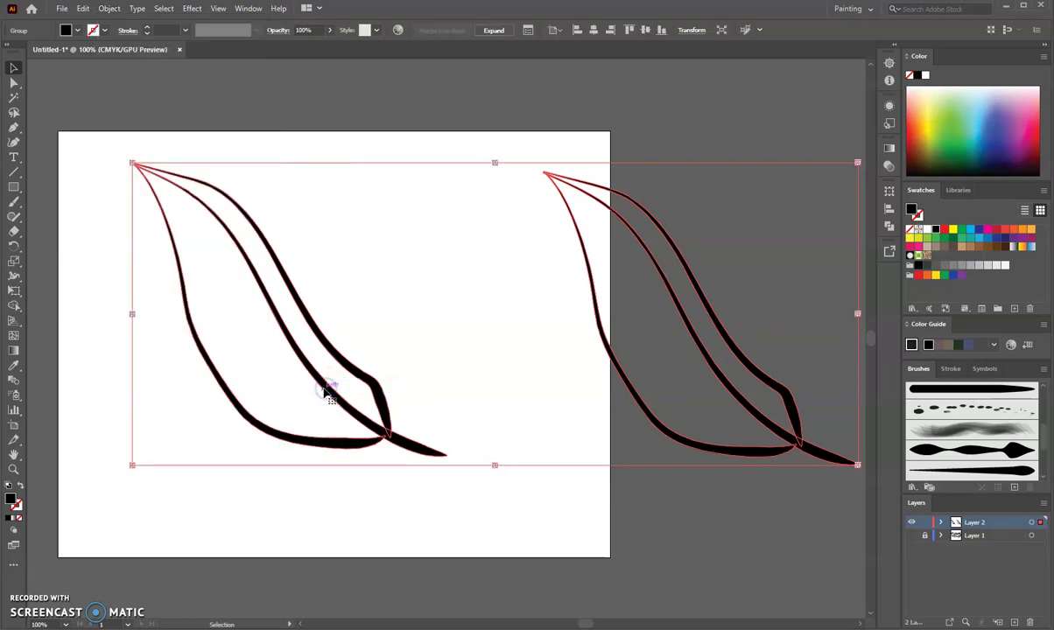
left_click(156, 107)
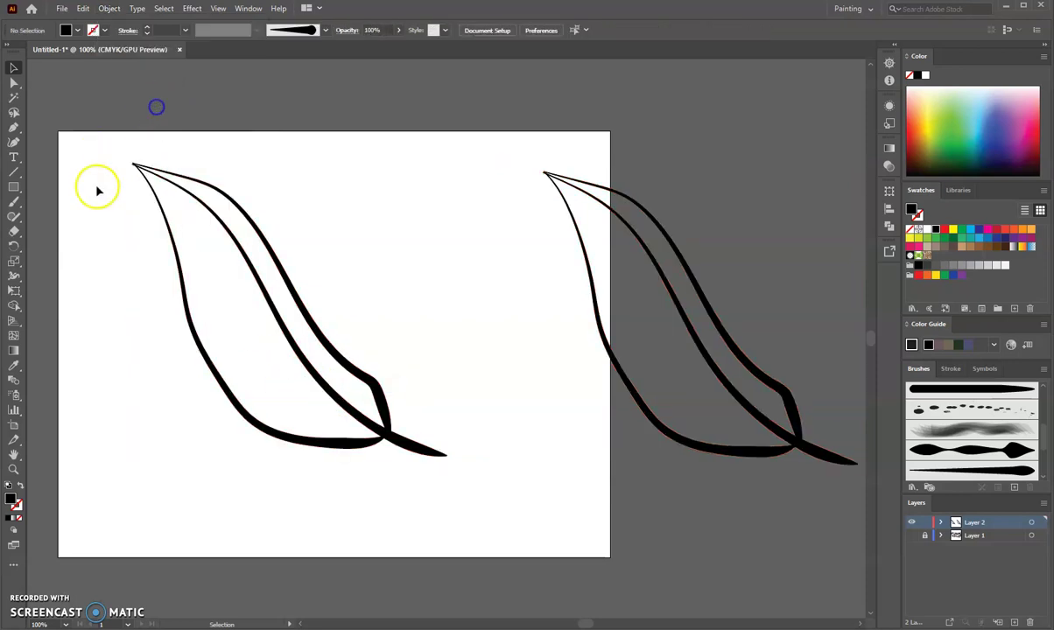
Fill the wide left half of the original leaf with yellow-green using the Live Paint Bucket
left_click(14, 307)
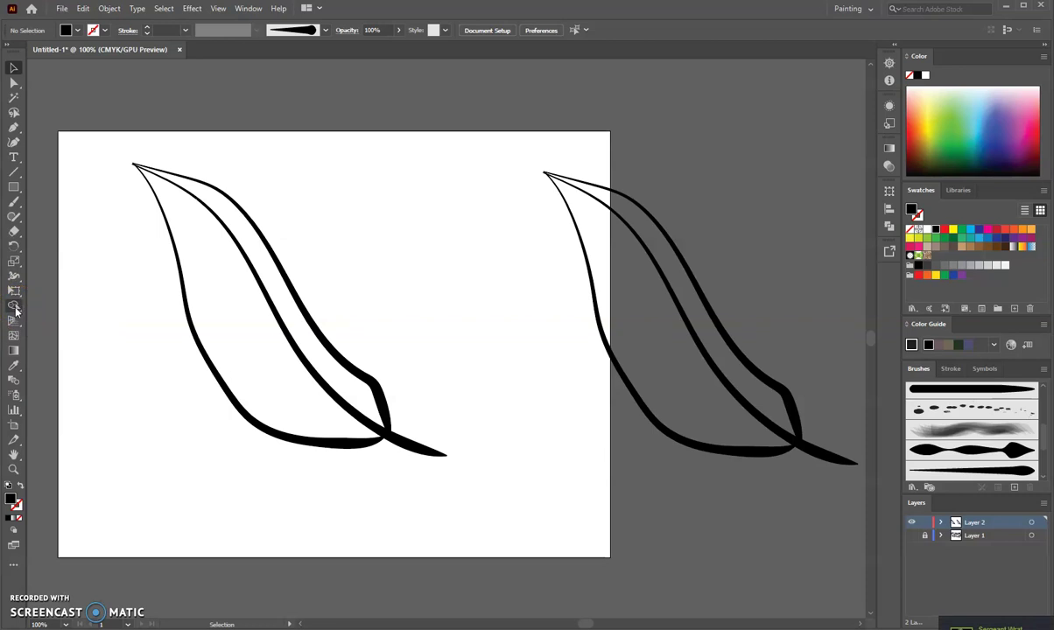
left_click(14, 307)
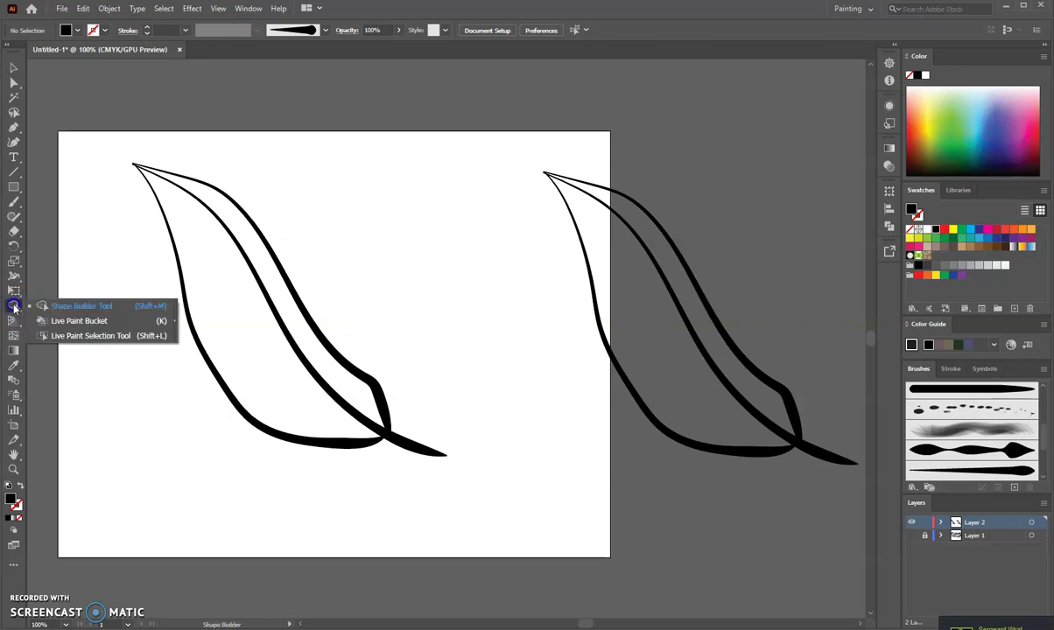
left_click(40, 321)
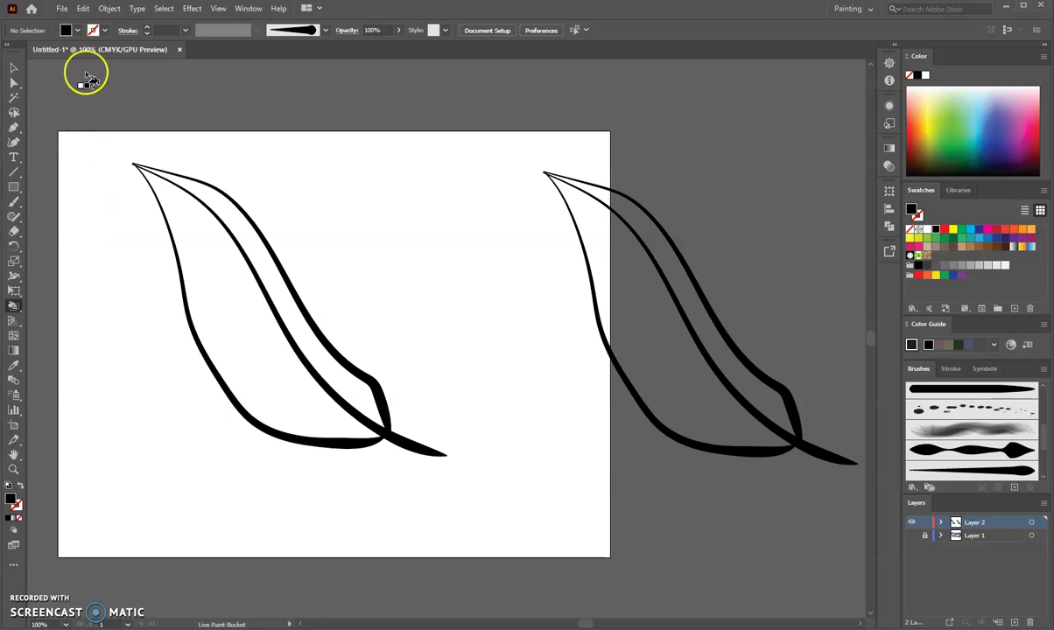
left_click(76, 31)
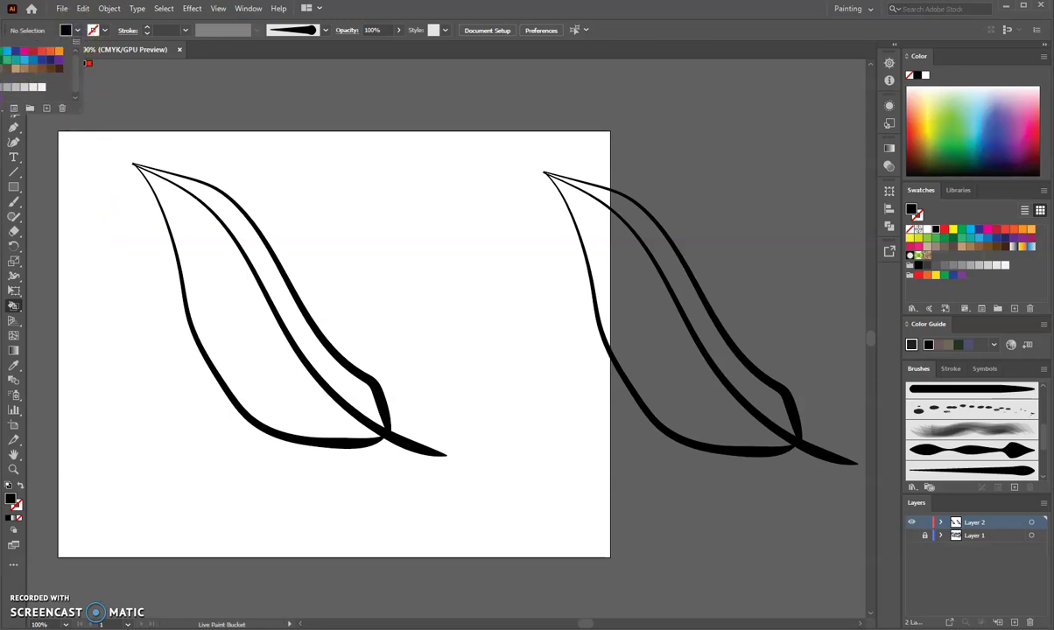
left_click(52, 257)
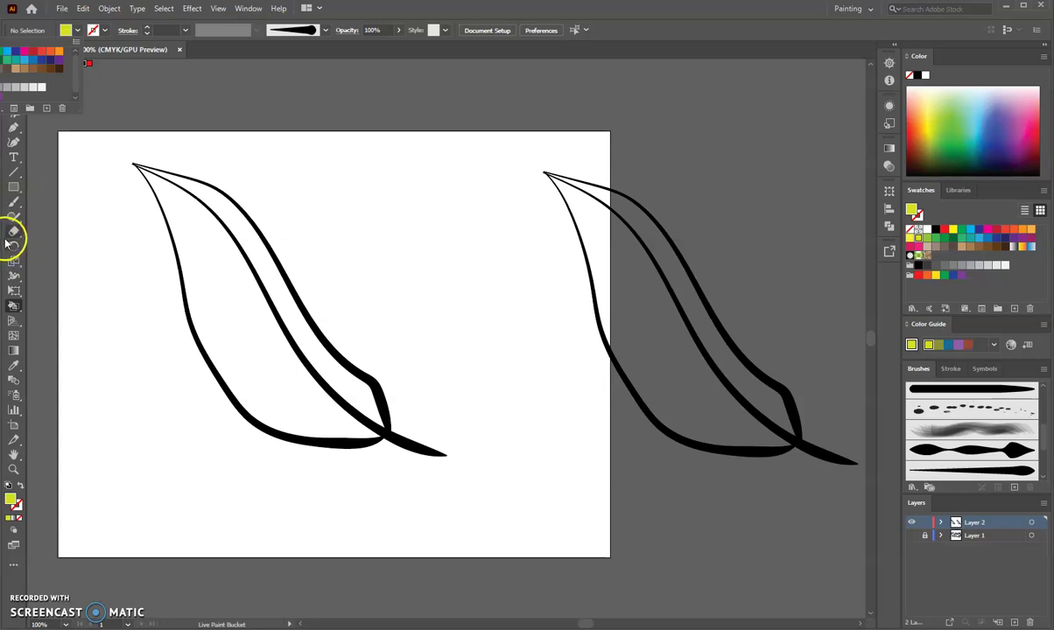
left_click(13, 303)
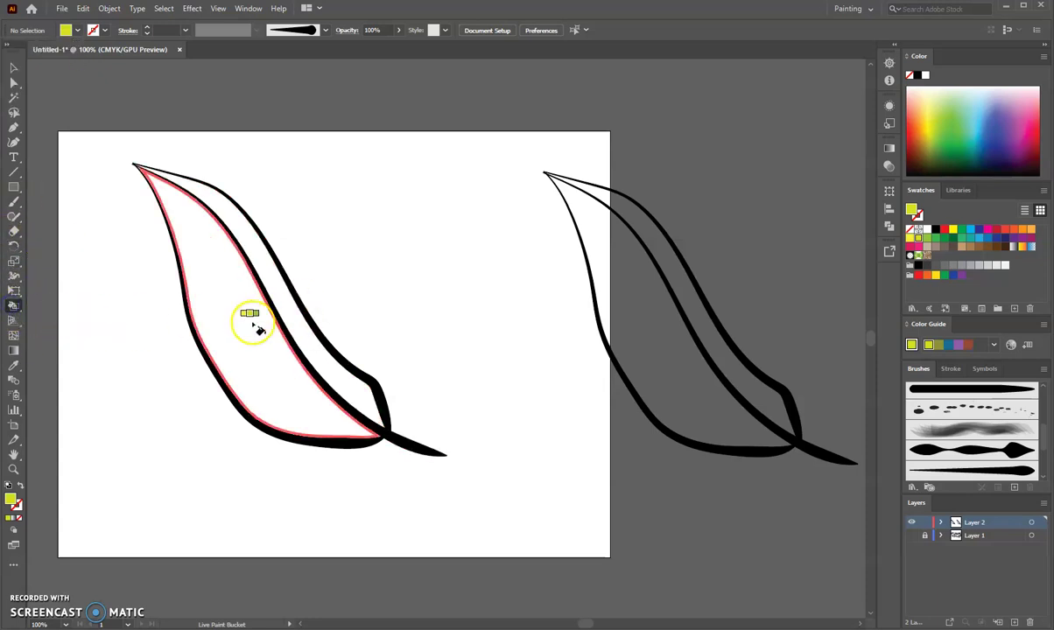
left_click(251, 321)
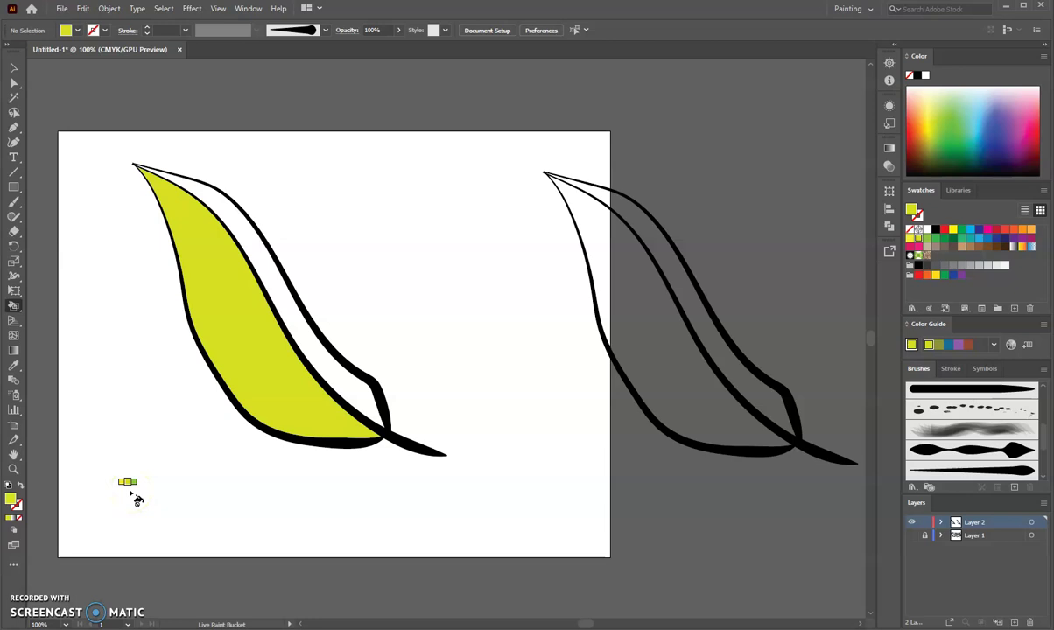
Fill the narrow right half of the original leaf with light green using the Live Paint Bucket
left_click(78, 30)
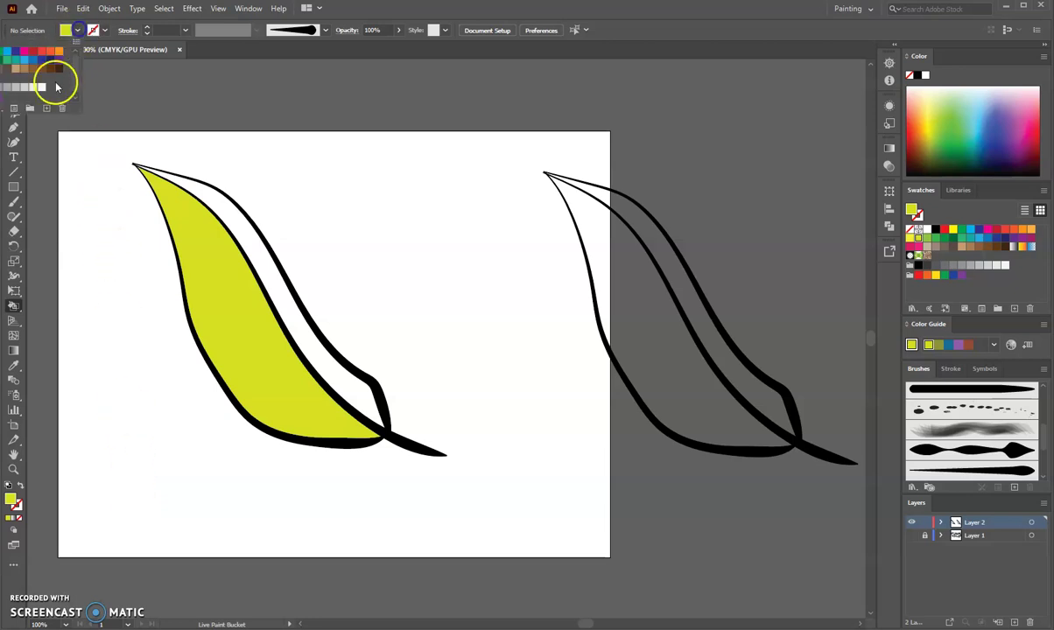
key("Right")
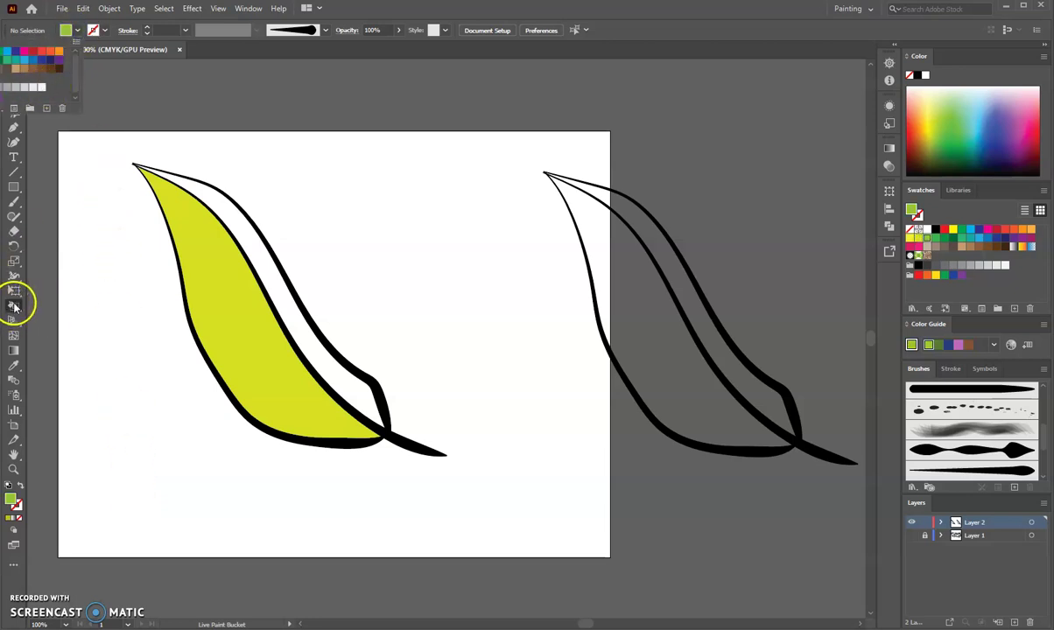
left_click(262, 272)
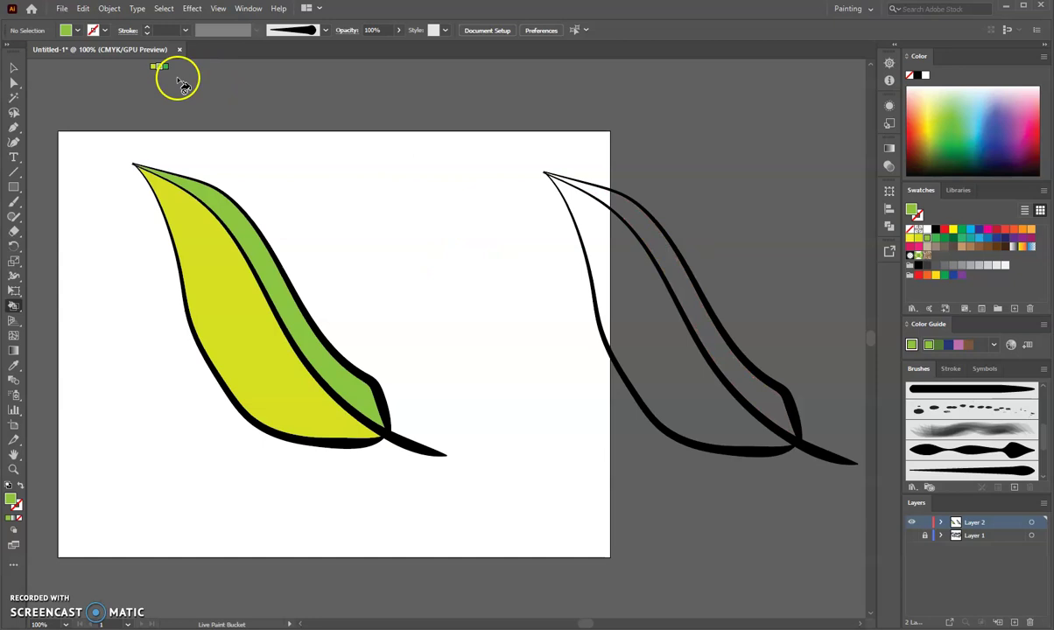
Recolor only the duplicate leaf's outlines dark brown with the Direct Selection tool
left_click(13, 67)
left_click_drag(526, 146, 828, 507)
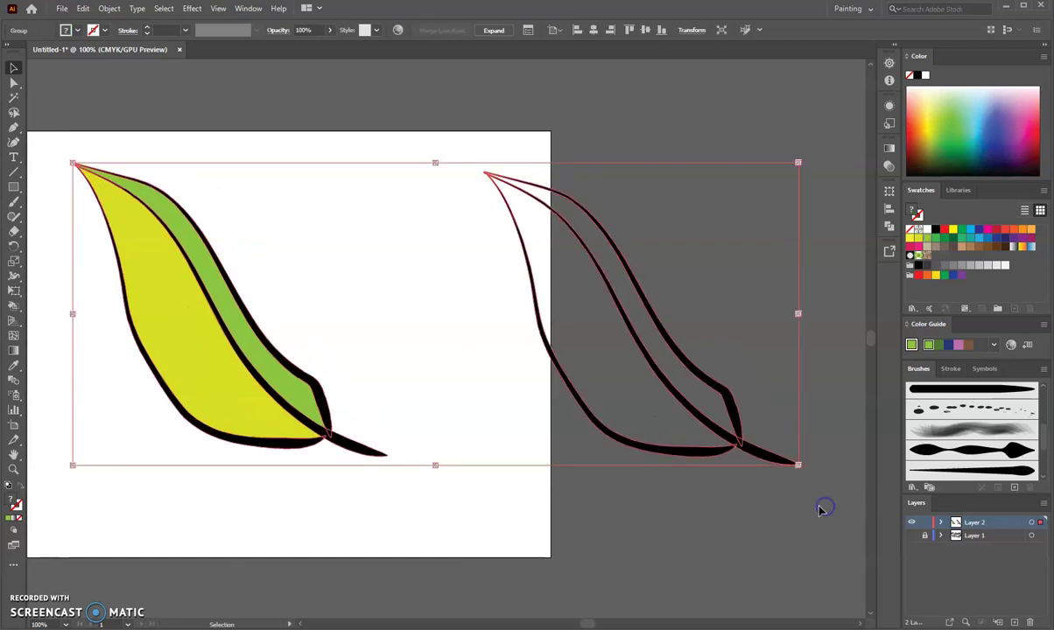
left_click(496, 153)
left_click(14, 83)
left_click_drag(448, 111, 759, 522)
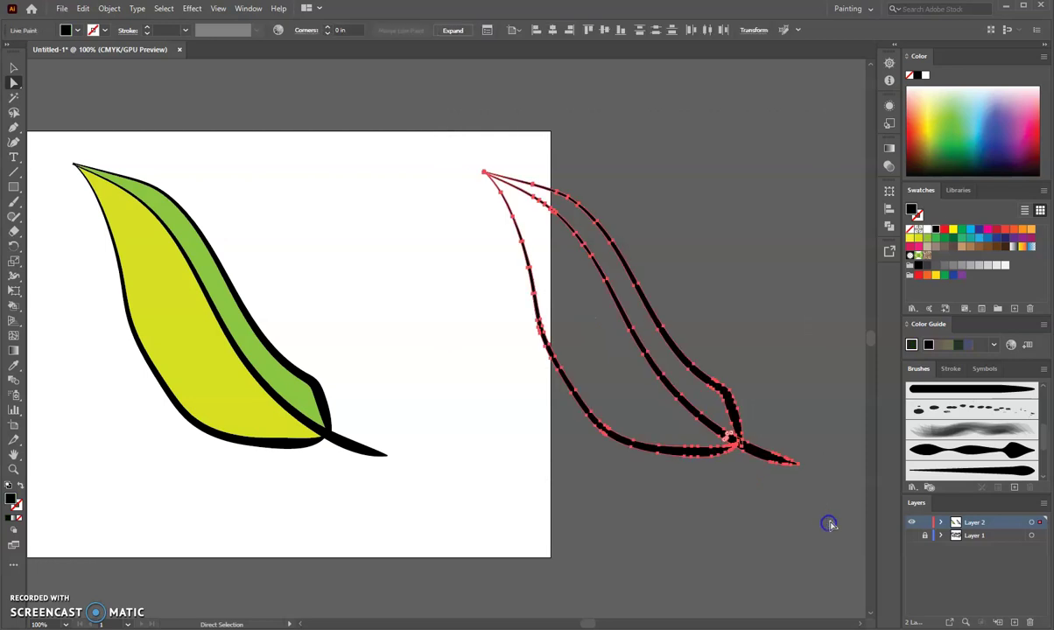
left_click(77, 29)
left_click(55, 65)
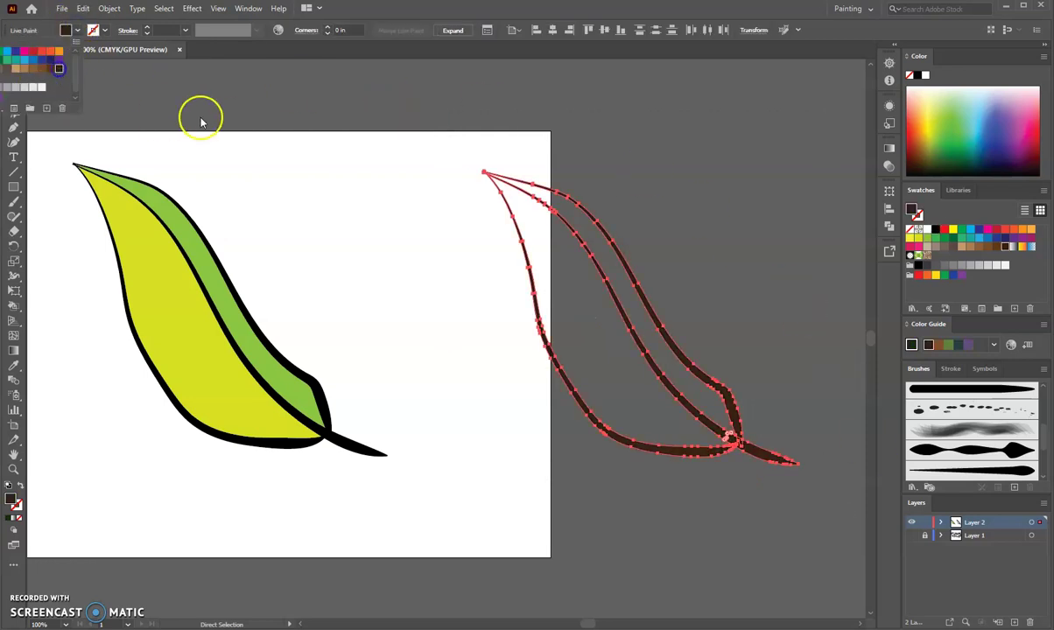
left_click(267, 102)
left_click(313, 194)
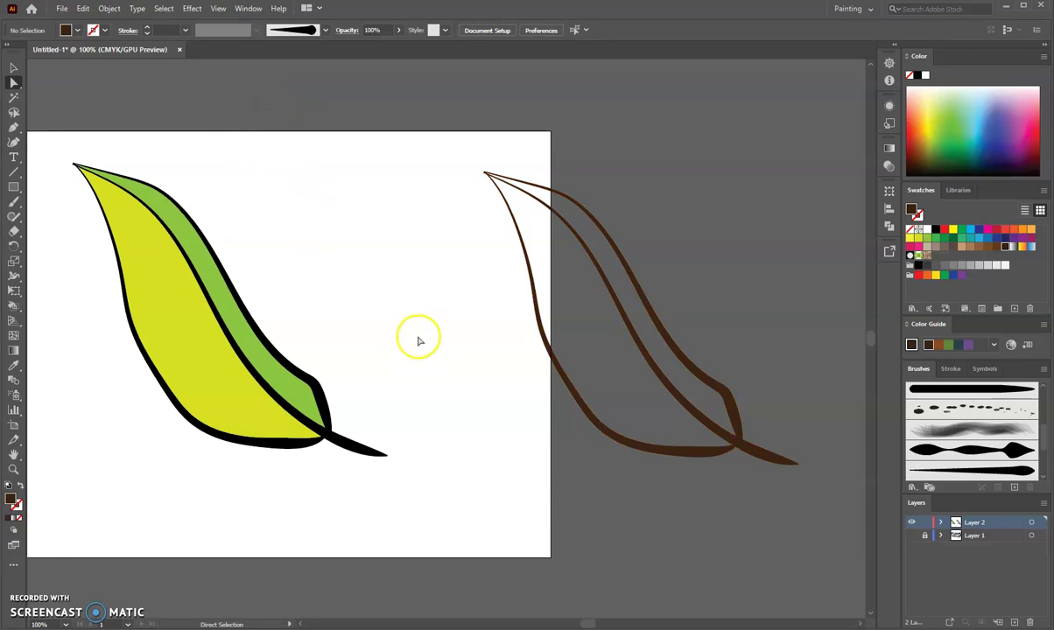
mouse_move(455, 117)
left_mouse_down()
mouse_move(637, 335)
mouse_move(744, 527)
left_mouse_up()
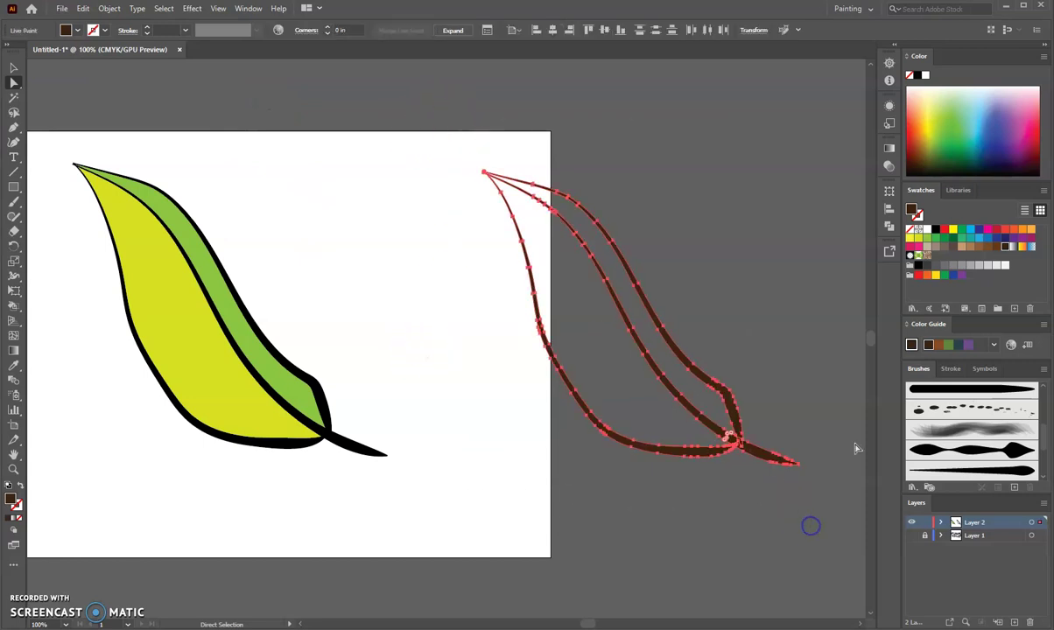
left_click(111, 9)
mouse_move(146, 385)
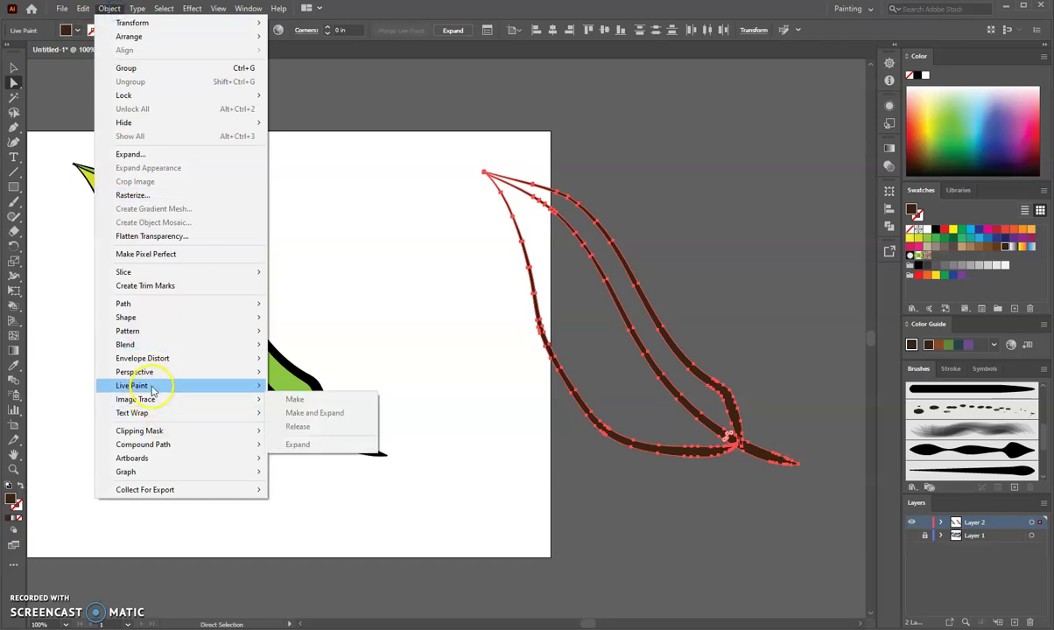
left_click(298, 413)
left_click(613, 491)
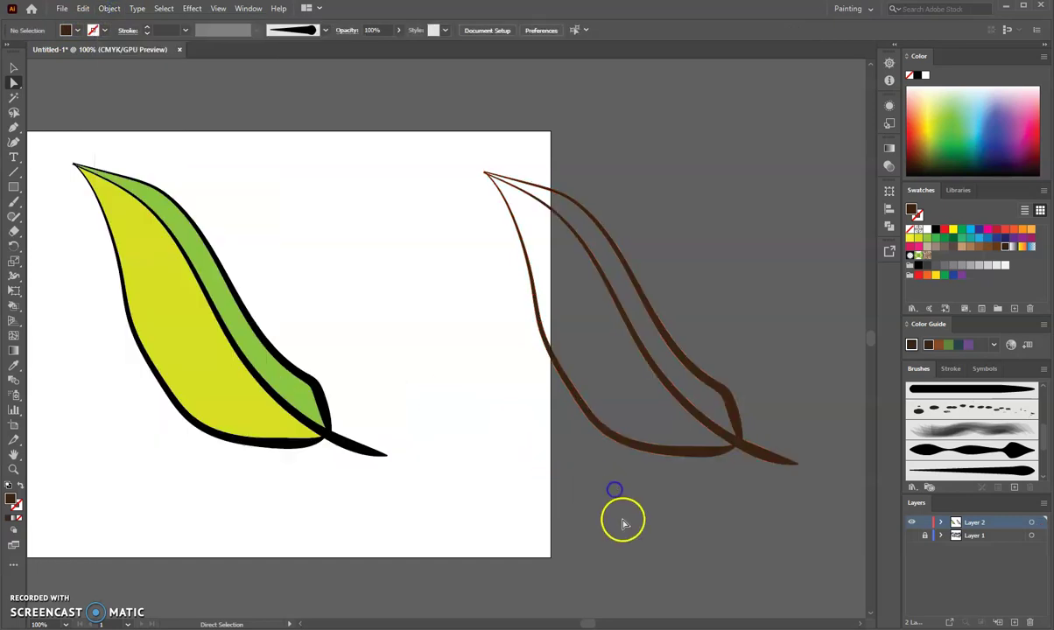
Fill the narrow right half of the duplicate leaf with medium brown using the Live Paint Bucket
left_click(13, 305)
left_click(78, 31)
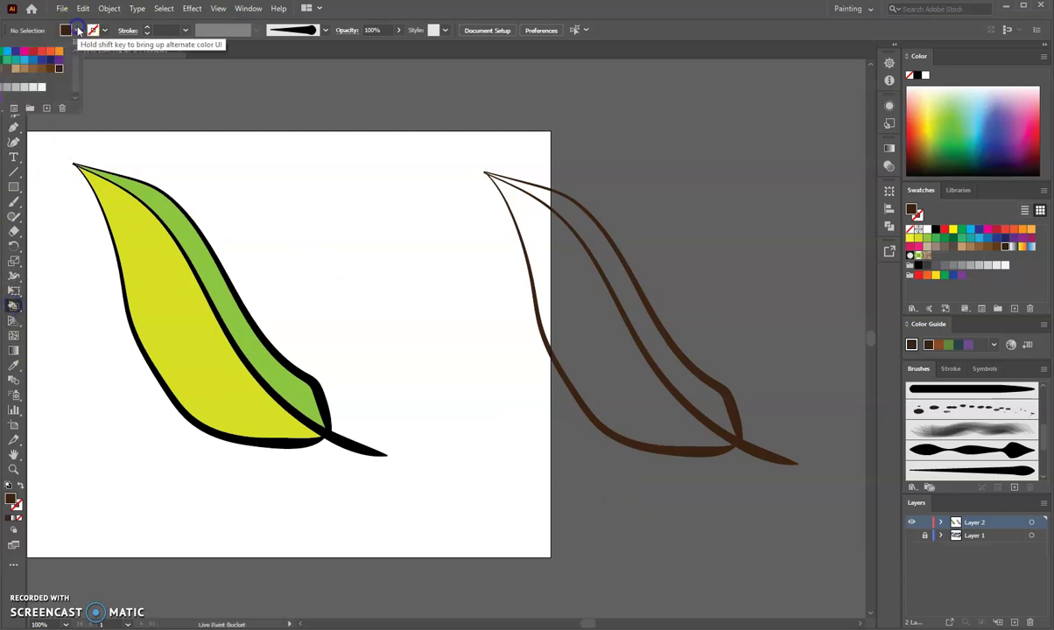
left_click(41, 71)
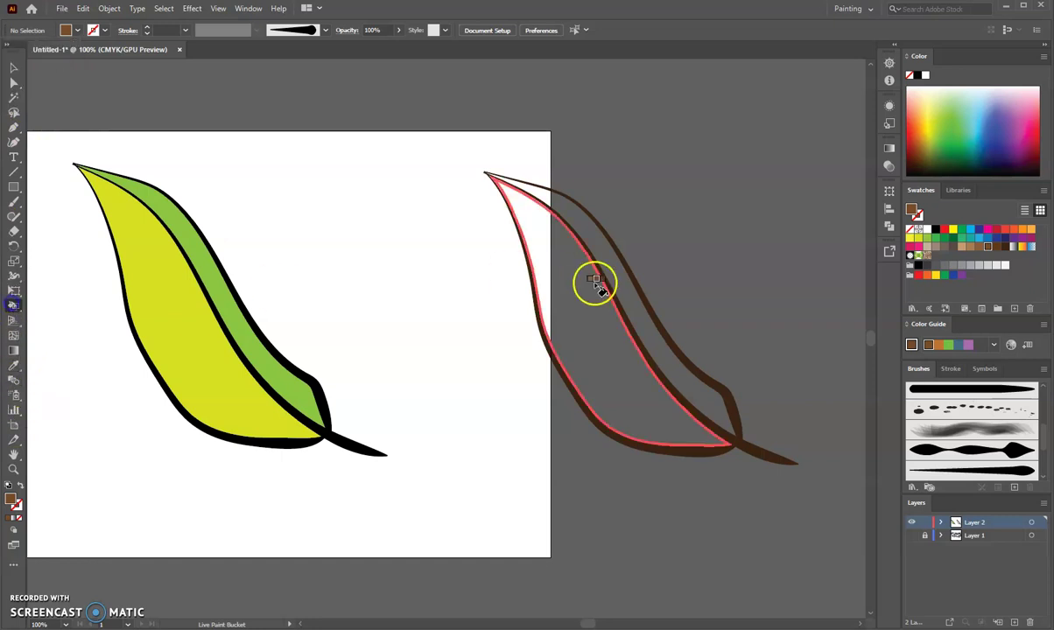
left_click(638, 315)
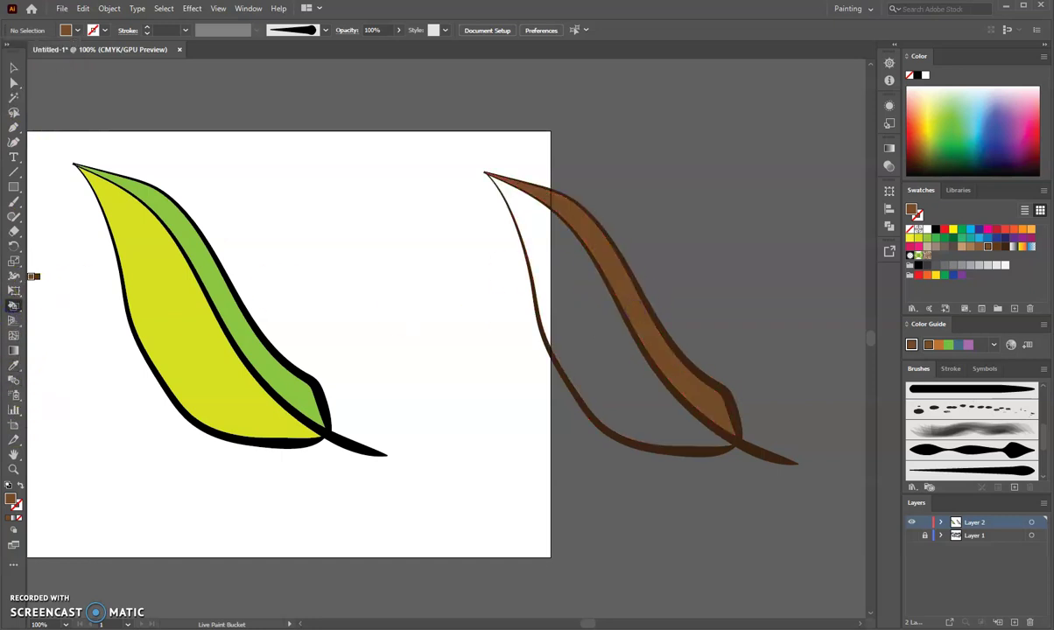
Fill the wide left half of the duplicate leaf with light brown using the Live Paint Bucket, and leave nothing selected
left_click(78, 33)
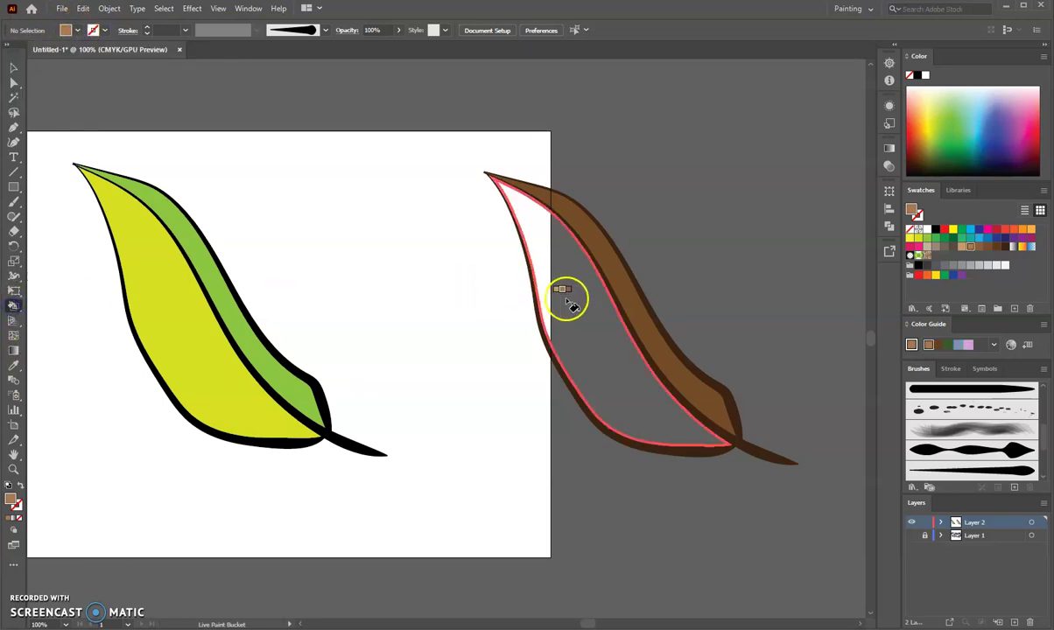
left_click(583, 314)
left_click(14, 68)
left_click(536, 245)
left_click(367, 229)
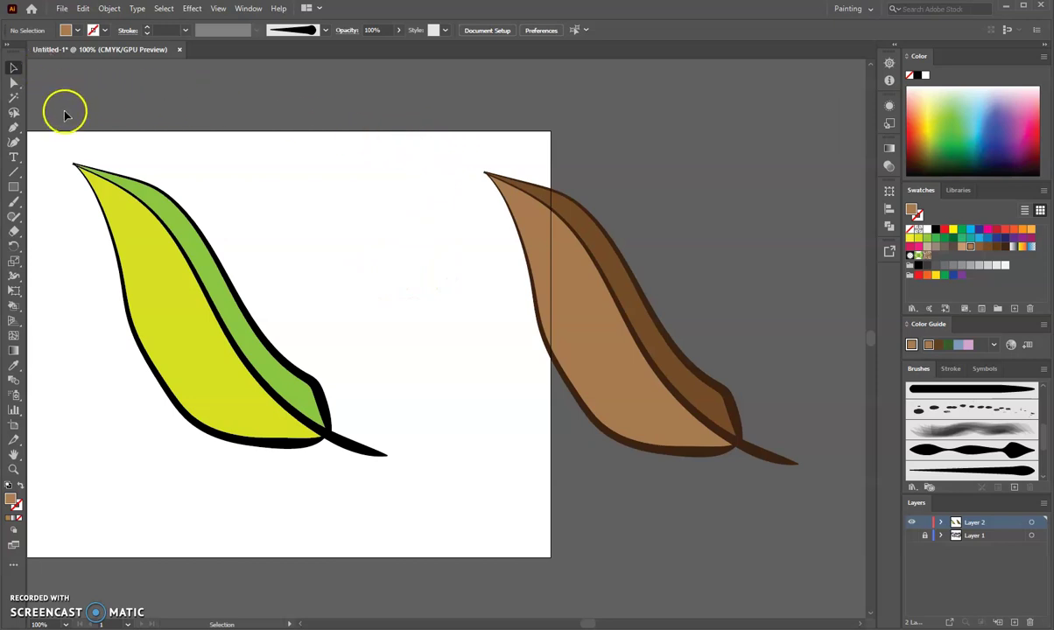
Scale both colored leaves down together and move them onto the upper part of the artboard, leaving nothing selected
scroll(760, 523, "right", 2)
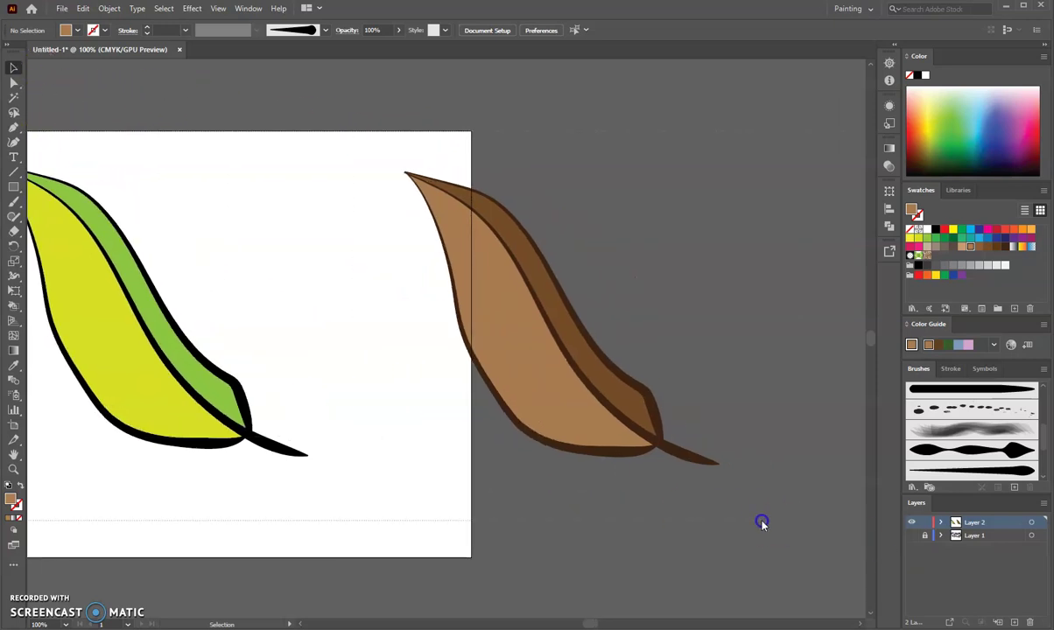
key("ctrl+a")
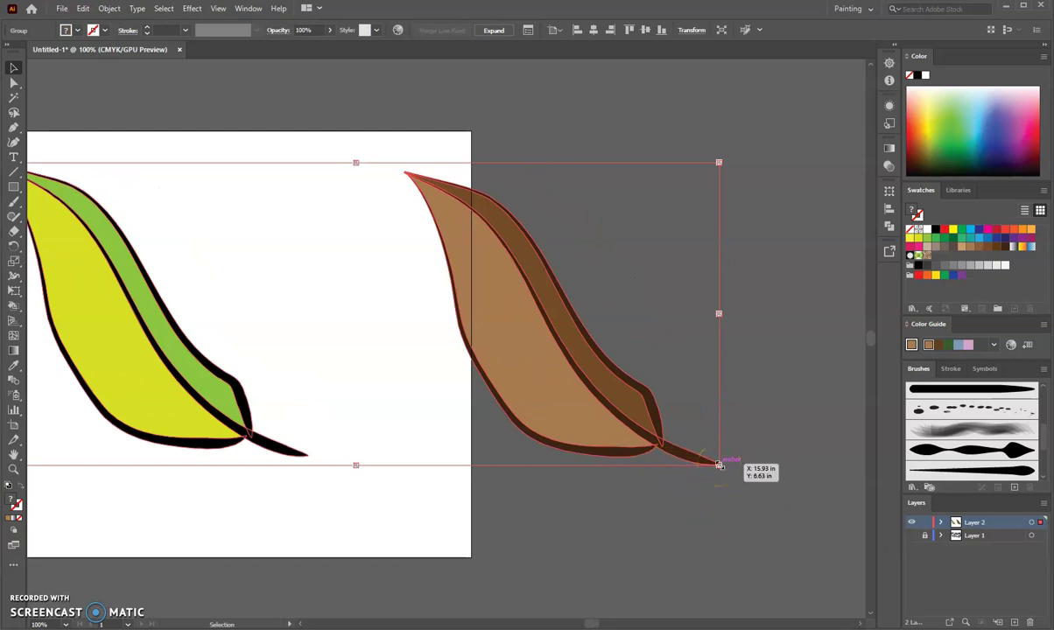
left_click_drag(719, 465, 411, 372)
left_click_drag(285, 439, 544, 454)
left_click(552, 492)
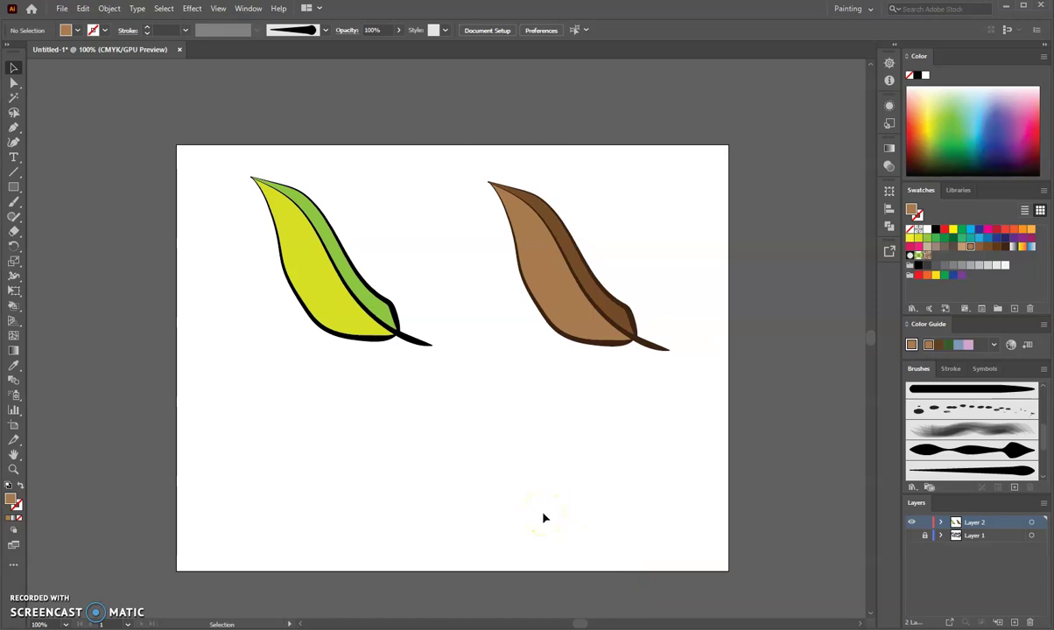
Choose the blunt-ended art brush that tapers to a point and set the stroke color to black
left_click(925, 523)
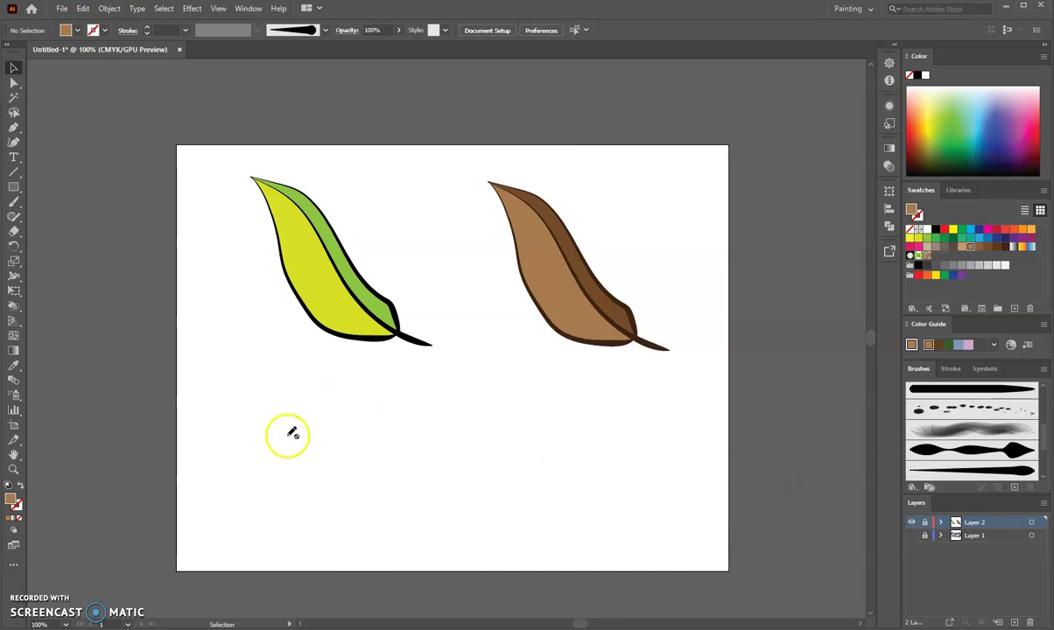
left_click(968, 395)
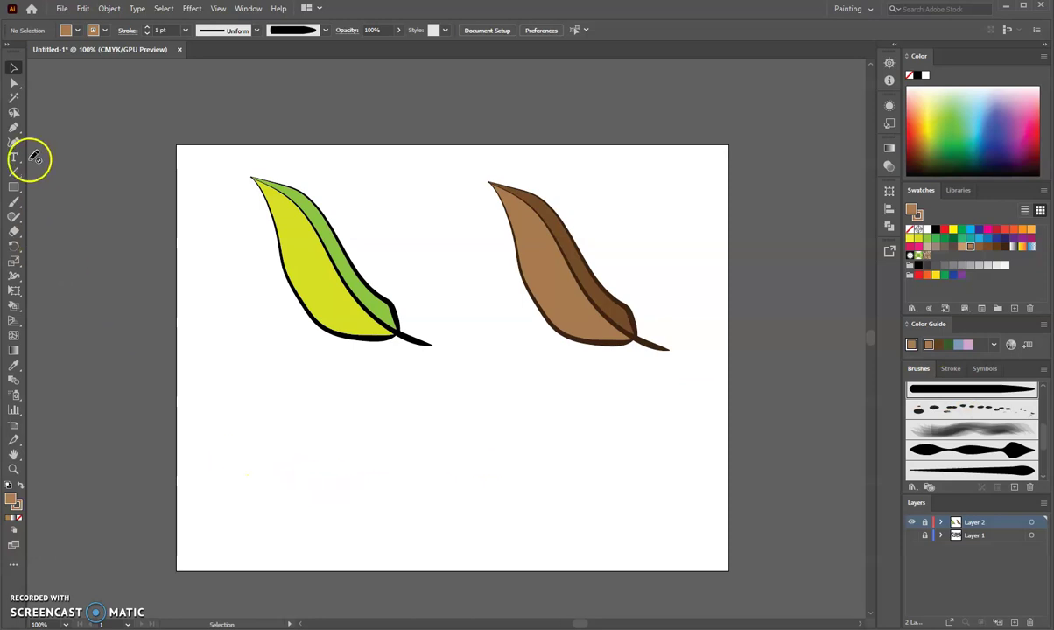
left_click(103, 31)
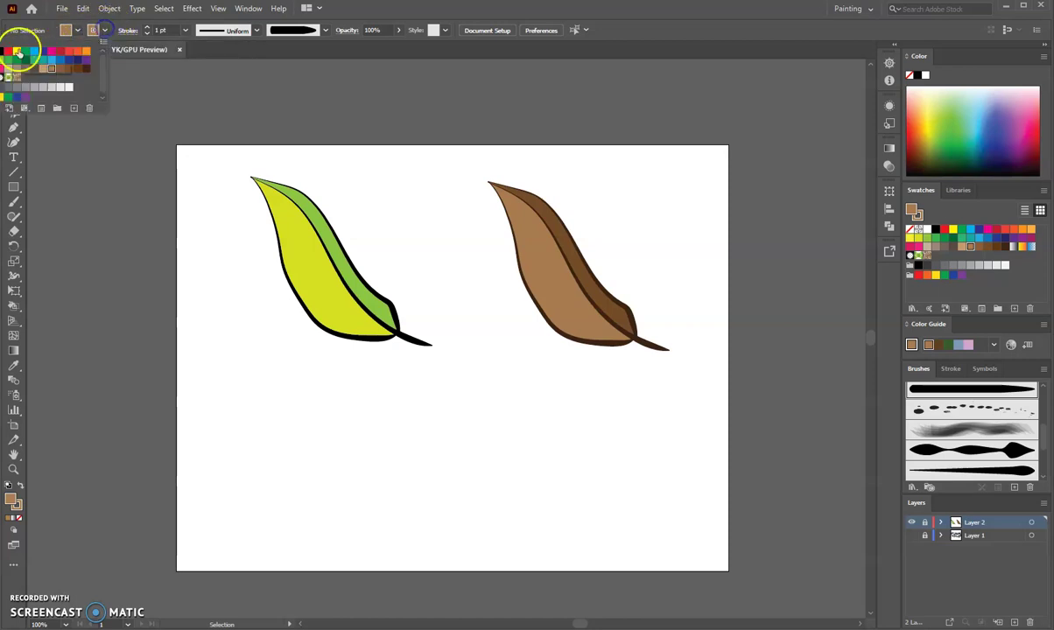
left_click(5, 65)
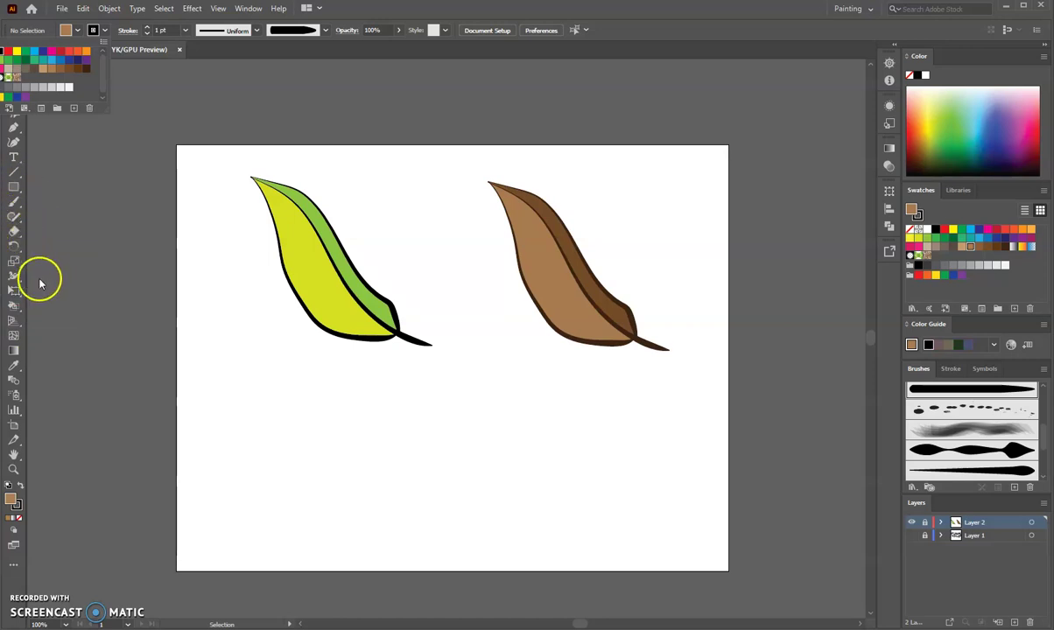
left_click(14, 202)
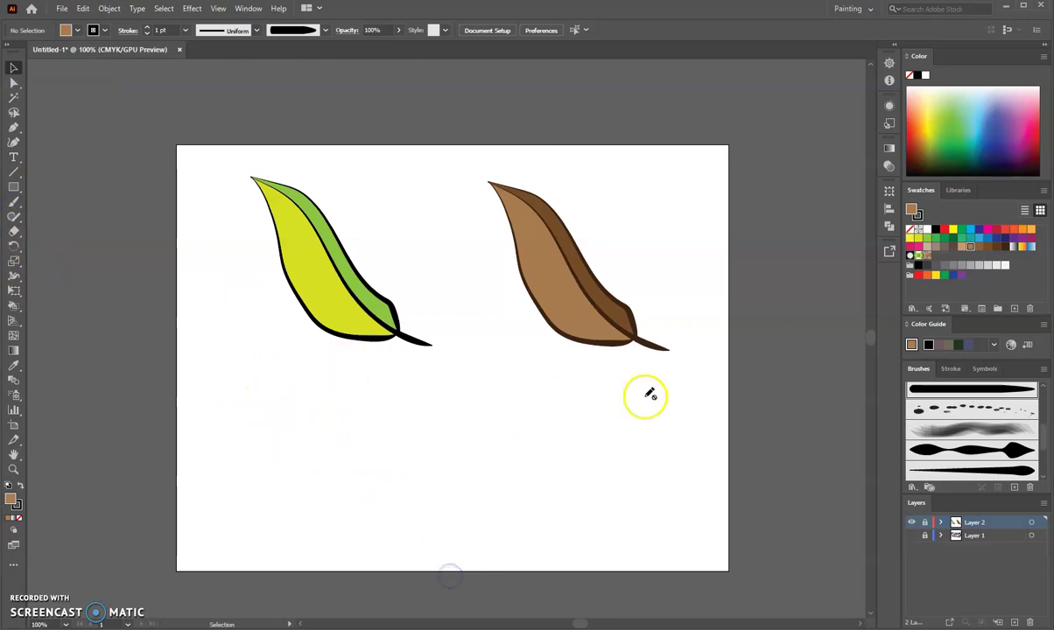
left_click(301, 31)
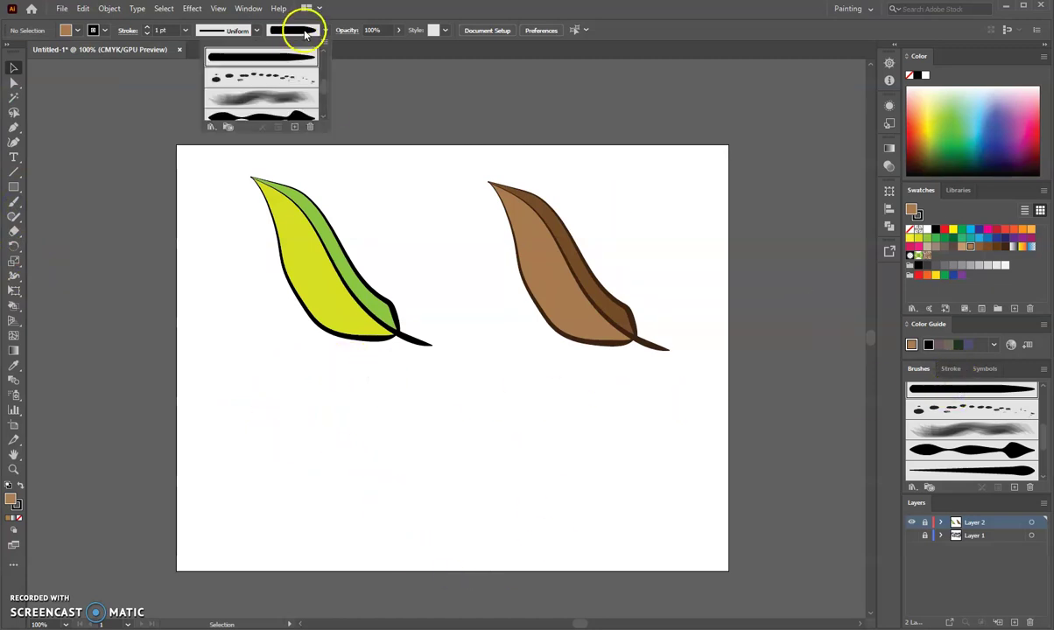
left_click(298, 33)
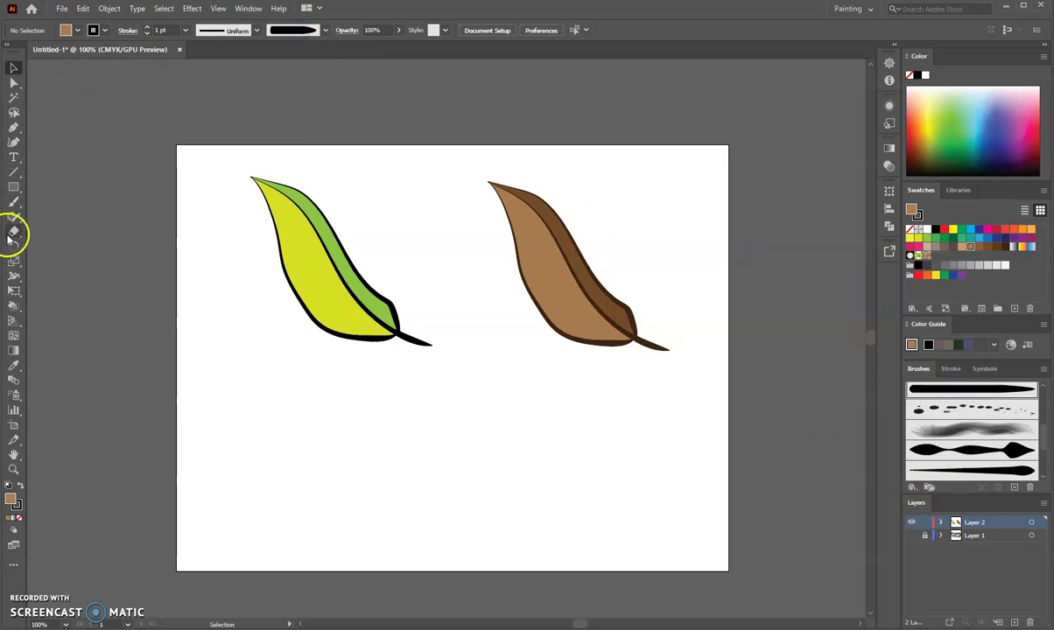
Paint two curved test strokes below the leaves with the Paintbrush, and undo both
left_click(14, 204)
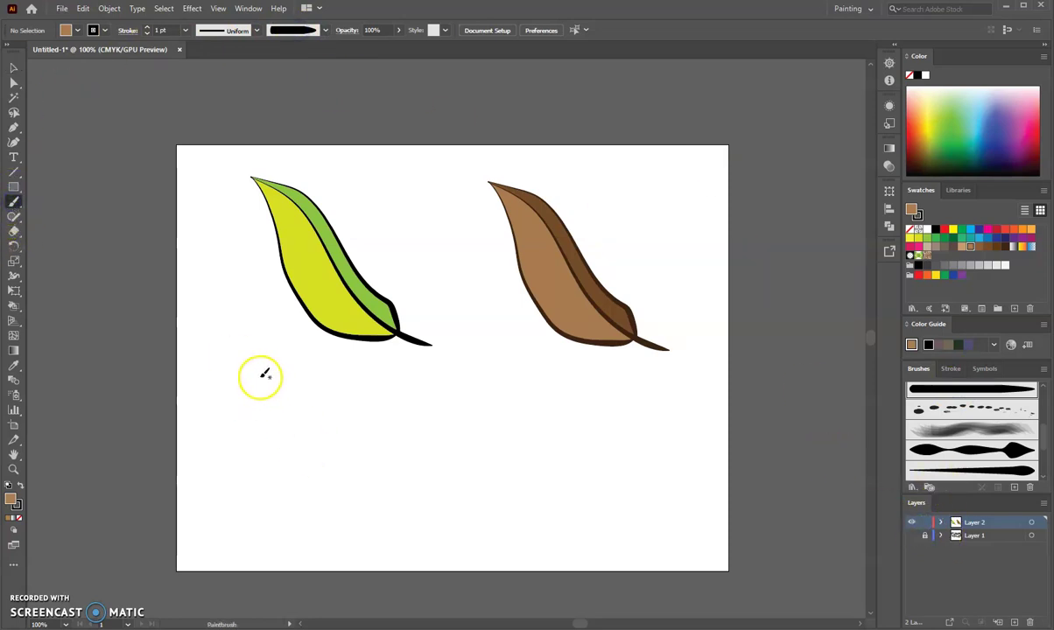
mouse_move(316, 466)
left_mouse_down()
mouse_move(426, 502)
mouse_move(515, 548)
left_mouse_up()
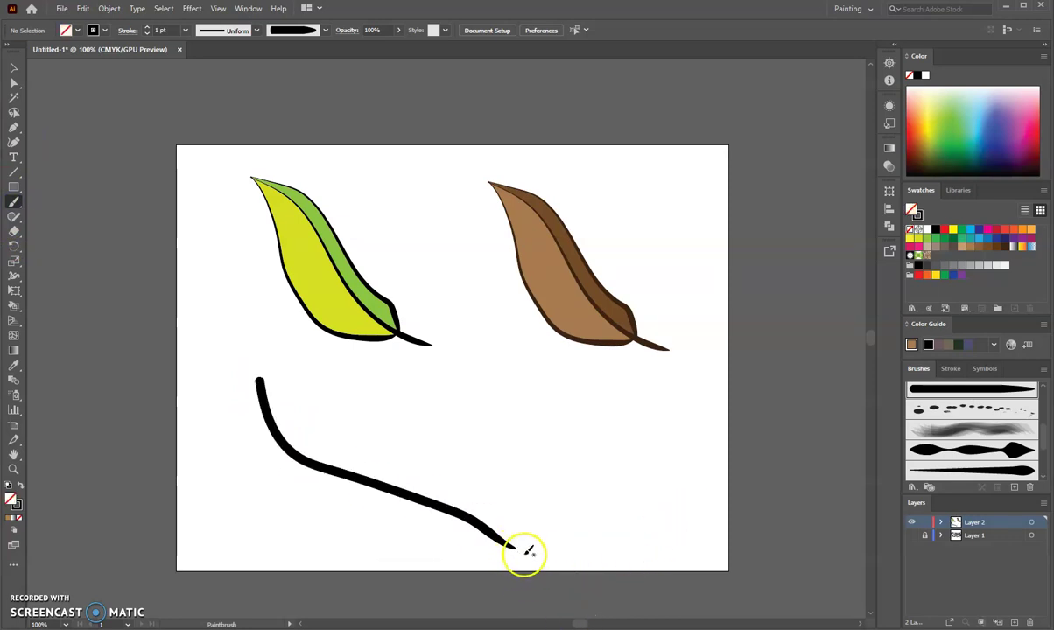
mouse_move(620, 480)
left_mouse_down()
mouse_move(497, 442)
mouse_move(361, 449)
left_mouse_up()
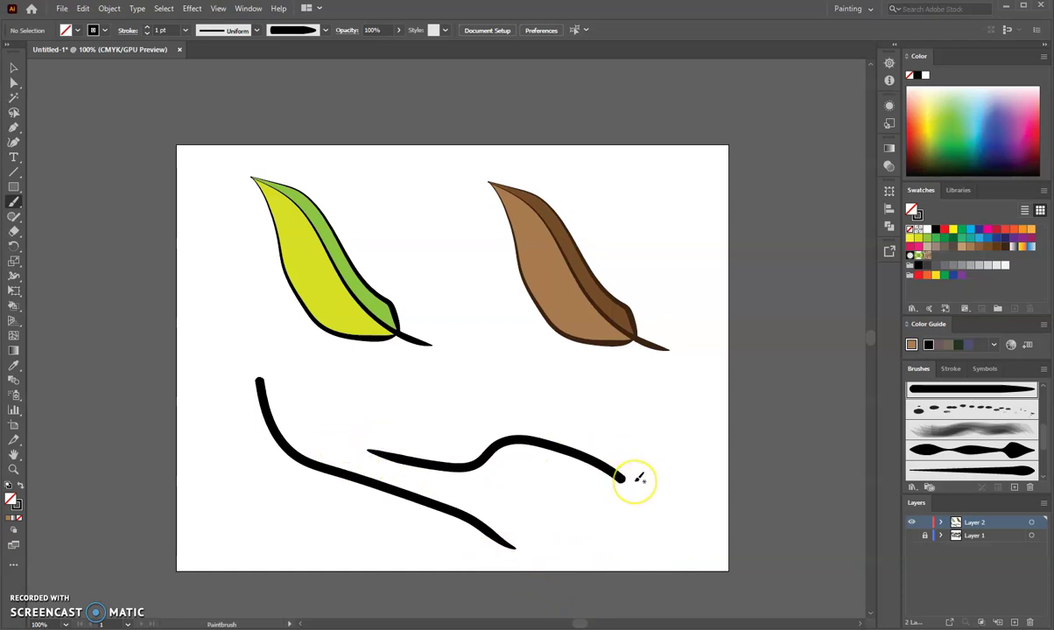
key("ctrl+z")
key("ctrl+z")
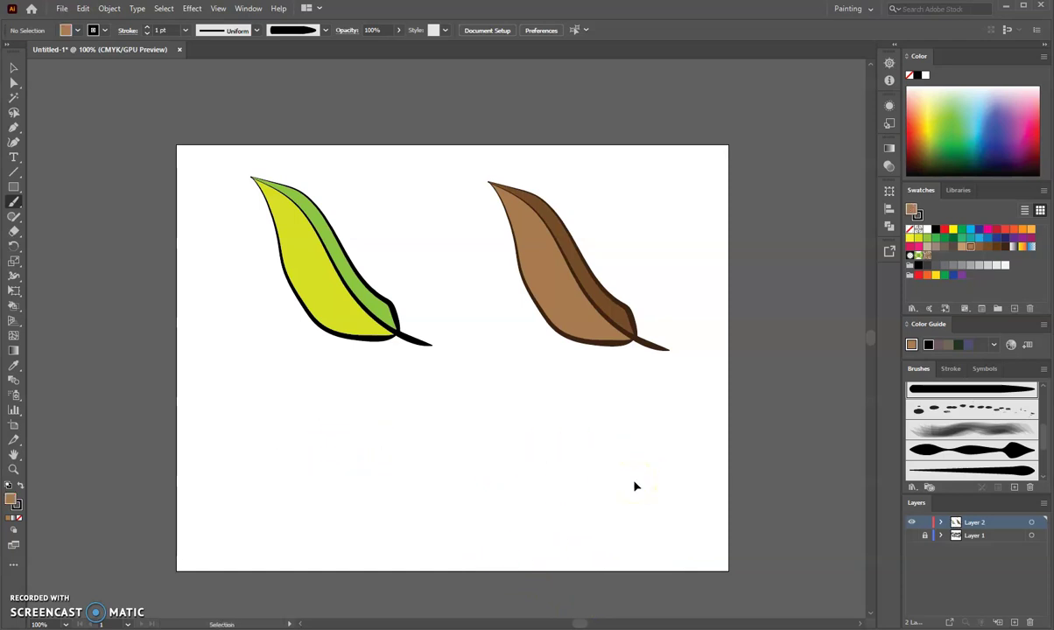
Paint a third leaf from three curved strokes below the other leaves, using the thin-to-thick tapered brush
left_click(1007, 477)
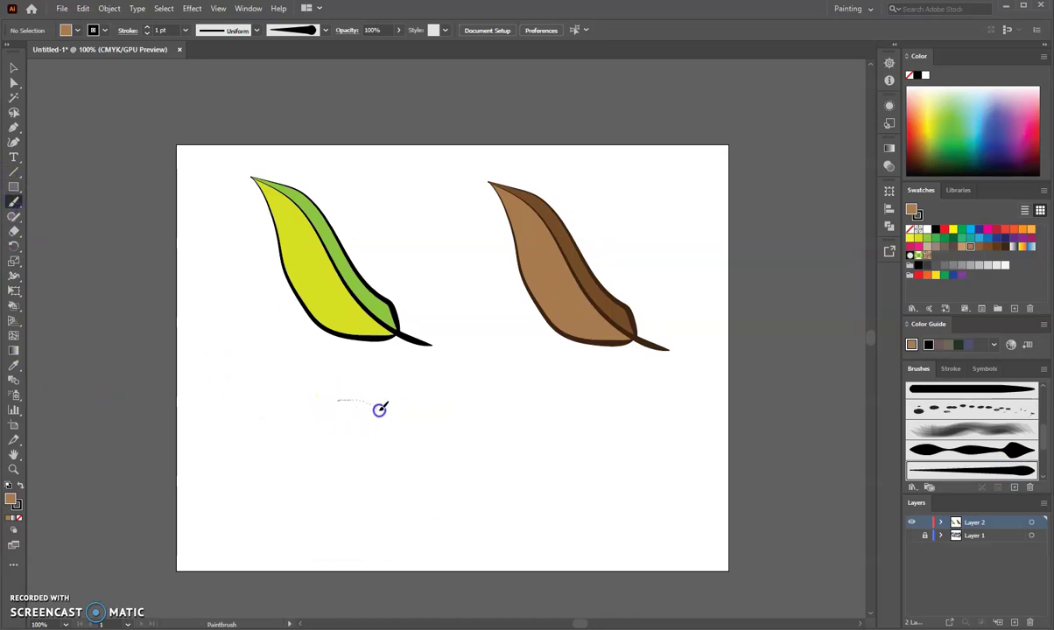
mouse_move(470, 520)
left_mouse_down()
mouse_move(526, 517)
mouse_move(340, 399)
left_mouse_up()
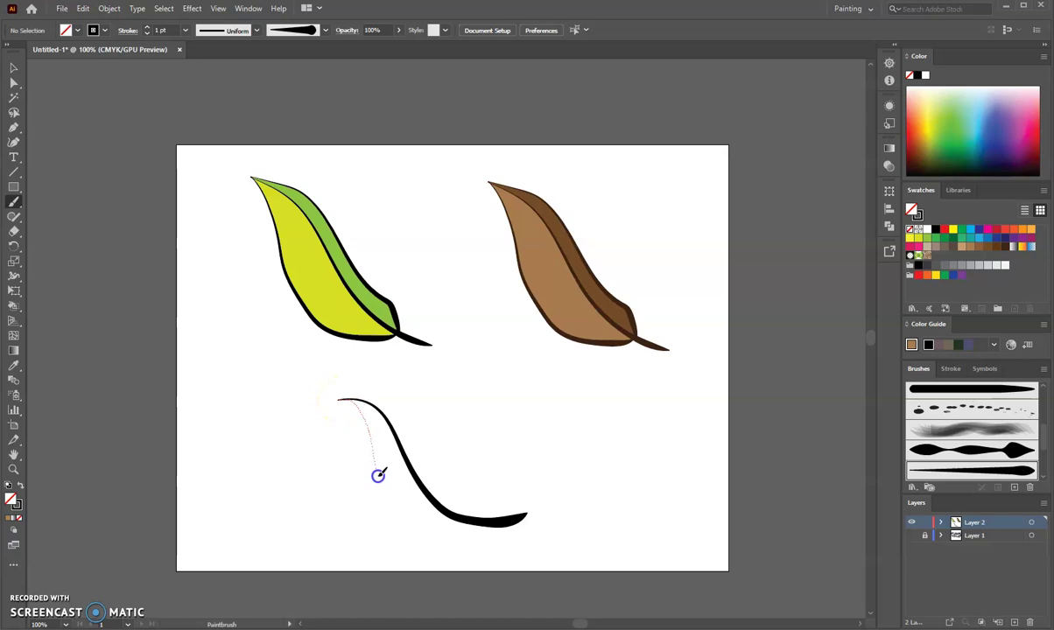
left_click_drag(514, 518, 521, 516)
left_click_drag(405, 416, 348, 394)
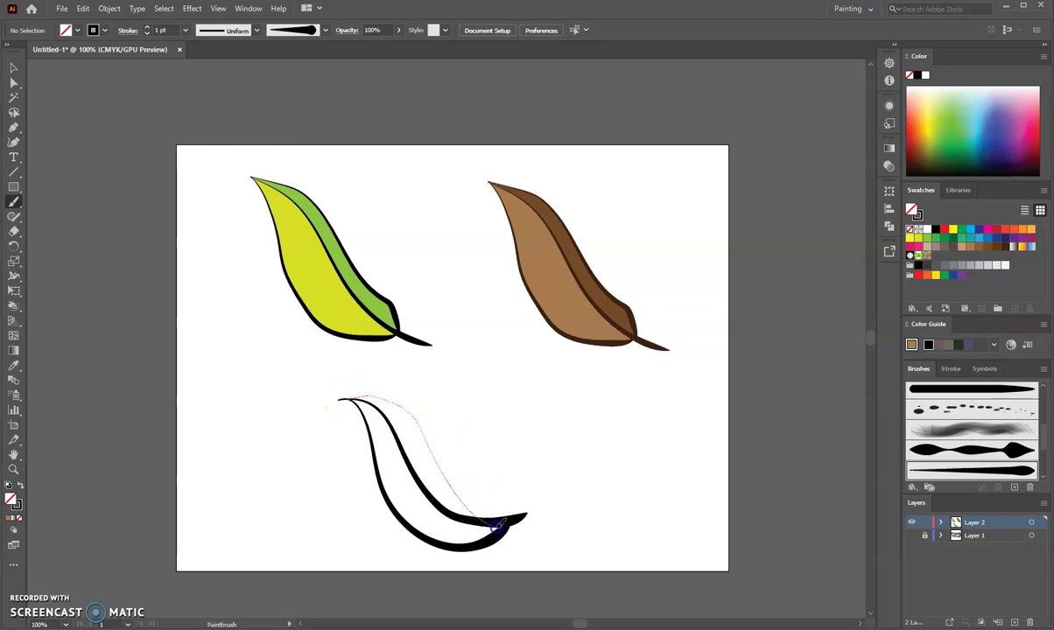
left_click_drag(497, 525, 504, 523)
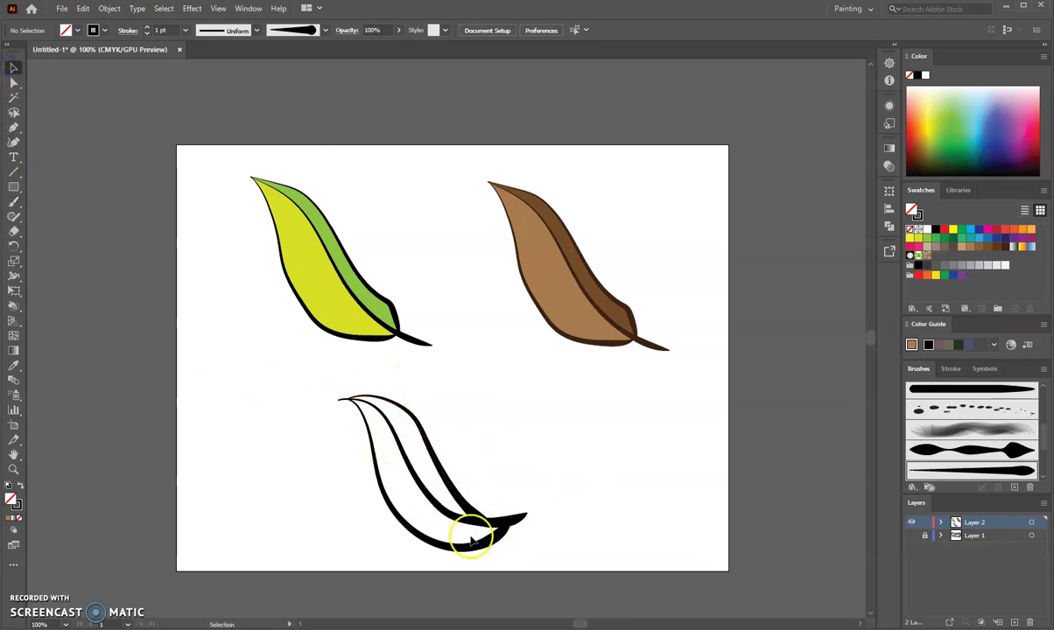
mouse_move(460, 515)
left_mouse_down()
mouse_move(458, 501)
mouse_move(463, 559)
mouse_move(461, 497)
mouse_move(456, 560)
left_mouse_up()
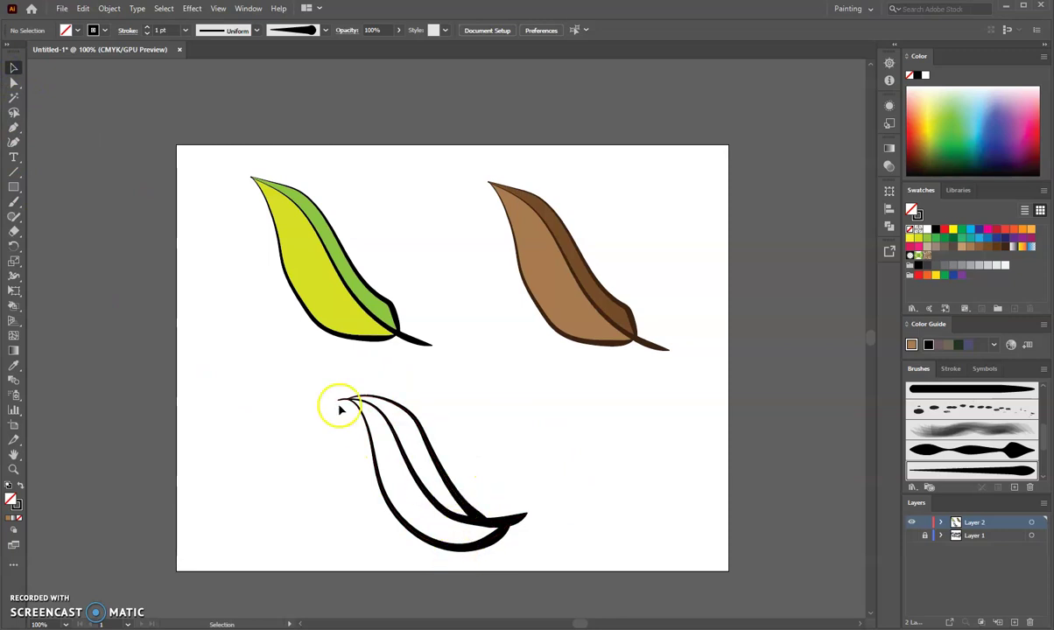
Expand the appearance of all three brush strokes of the new leaf
left_click_drag(324, 377, 543, 570)
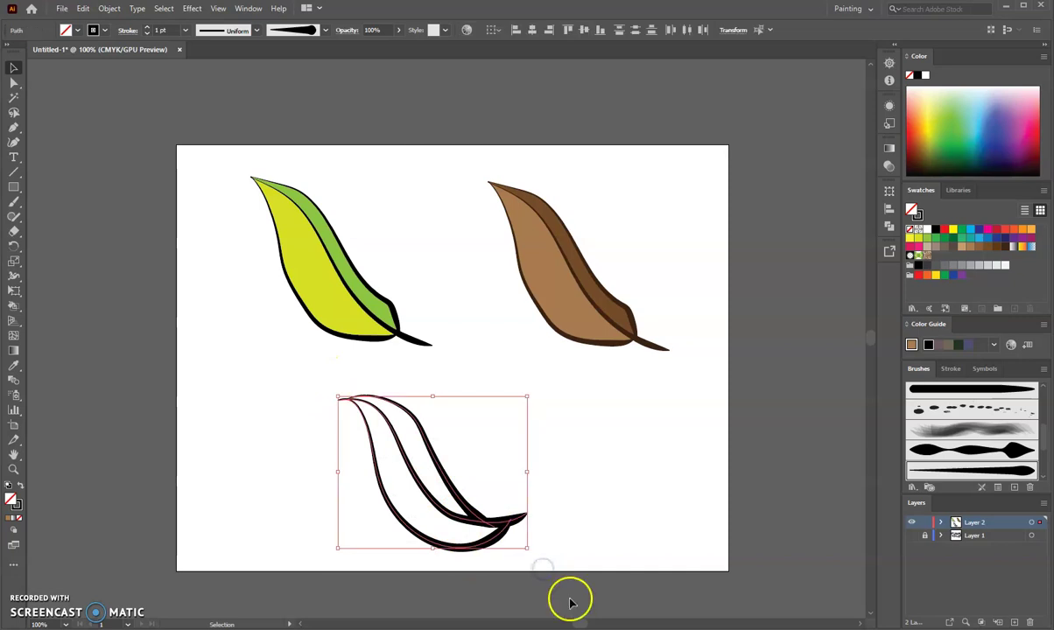
left_click(107, 9)
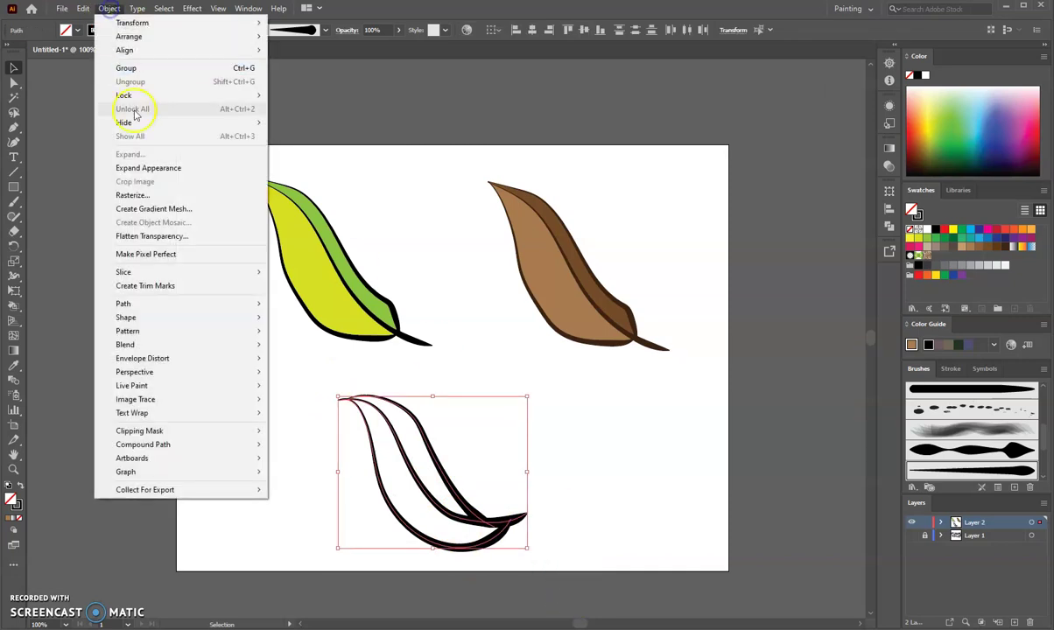
left_click(137, 166)
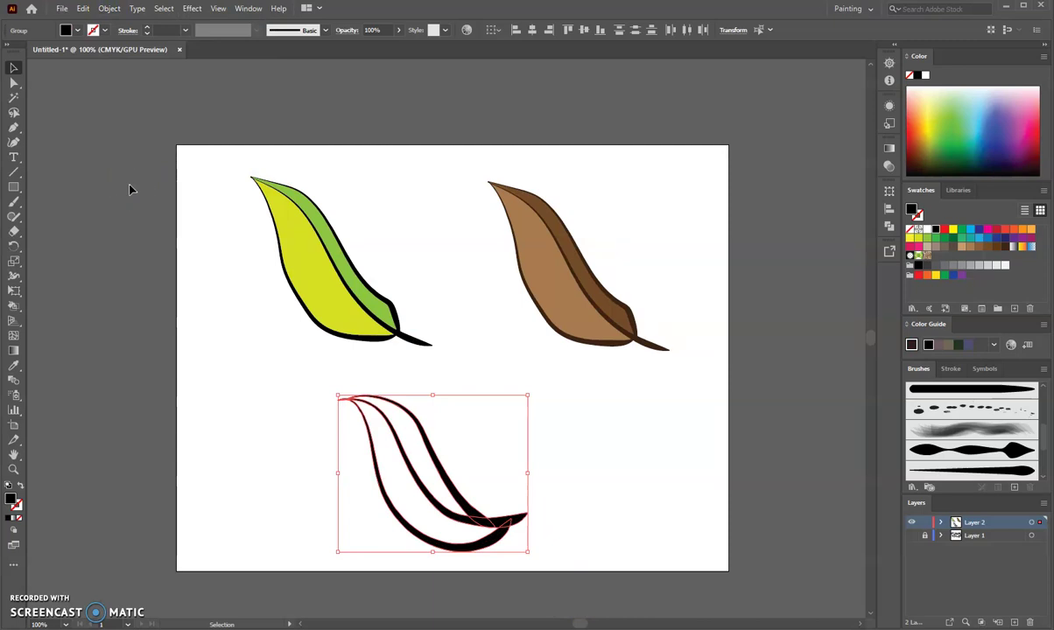
Make the expanded leaf outlines into a Live Paint group and deselect it
left_click(112, 11)
left_click(110, 9)
mouse_move(177, 381)
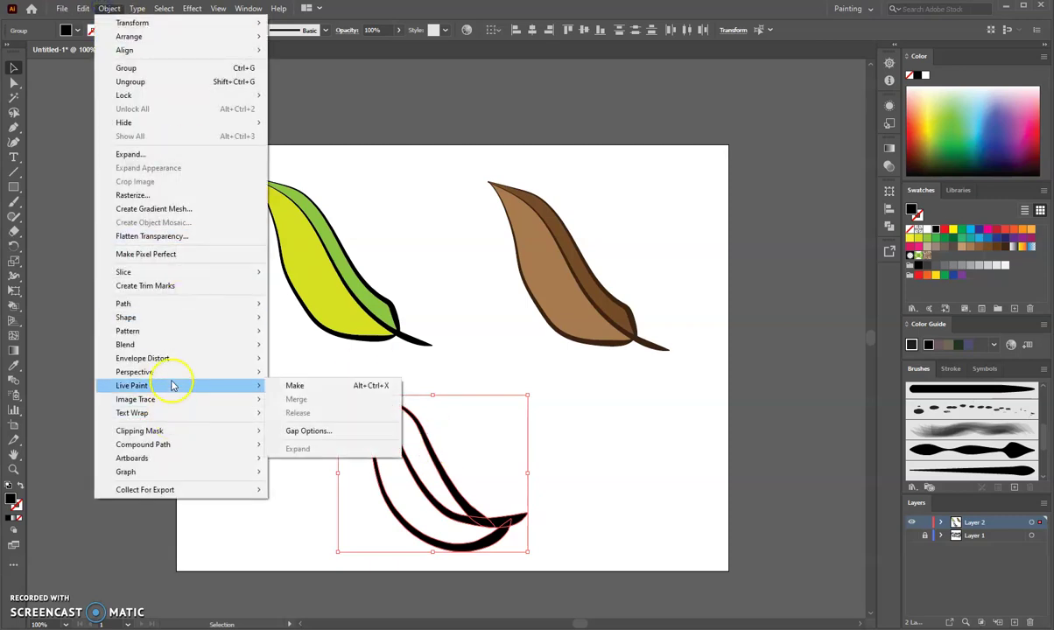
left_click(307, 382)
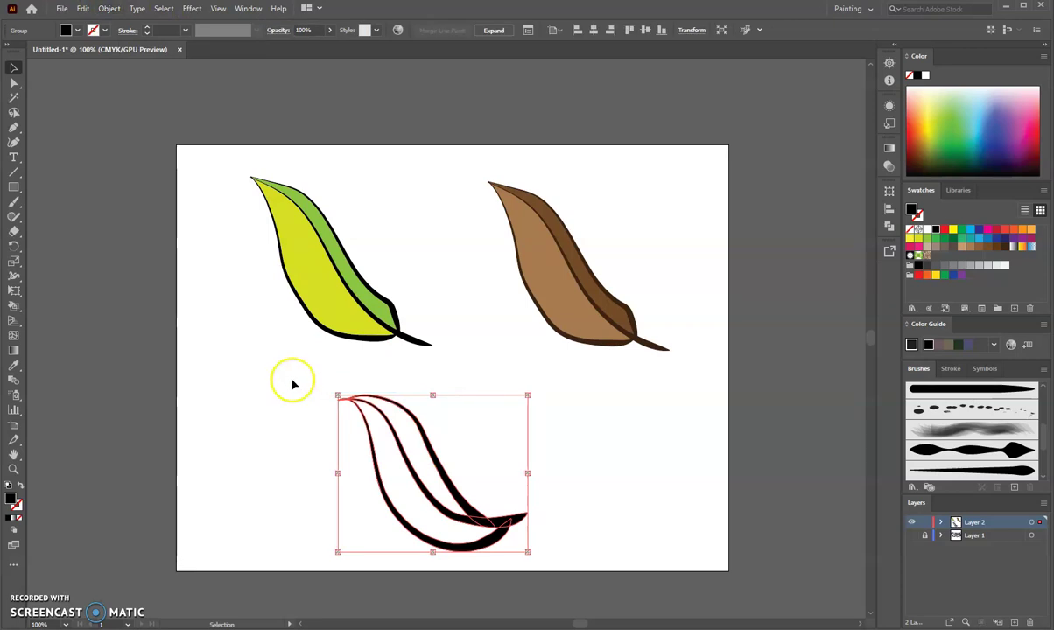
left_click(274, 382)
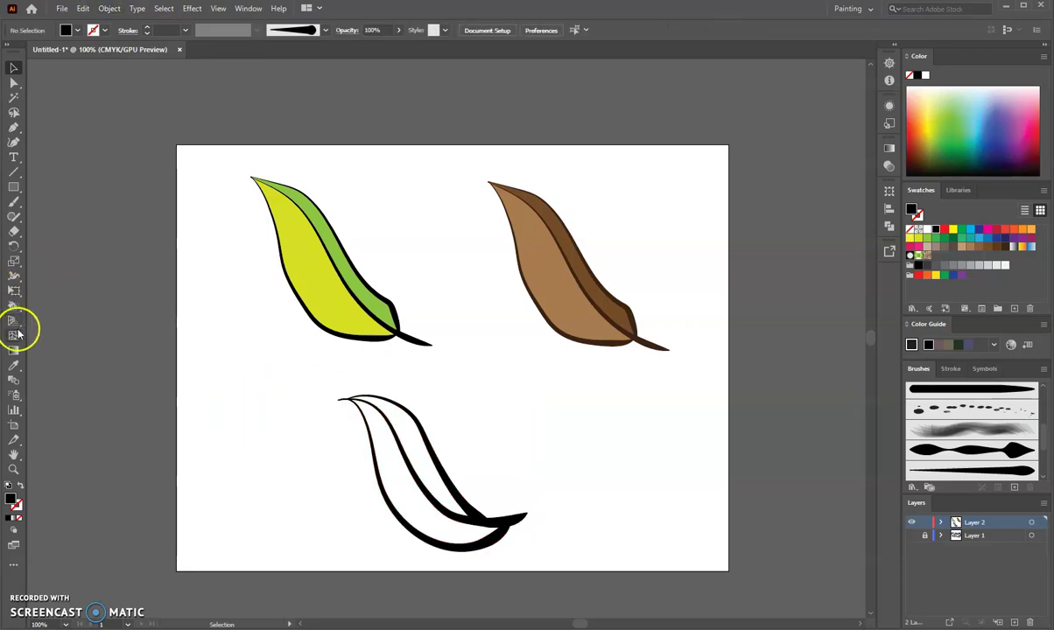
Fill the lower left half of the third leaf with orange using the Live Paint Bucket
left_click_drag(14, 308, 46, 305)
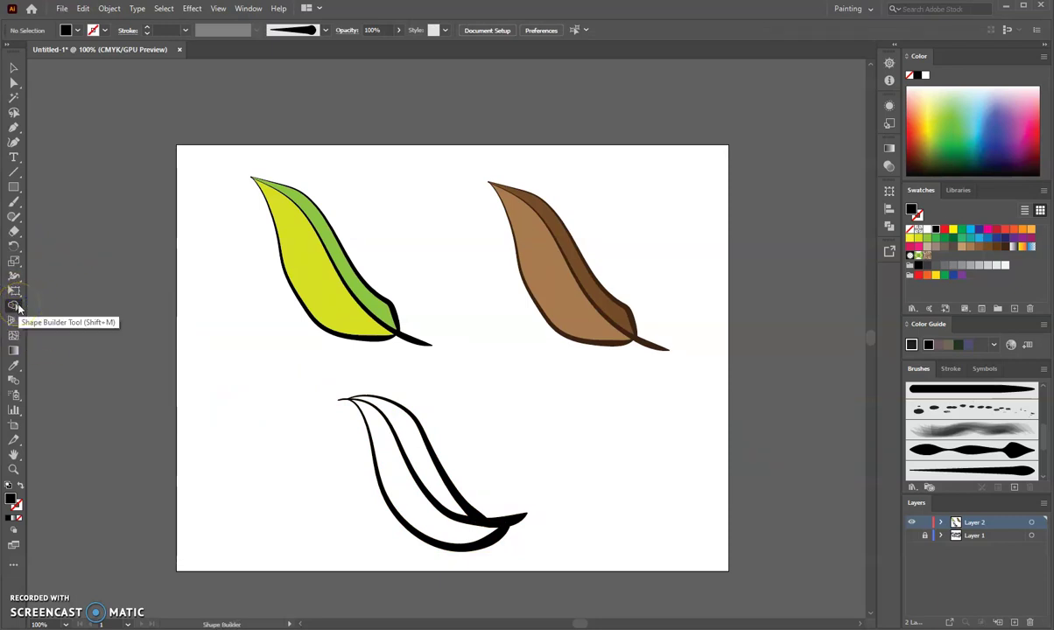
left_click_drag(17, 306, 51, 320)
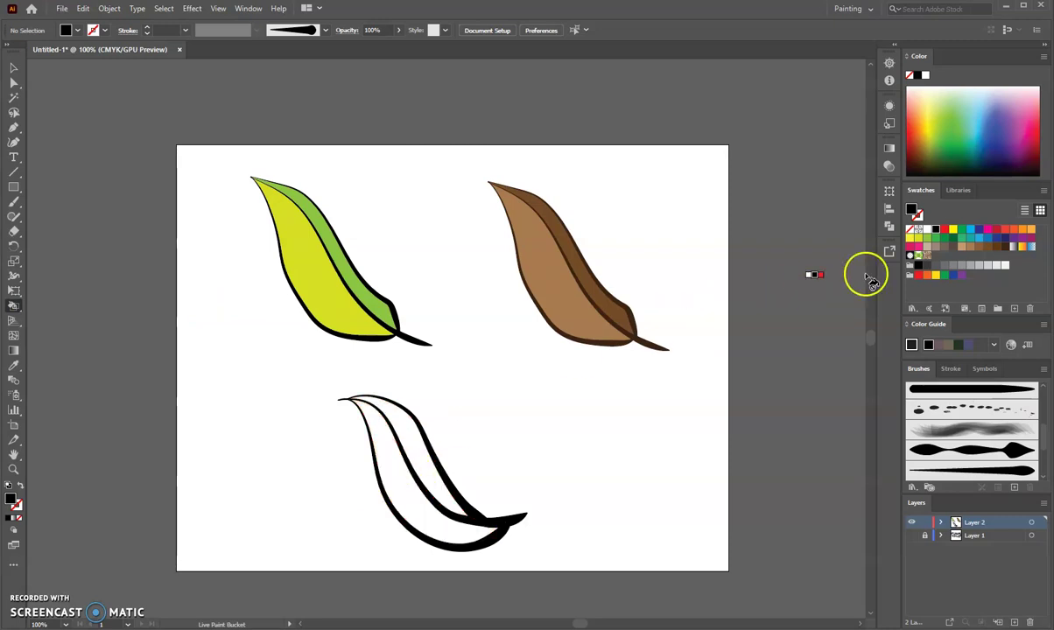
left_click(1024, 229)
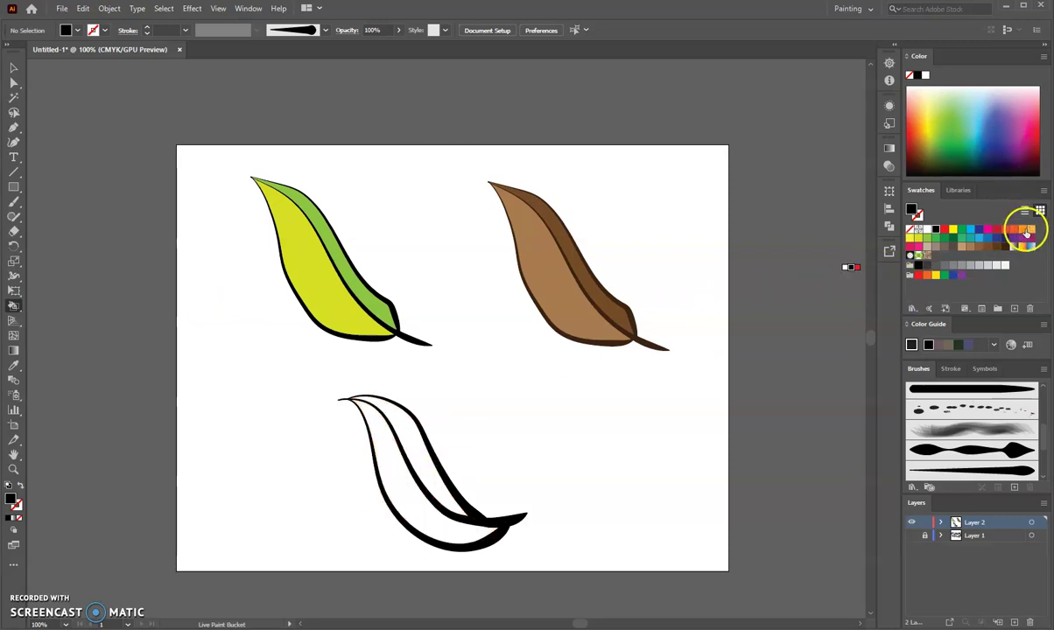
left_click(380, 473)
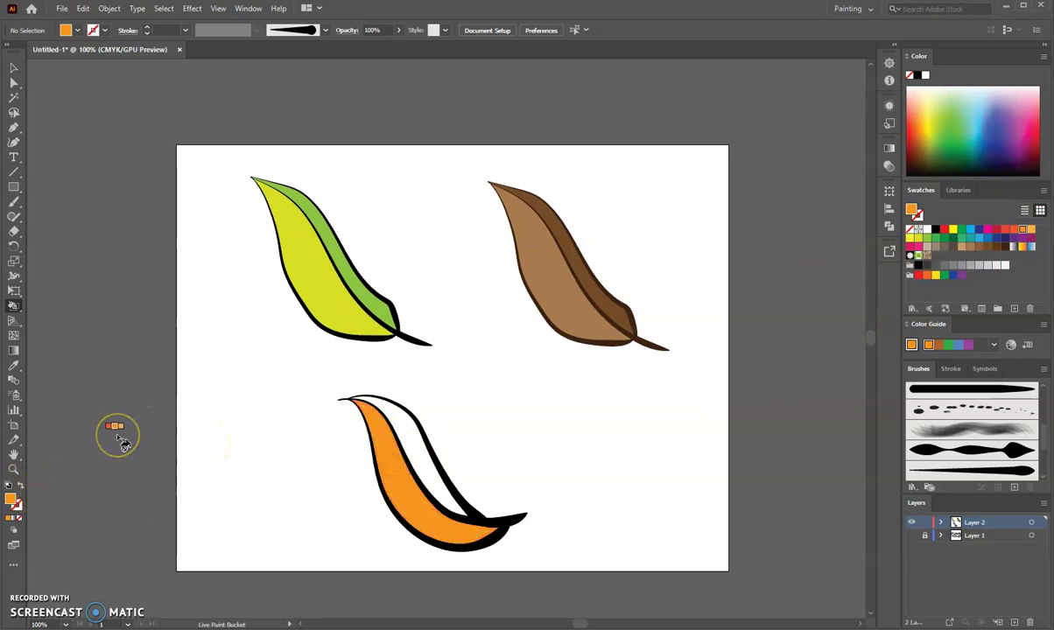
Mix a dark brown fill in the Color Picker and fill the third leaf's narrow right half with it
left_click(24, 525)
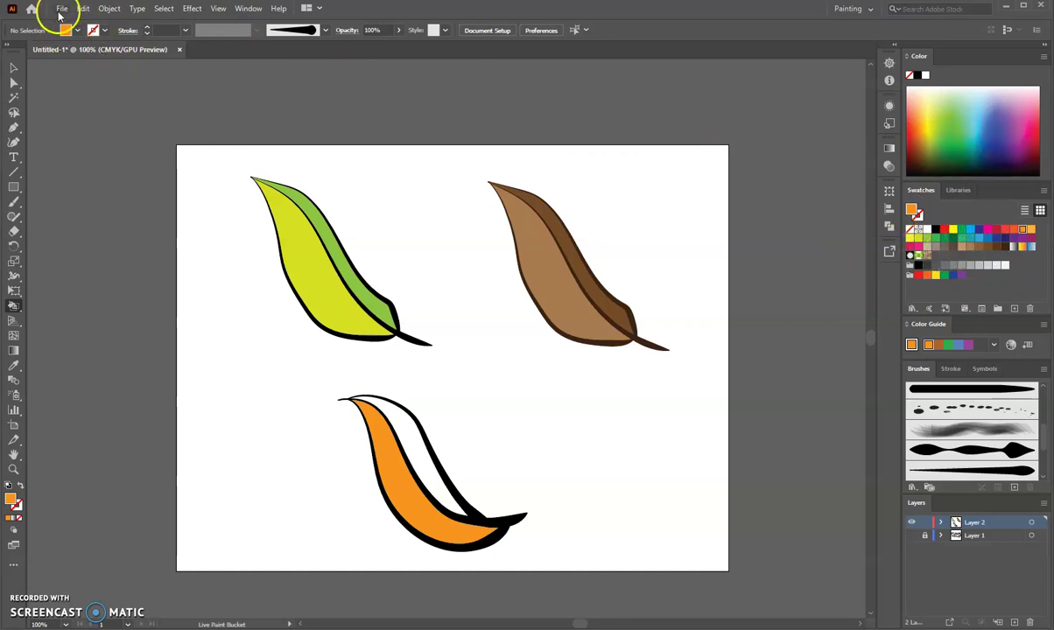
left_click(77, 31)
left_click(76, 31)
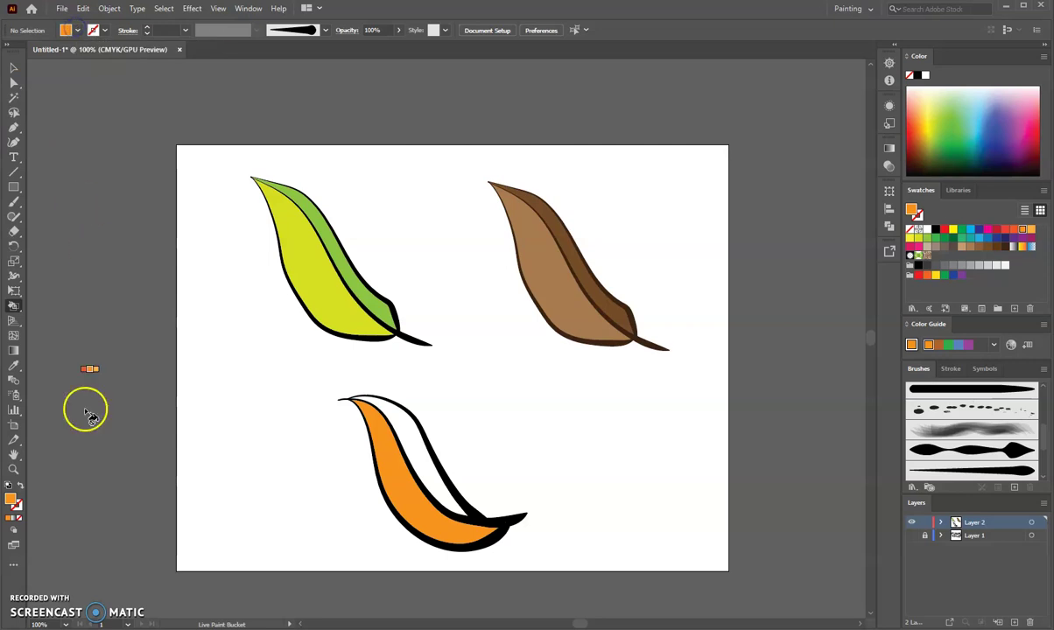
double_click(13, 502)
left_click(723, 273)
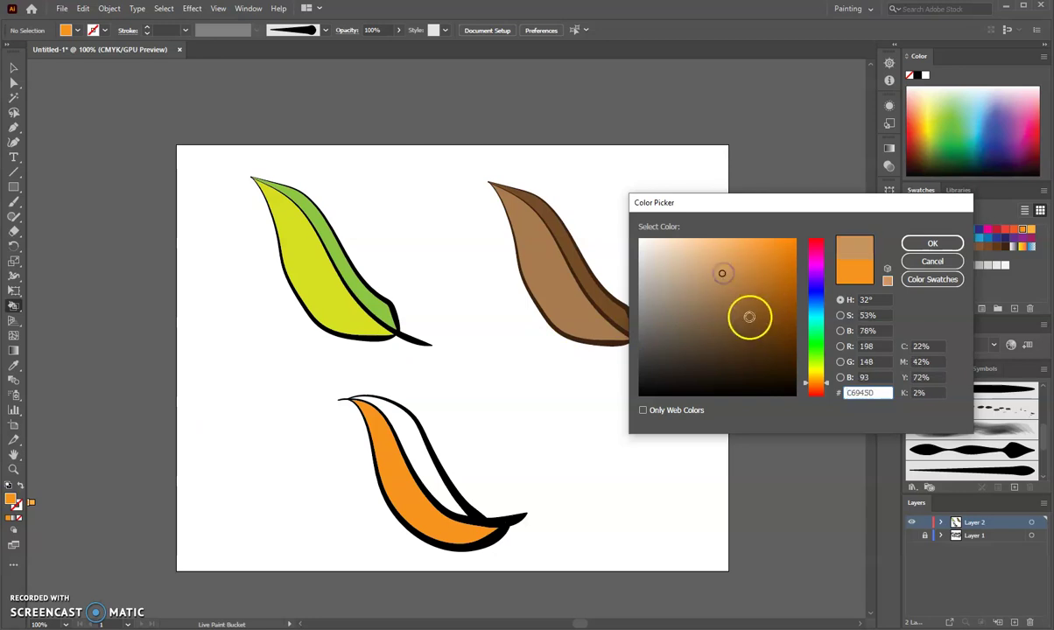
left_click(933, 244)
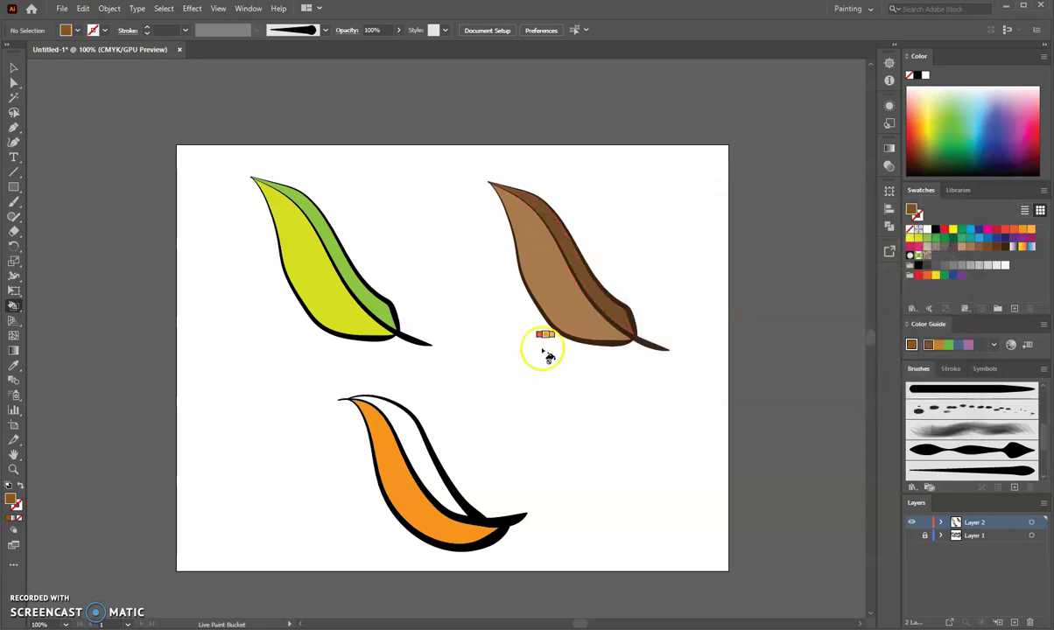
left_click(415, 435)
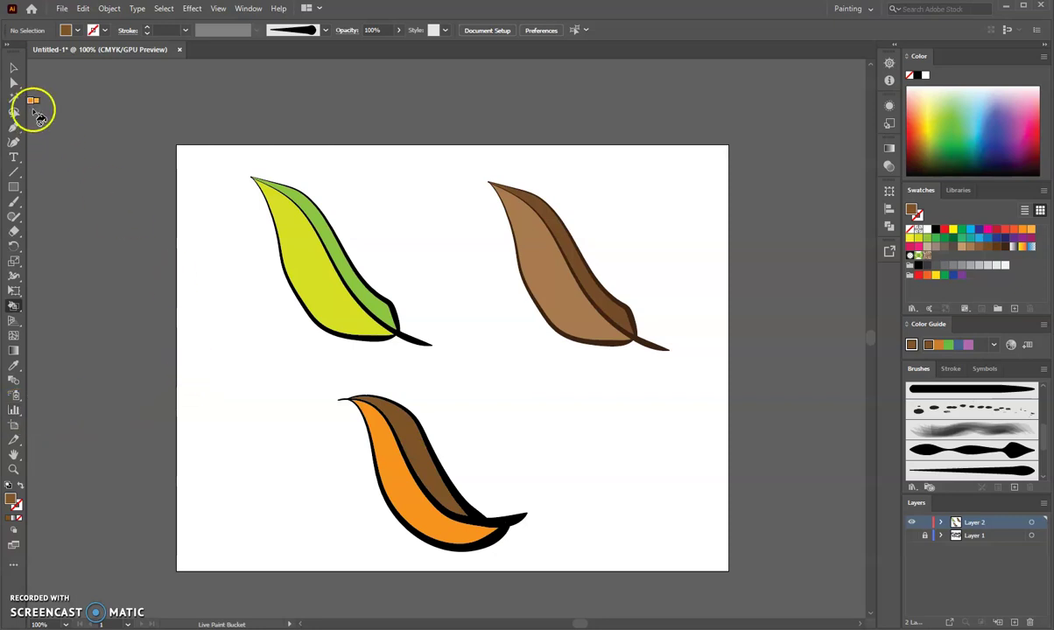
left_click(13, 68)
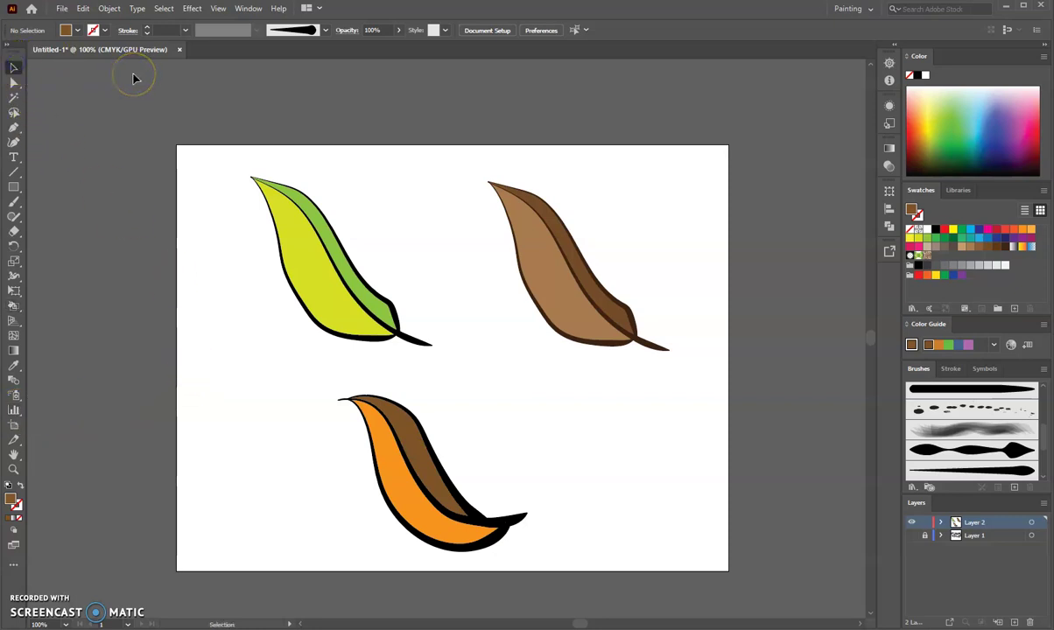
Draw a nearly vertical line about 3.88 in tall to the left of the third leaf with the Line Segment tool
left_click(14, 172)
left_click_drag(224, 293, 227, 489)
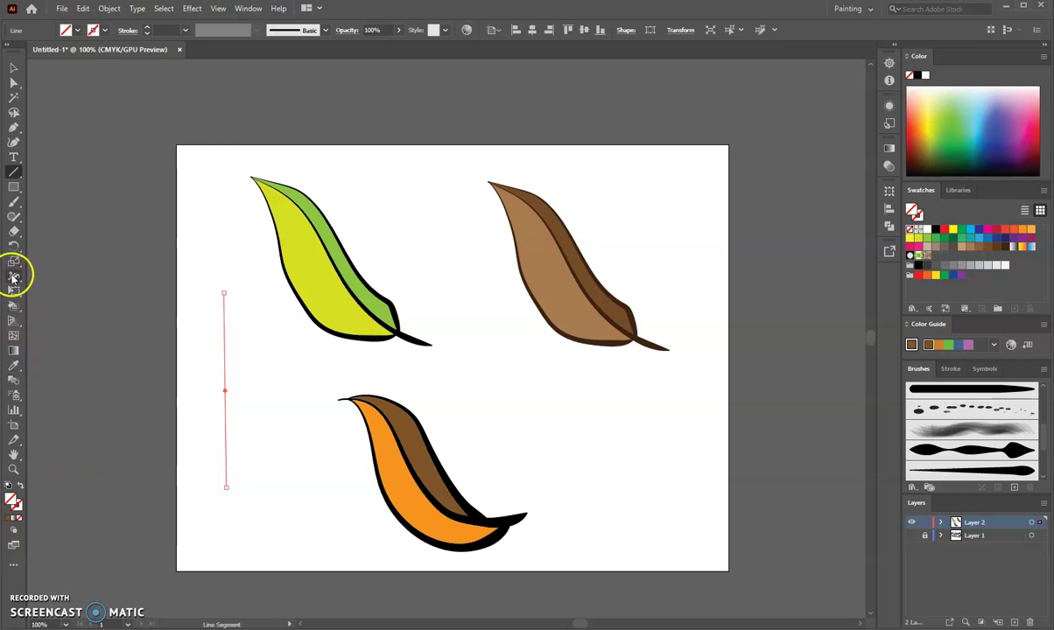
left_click(14, 276)
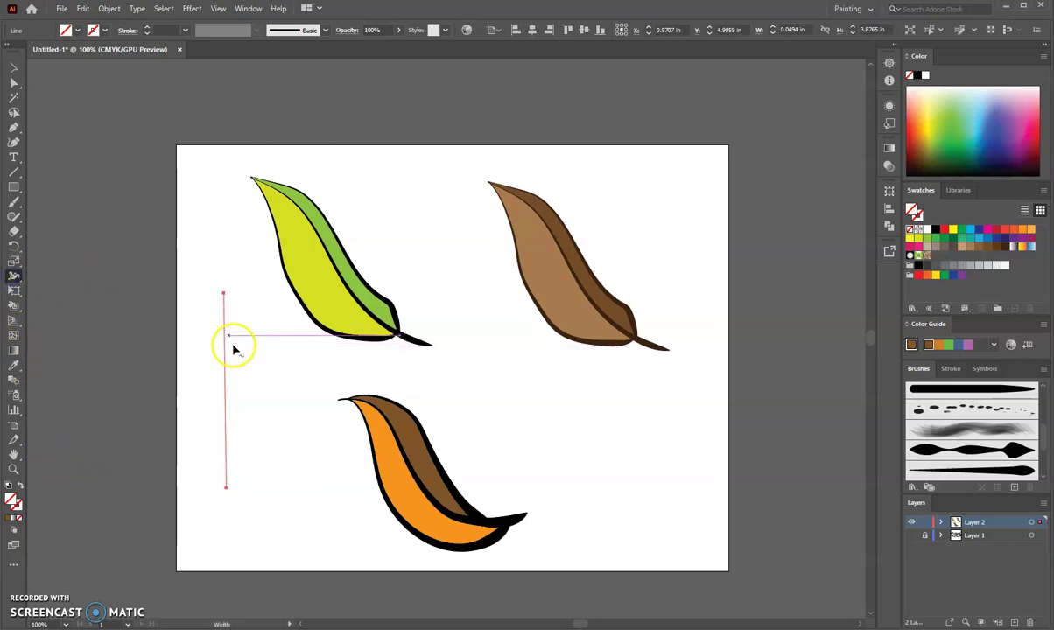
left_click(15, 69)
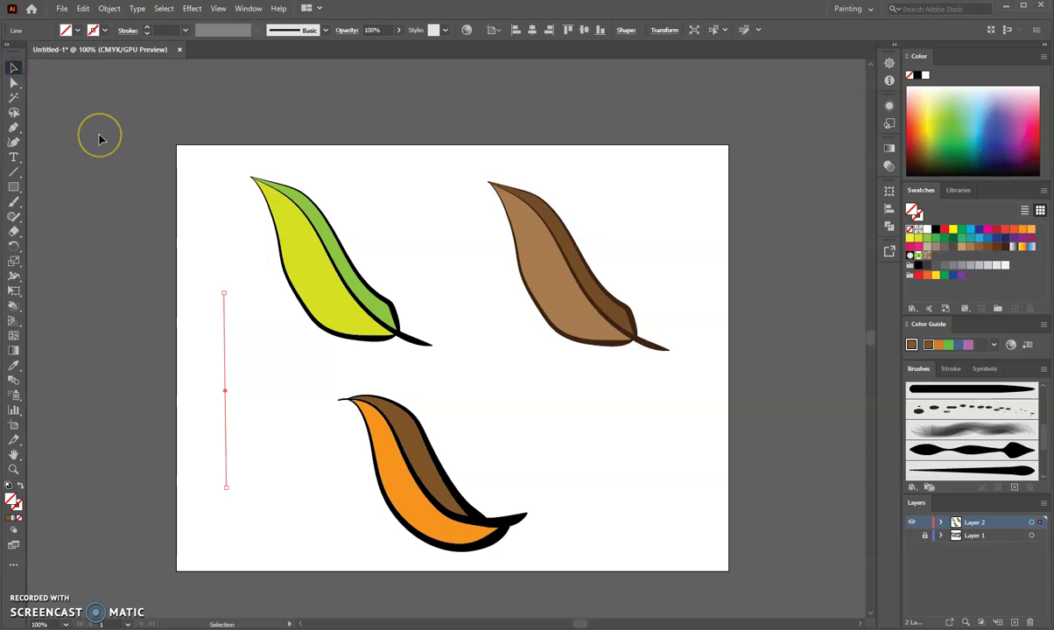